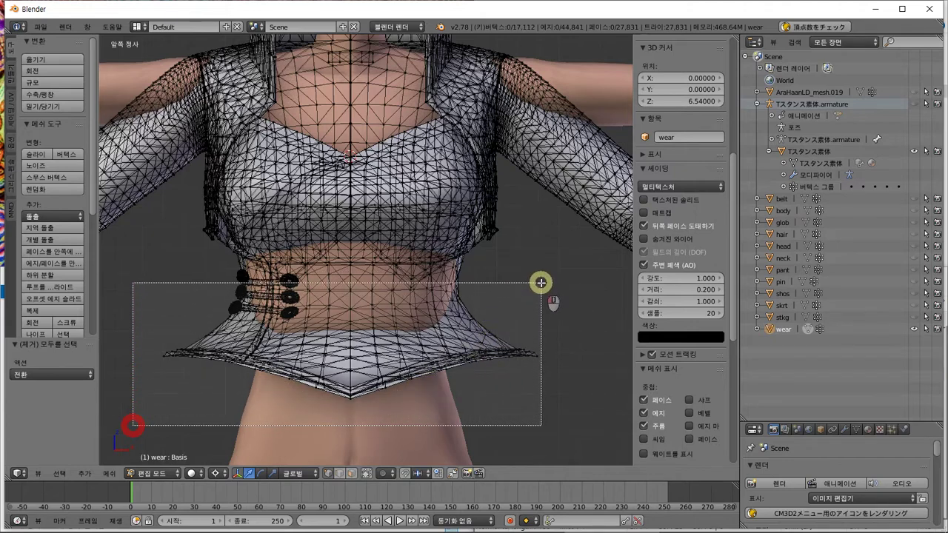
left_click_drag(542, 283, 541, 282)
middle_click_drag(496, 319, 248, 306)
scroll(339, 303, "up", 5)
key("a")
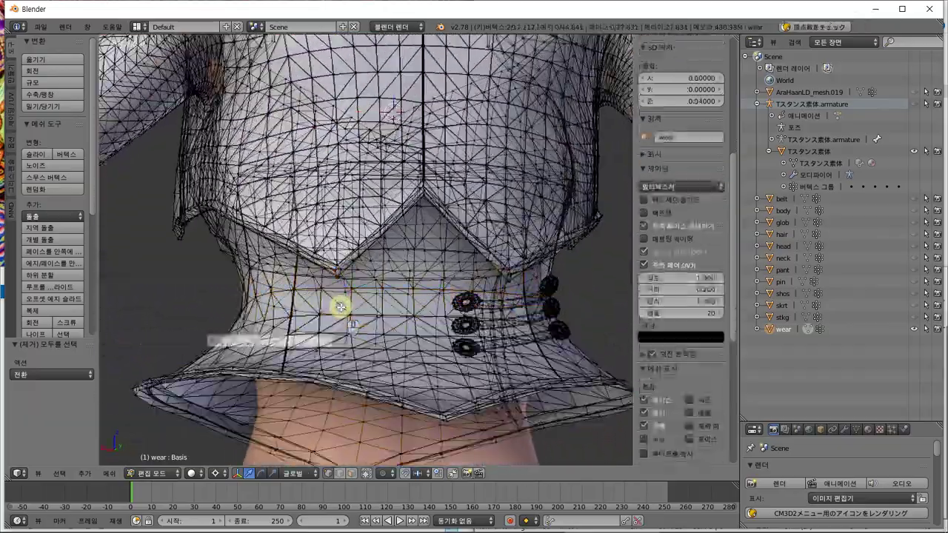
middle_click_drag(342, 307, 540, 326)
scroll(521, 328, "down", 3)
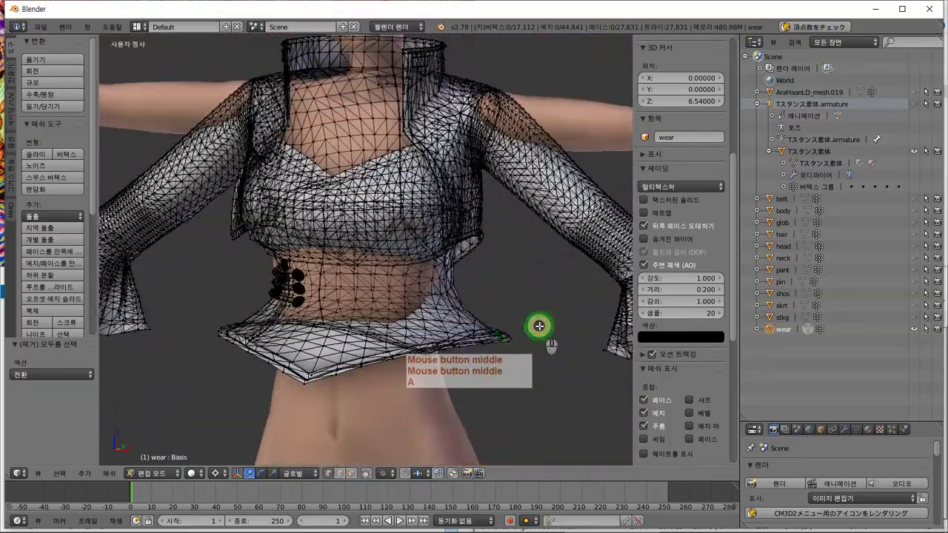
Step: Select the entire waist and peplum section of the wear mesh, growing the selection through its connected geometry
right_click(468, 342)
middle_click_drag(452, 368, 423, 364)
right_click(340, 351)
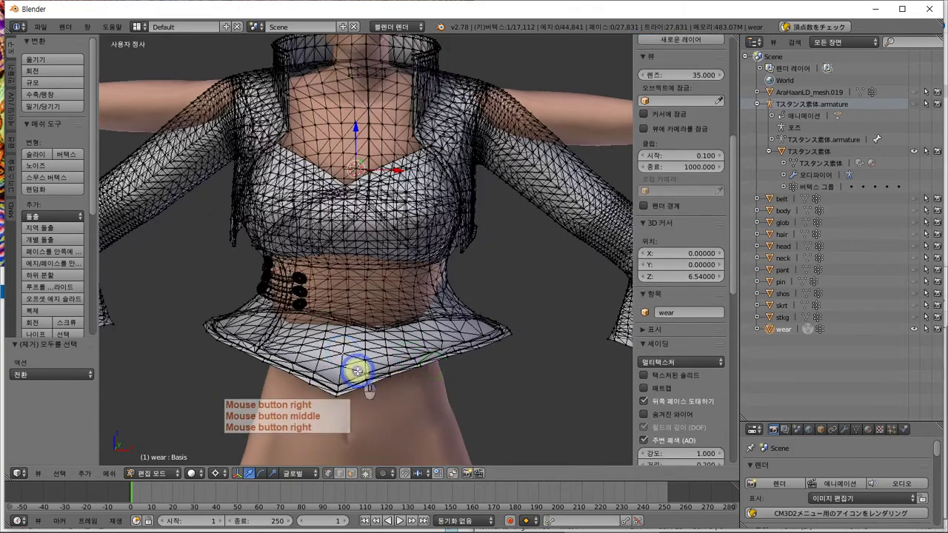
right_click(444, 389)
key("ctrl+KP_Add")
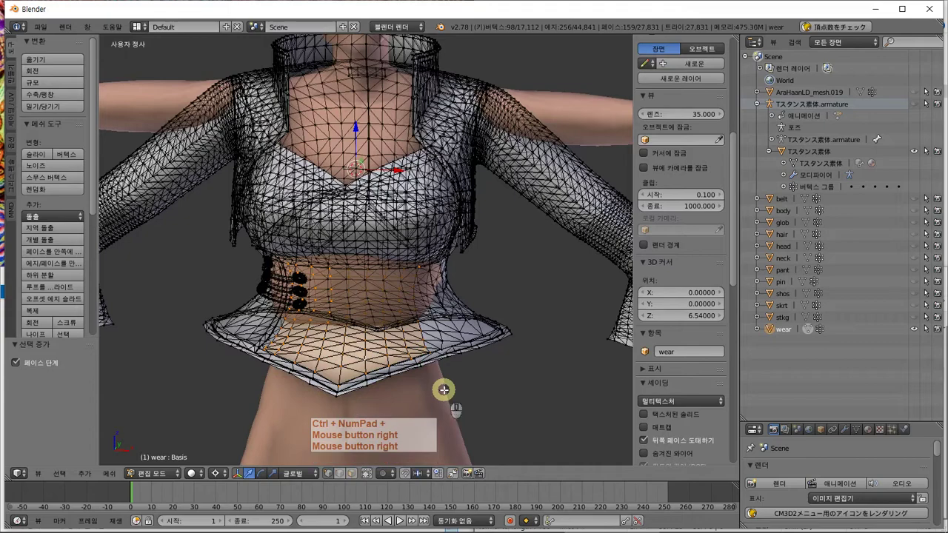
key("KP_1")
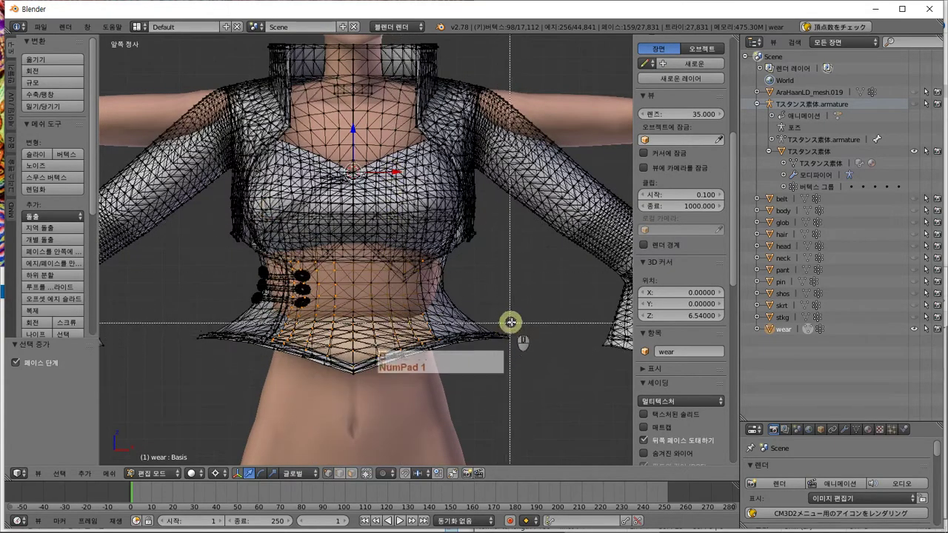
left_click_drag(511, 323, 177, 416)
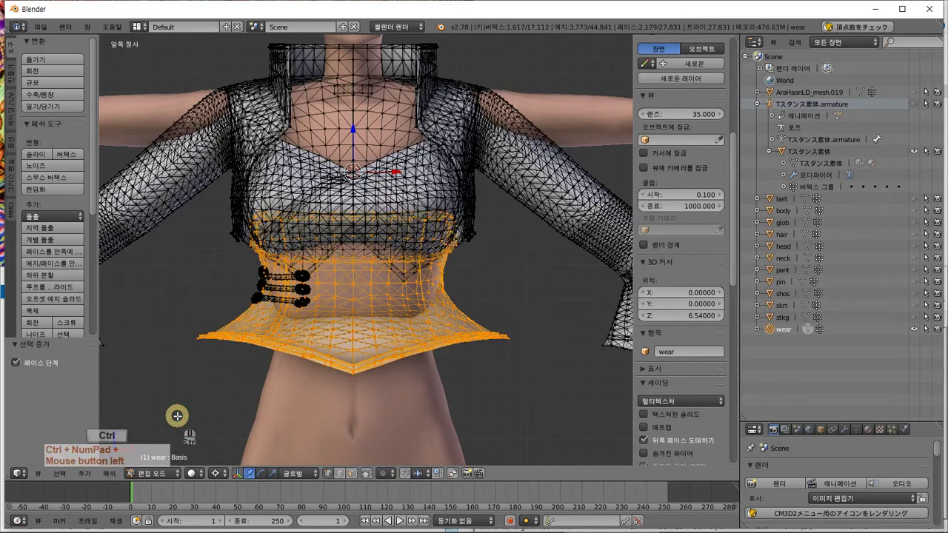
Step: Separate the selected waist and peplum section from the wear mesh into its own object
mouse_move(311, 378)
middle_mouse_down()
mouse_move(140, 377)
mouse_move(127, 392)
mouse_move(248, 387)
mouse_move(304, 445)
mouse_move(309, 463)
mouse_move(349, 400)
mouse_move(408, 365)
mouse_move(364, 373)
mouse_move(351, 387)
mouse_move(312, 377)
mouse_move(370, 373)
mouse_move(345, 385)
mouse_move(297, 377)
mouse_move(306, 381)
mouse_move(366, 370)
mouse_move(391, 354)
mouse_move(377, 369)
mouse_move(349, 373)
mouse_move(324, 342)
mouse_move(300, 341)
mouse_move(324, 366)
mouse_move(349, 371)
mouse_move(318, 365)
middle_mouse_up()
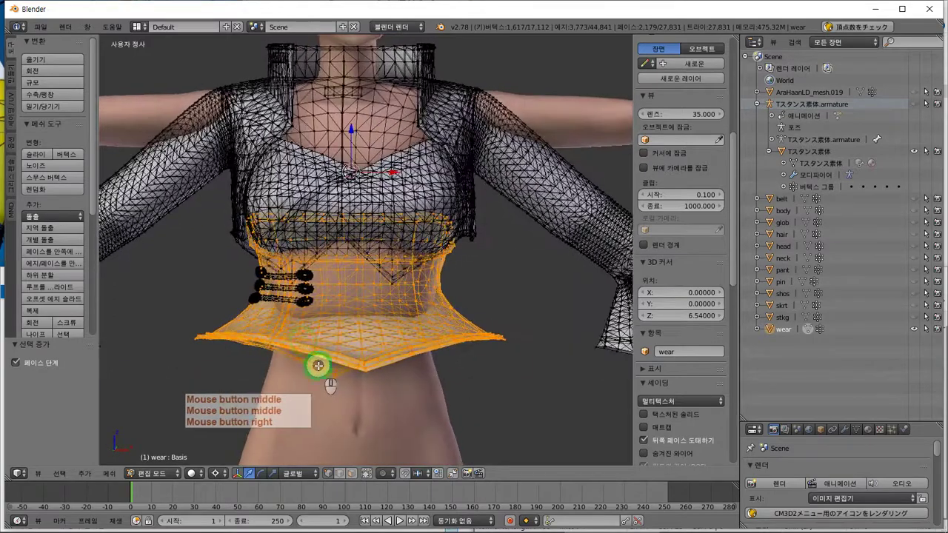
left_click(107, 475)
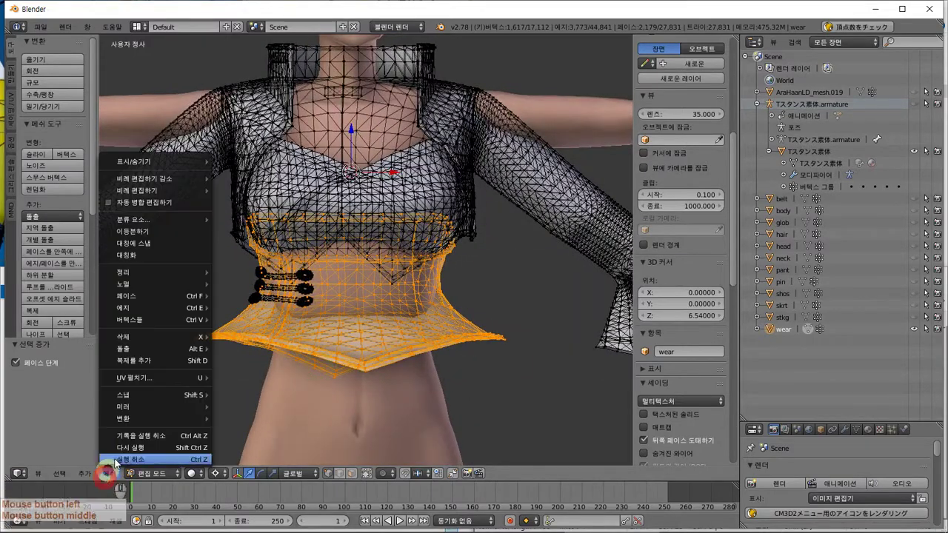
left_click(189, 321)
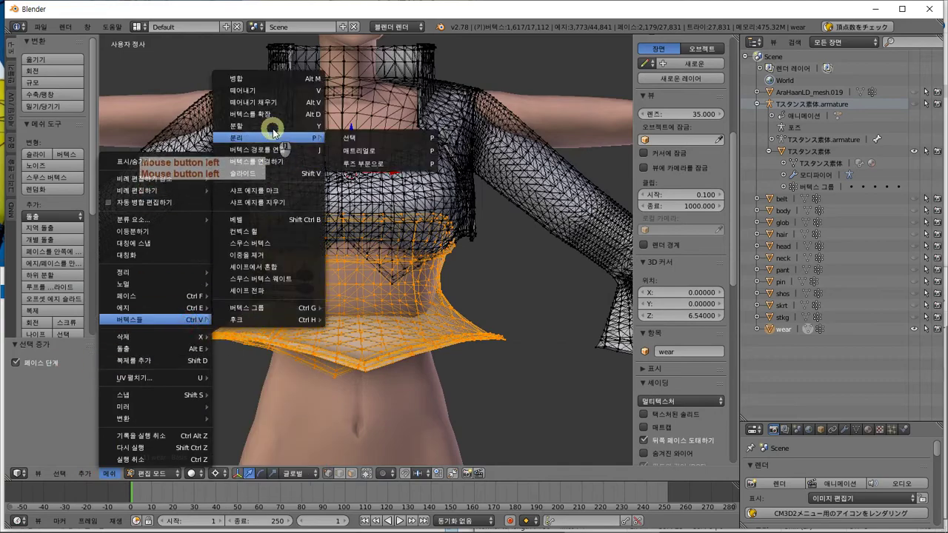
left_click(369, 140)
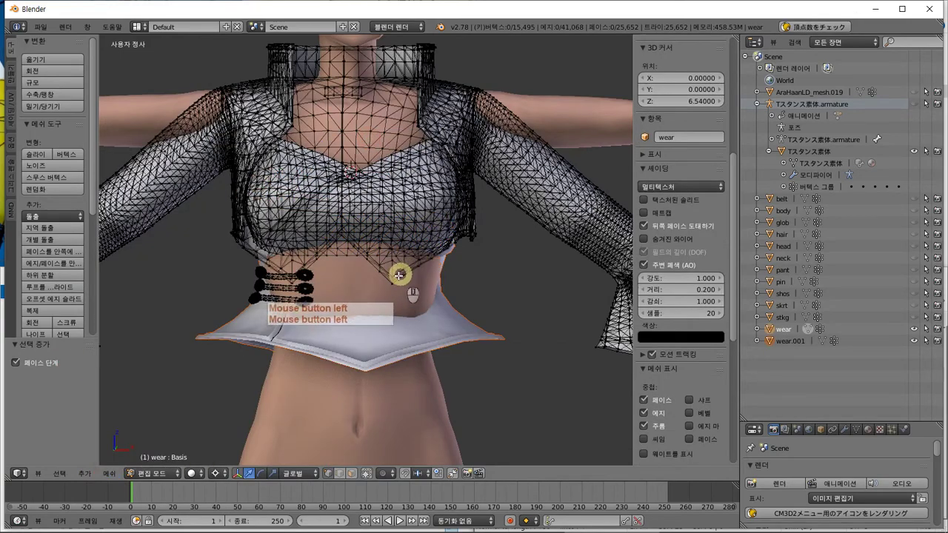
Step: Edit the wear.001 mesh and select everything below its upper band, including the flared hem
key("Tab")
key("Tab")
middle_click_drag(371, 360, 371, 337)
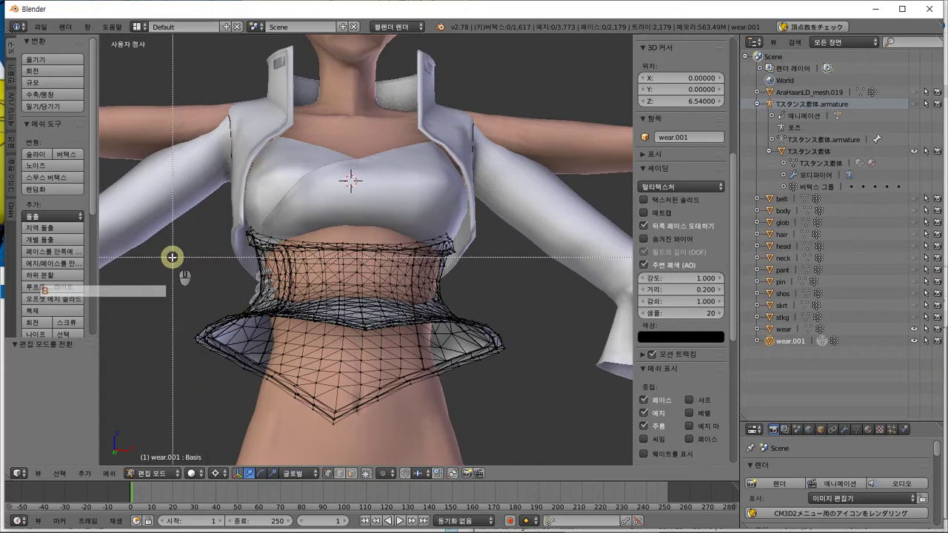
left_click_drag(152, 269, 568, 462)
middle_click_drag(394, 334, 320, 365)
key("KP_1")
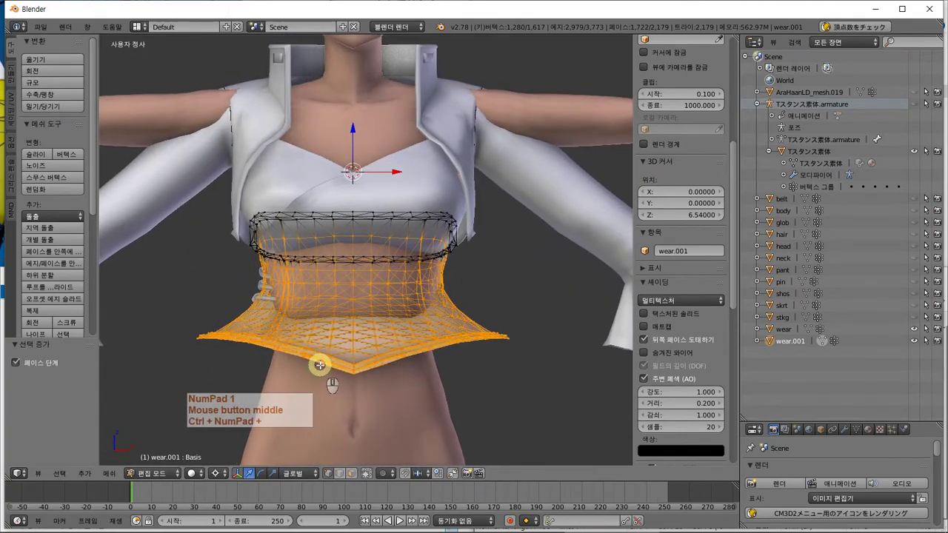
key("s")
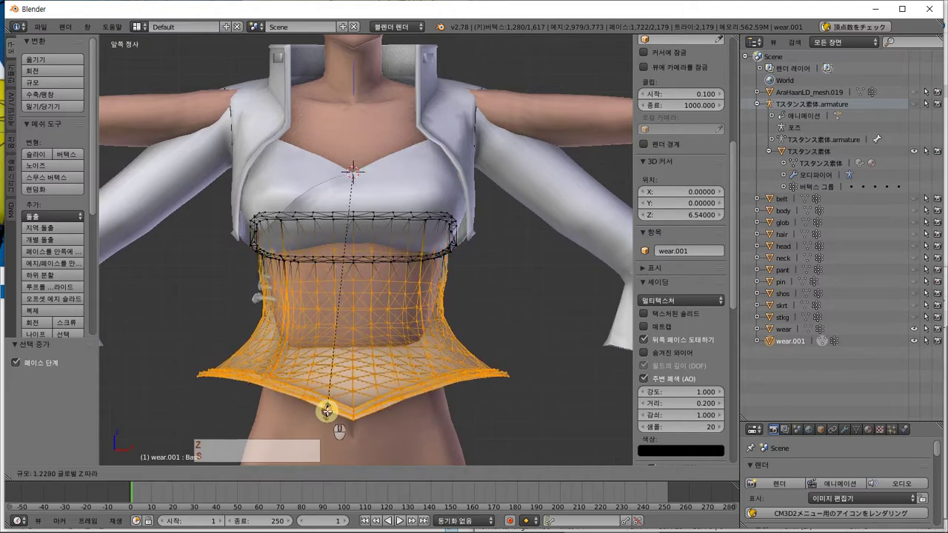
key("z")
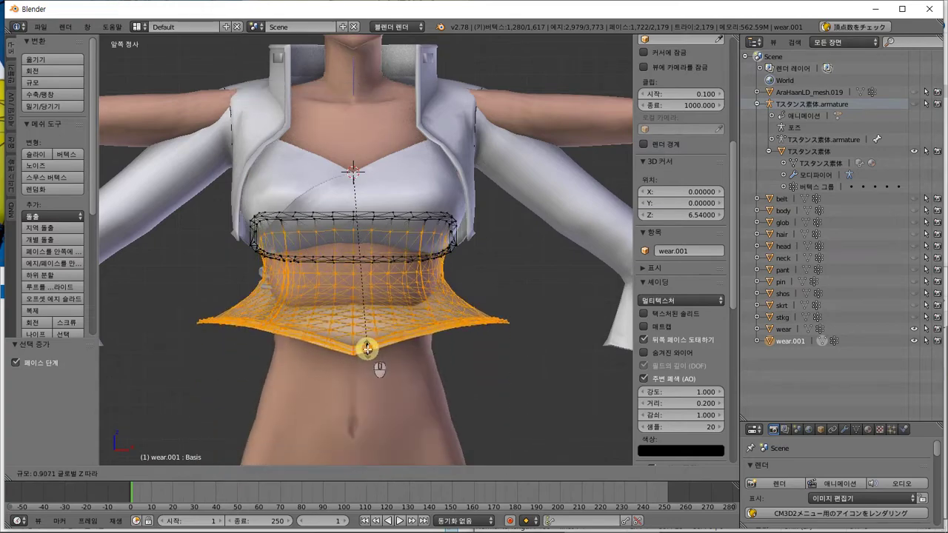
left_click(368, 402)
mouse_move(353, 421)
middle_mouse_down()
mouse_move(438, 420)
mouse_move(366, 420)
middle_mouse_up()
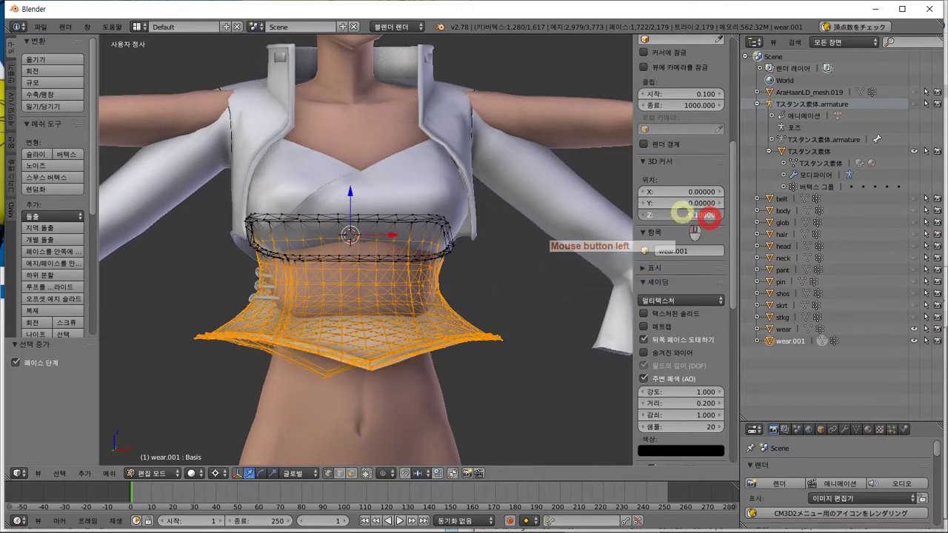
Step: Set the 3D cursor's Z location to 6.18 and stretch the selected waist section along Z by a factor of 1.922
scroll(397, 282, "down", 5)
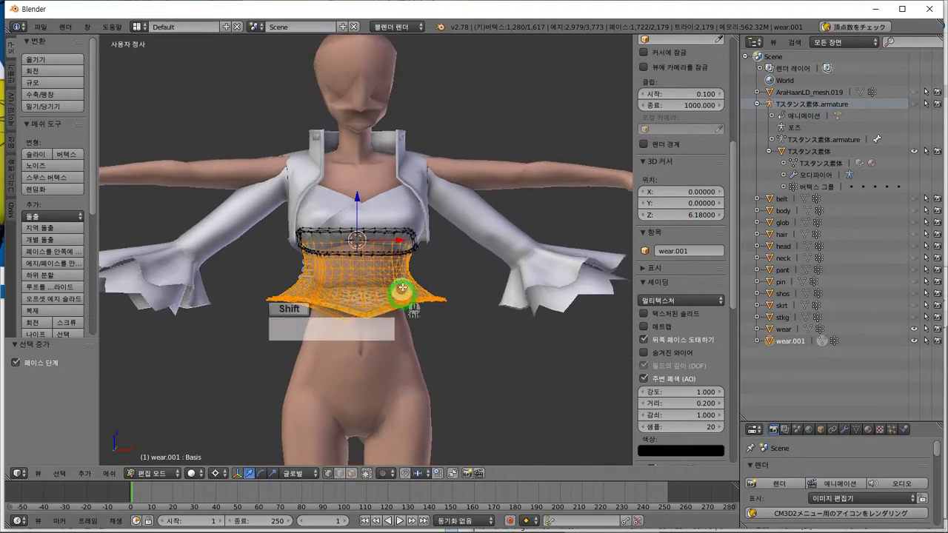
middle_click_drag(403, 292, 402, 269, "shift")
scroll(401, 271, "up", 3)
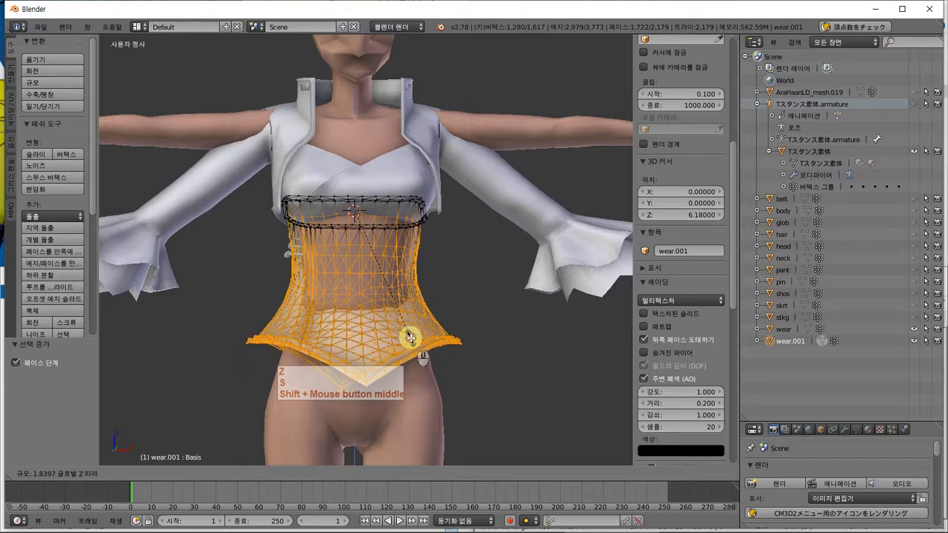
left_click(409, 346)
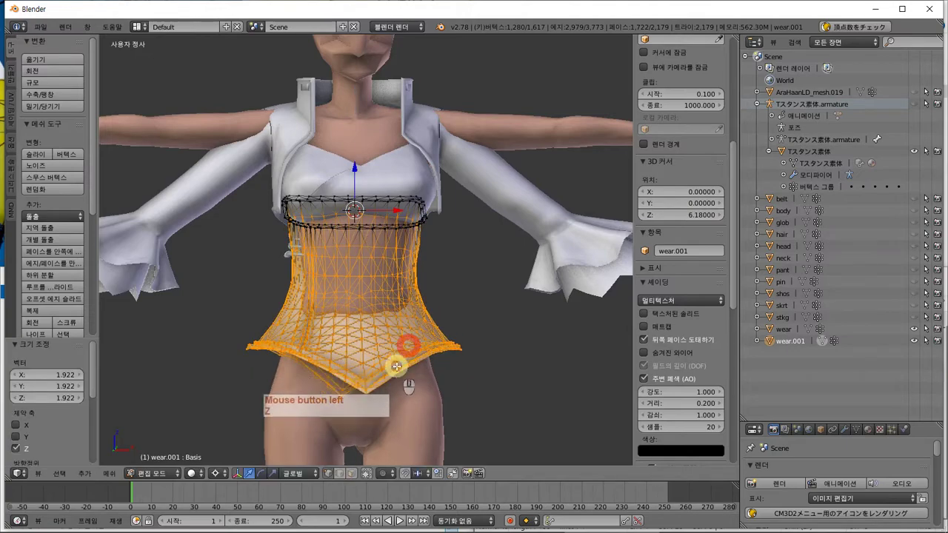
middle_click_drag(397, 369, 475, 355)
scroll(481, 358, "up", 3)
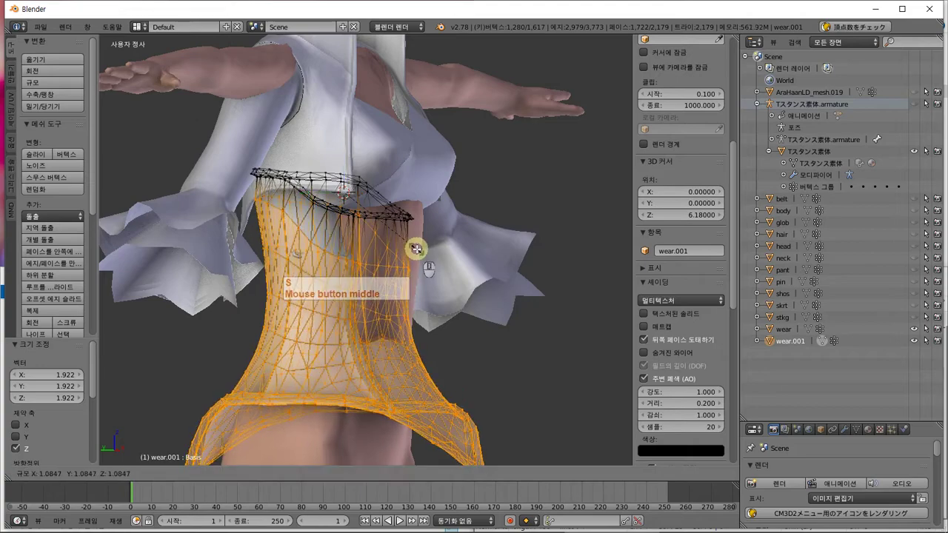
key("s")
key("shift+z")
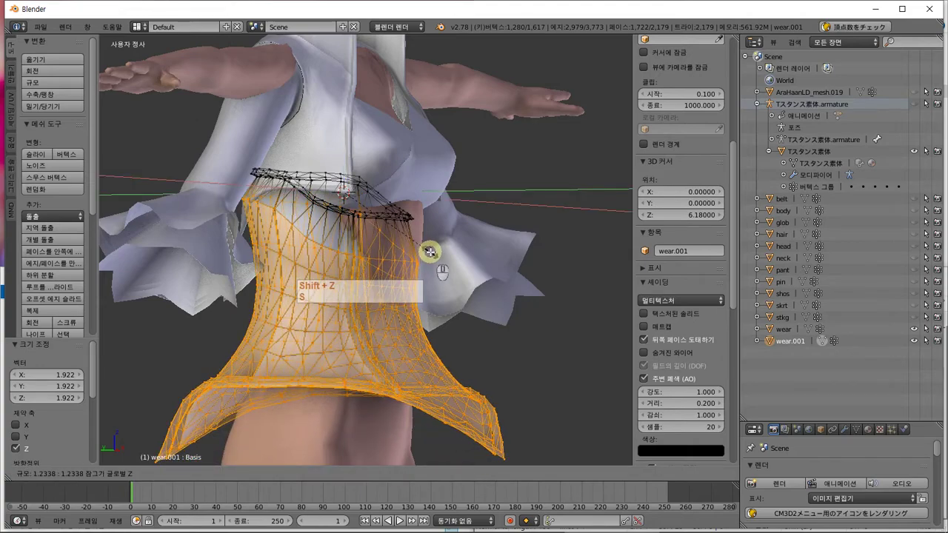
key("Escape")
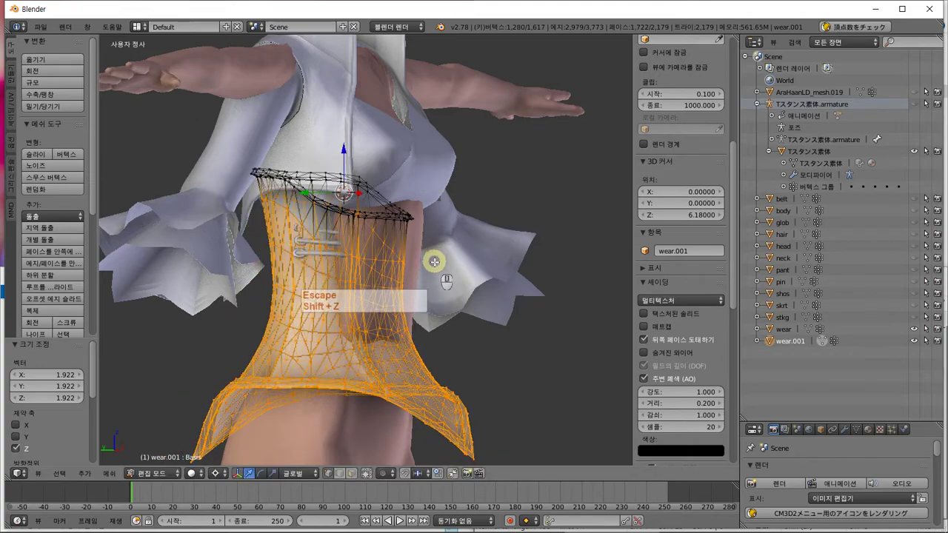
Step: Edit the wear mesh and select the three side straps together with their round end buttons
middle_click_drag(434, 262, 368, 267)
scroll(364, 270, "up", 3)
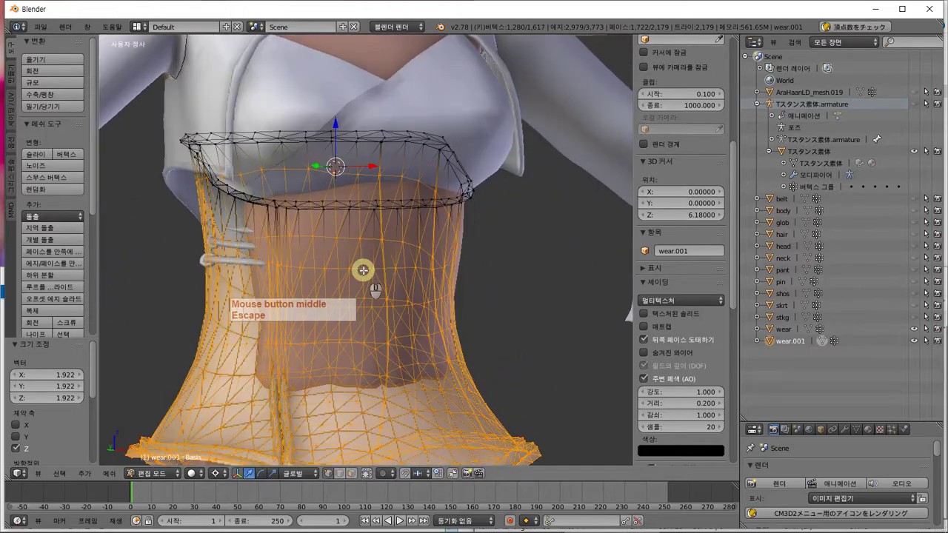
key("Tab")
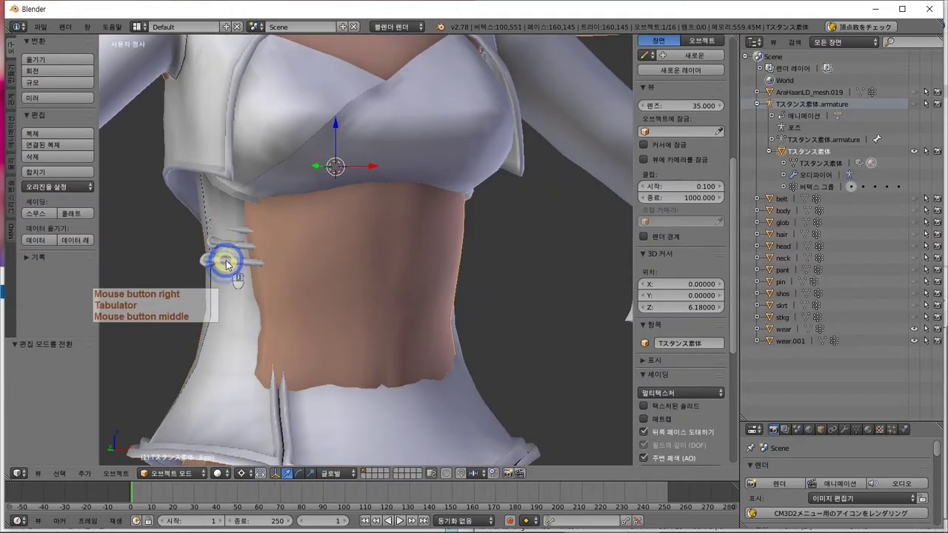
right_click(225, 264)
key("Tab")
middle_click_drag(235, 262, 248, 275)
key("b")
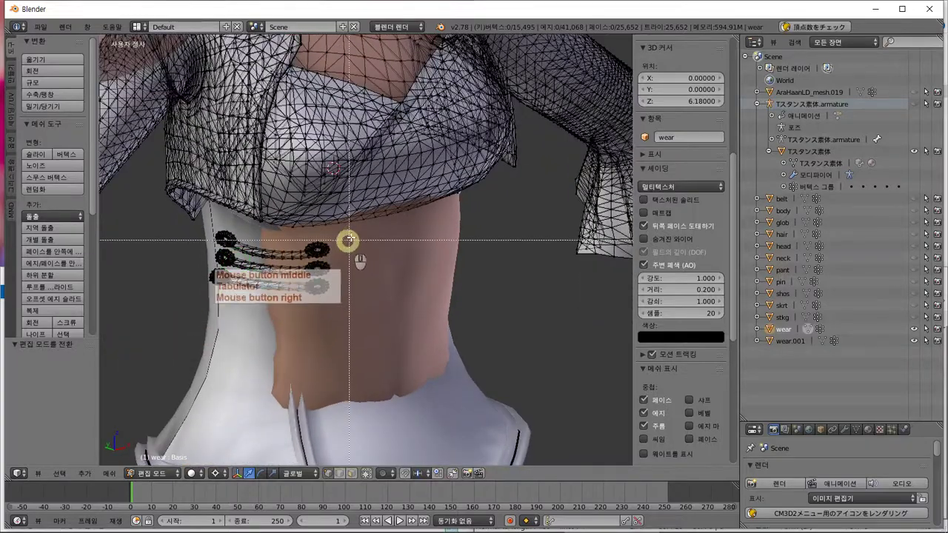
left_click_drag(345, 234, 201, 333)
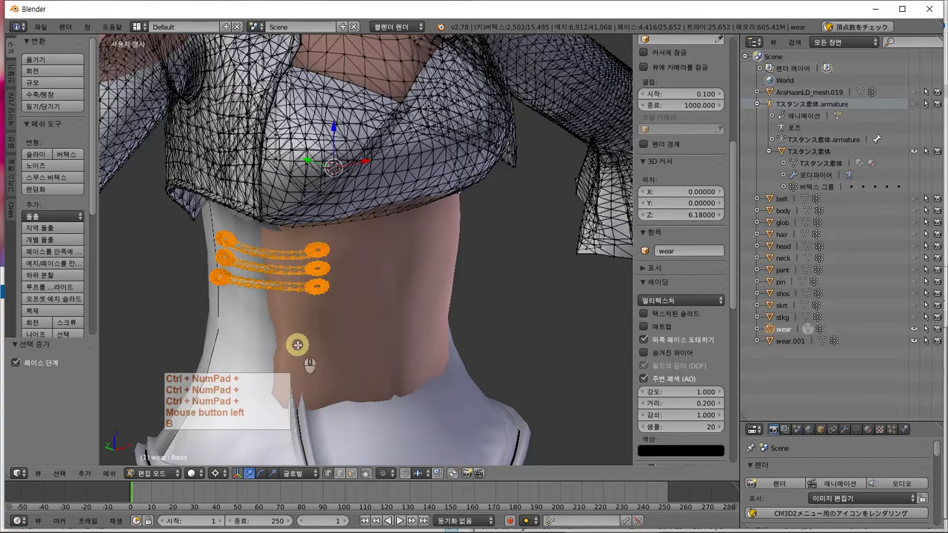
Step: Separate the selected side straps from the wear mesh into their own object and return to Object Mode
mouse_move(297, 344)
middle_mouse_down()
mouse_move(482, 341)
mouse_move(311, 347)
middle_mouse_up()
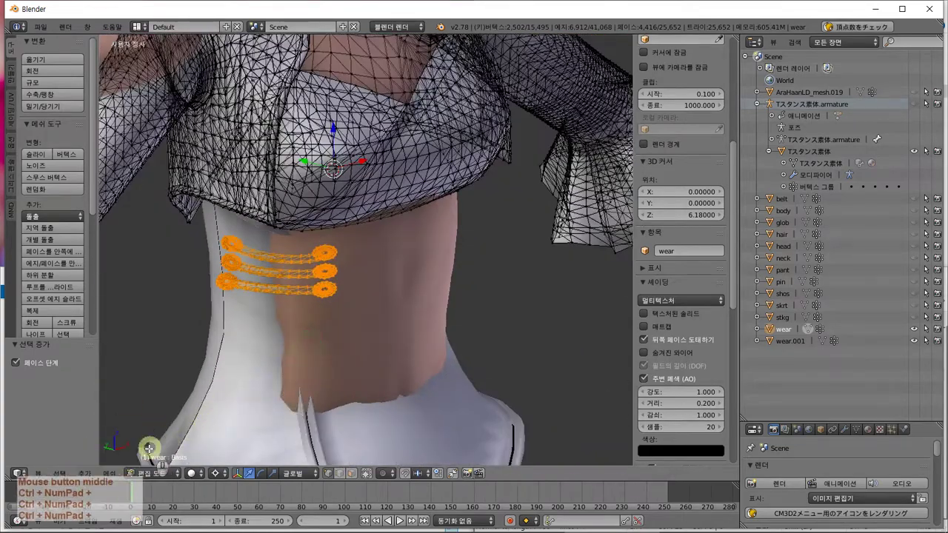
left_click(109, 473)
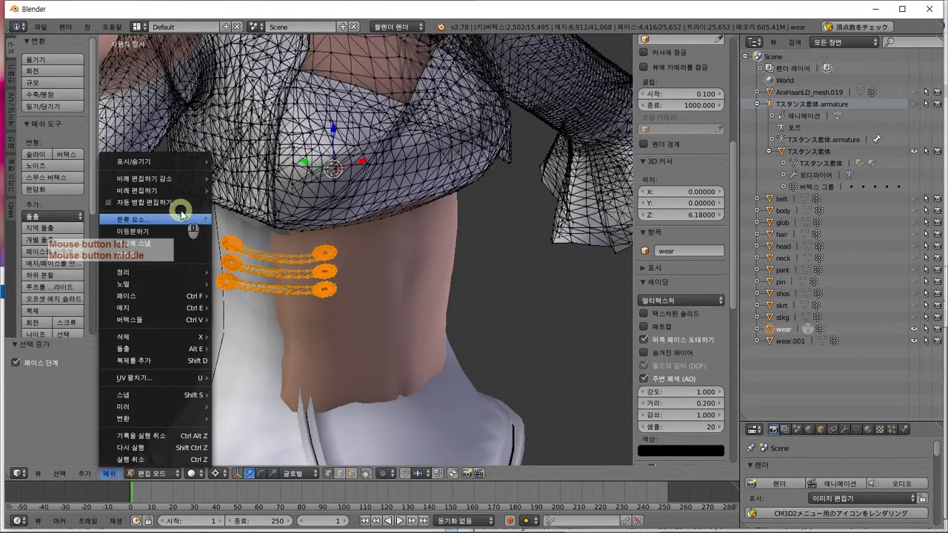
left_click(185, 321)
mouse_move(294, 140)
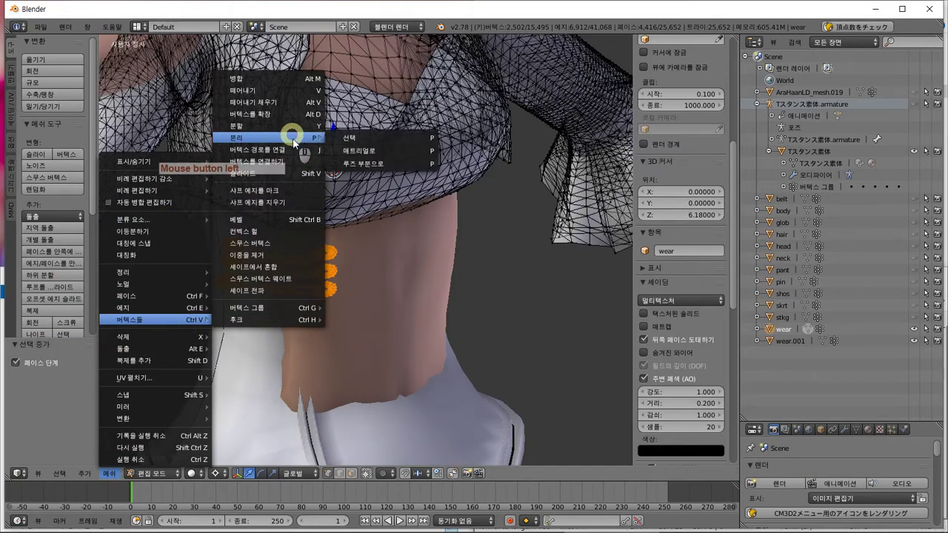
left_click(351, 141)
middle_click_drag(412, 297, 410, 291)
key("Tab")
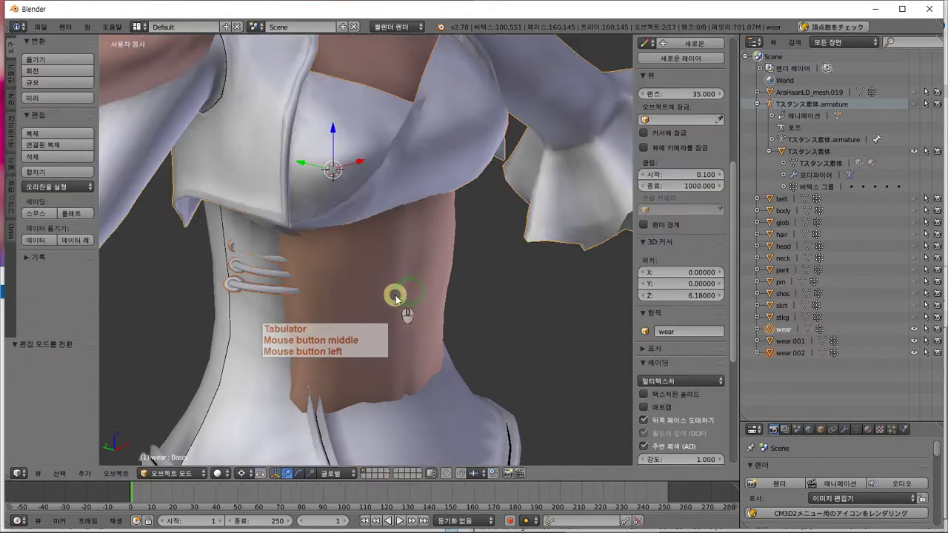
right_click(356, 207)
key("Tab")
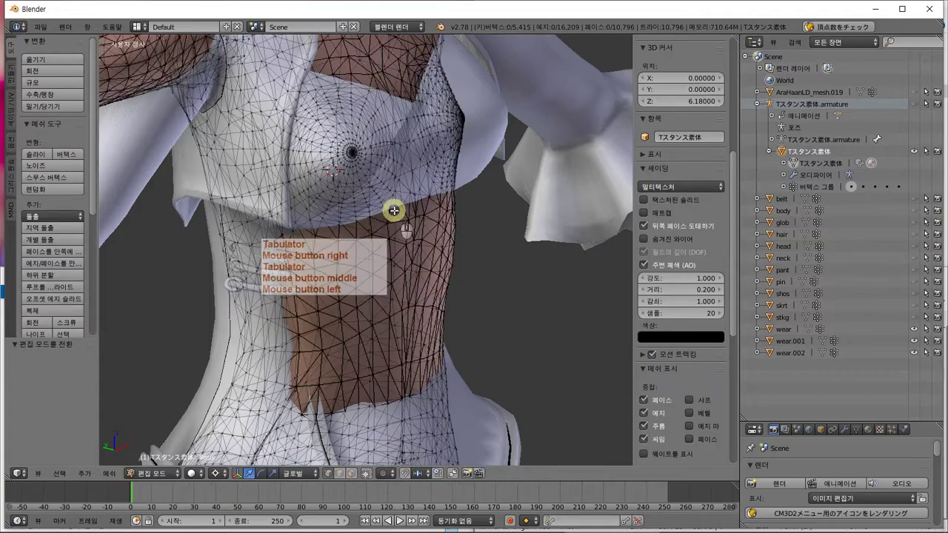
key("Tab")
Step: Edit the wear mesh and select the whole inner bust piece, growing the selection through its connected geometry
right_click(462, 212)
middle_click_drag(462, 212, 415, 197)
key("Tab")
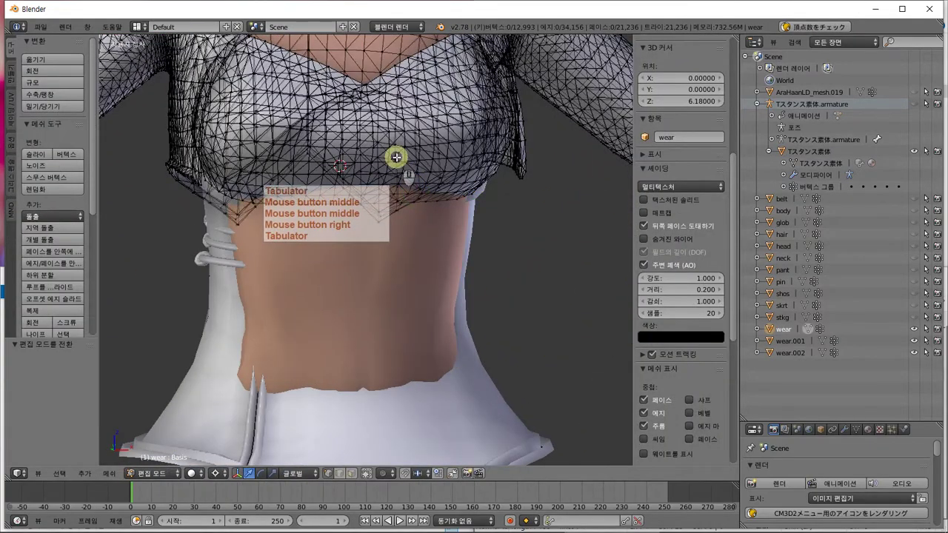
middle_click_drag(395, 156, 376, 225)
key("b")
left_click_drag(383, 183, 307, 332)
key("ctrl+KP_Add")
key("ctrl+KP_Add")
key("ctrl+KP_Add")
key("ctrl+KP_Add")
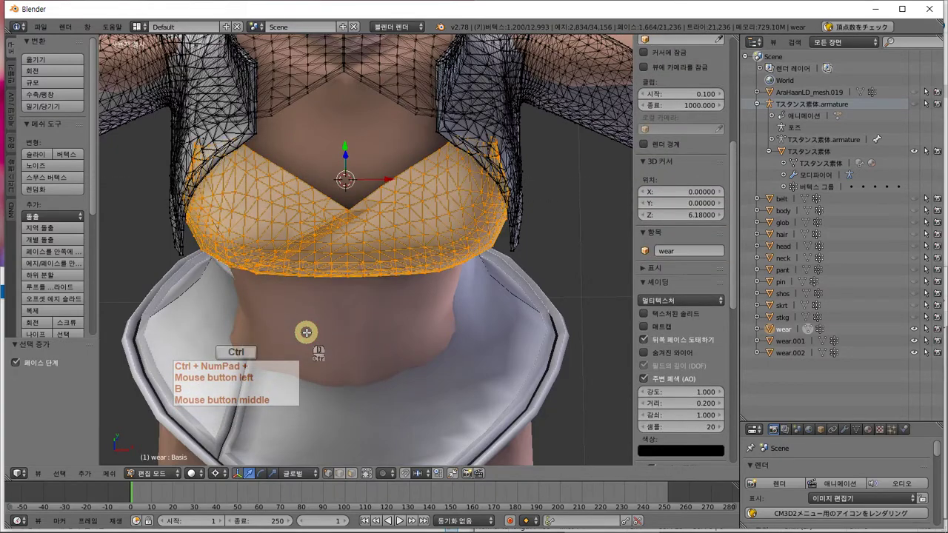
Step: Separate the selected inner bust piece from the wear mesh into its own object and return to Object Mode
middle_click_drag(307, 333, 349, 252)
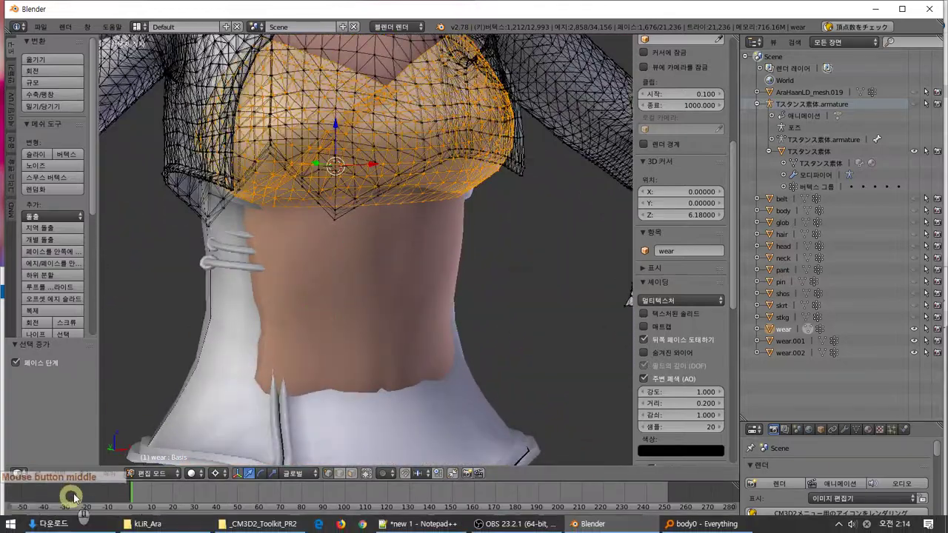
left_click(109, 473)
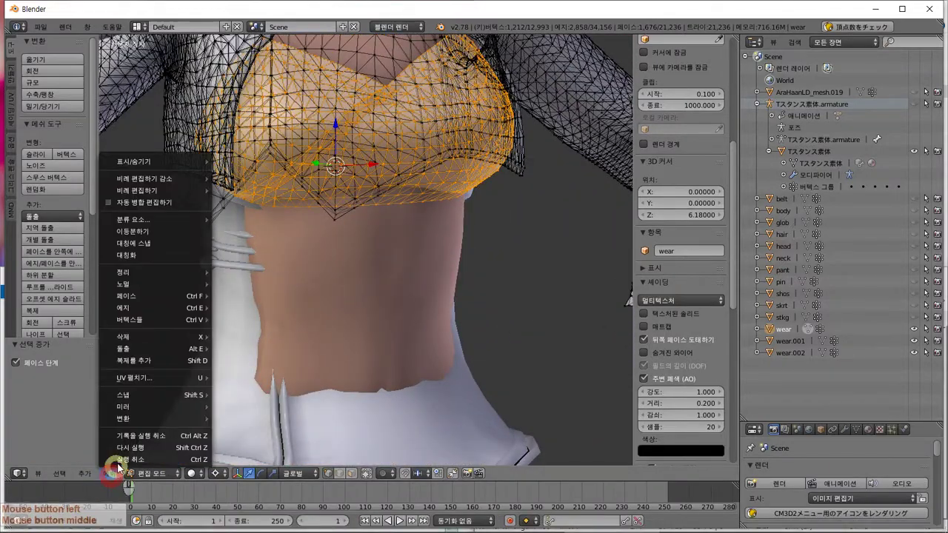
left_click(171, 319)
mouse_move(303, 136)
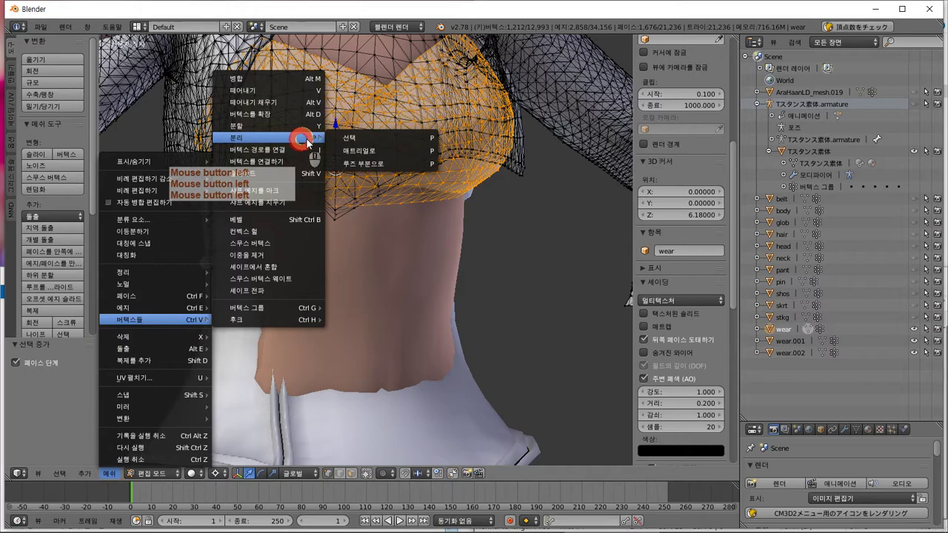
left_click(379, 134)
middle_click_drag(376, 127, 376, 189)
key("Tab")
Step: Select the separated bust piece together with the waist section and join them into one object
right_click(377, 254)
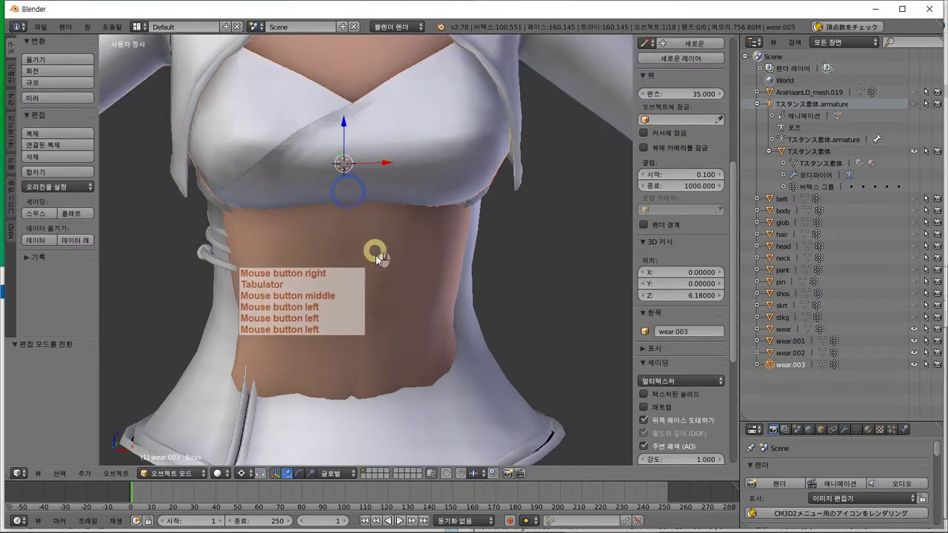
scroll(376, 263, "down", 2)
middle_click_drag(376, 263, 451, 218)
right_click(392, 435, "shift")
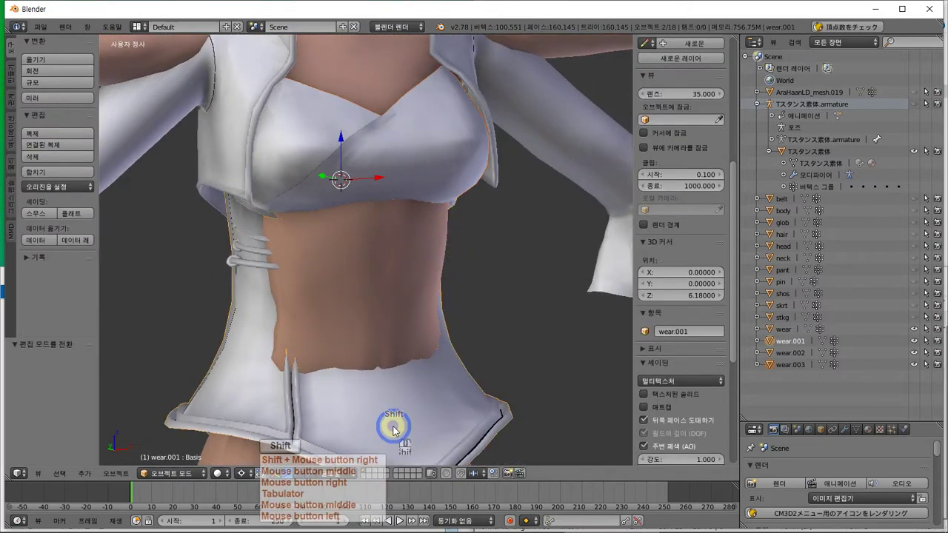
middle_click_drag(392, 434, 415, 407)
key("g")
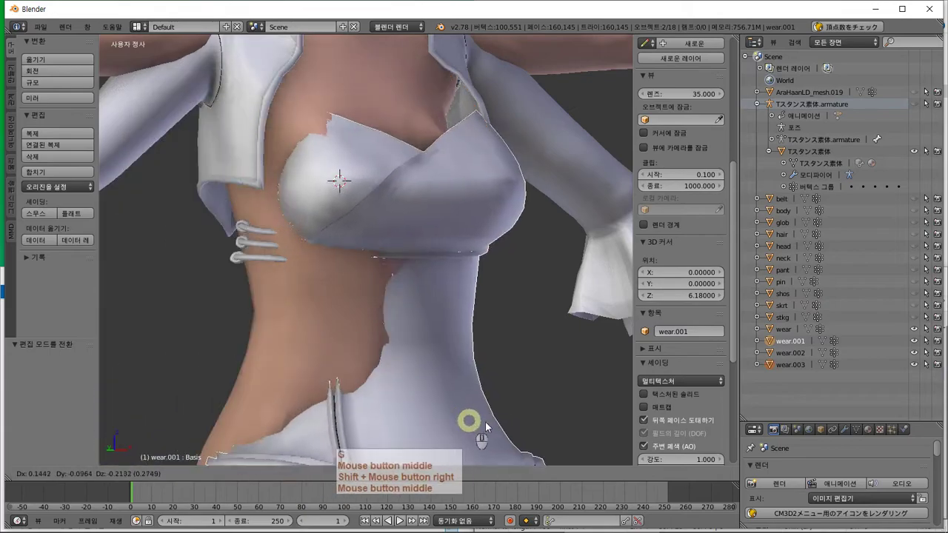
key("Escape")
left_click(87, 173)
Step: Edit the joined mesh and grow the selection to cover the whole waist section up to its upper border
key("Tab")
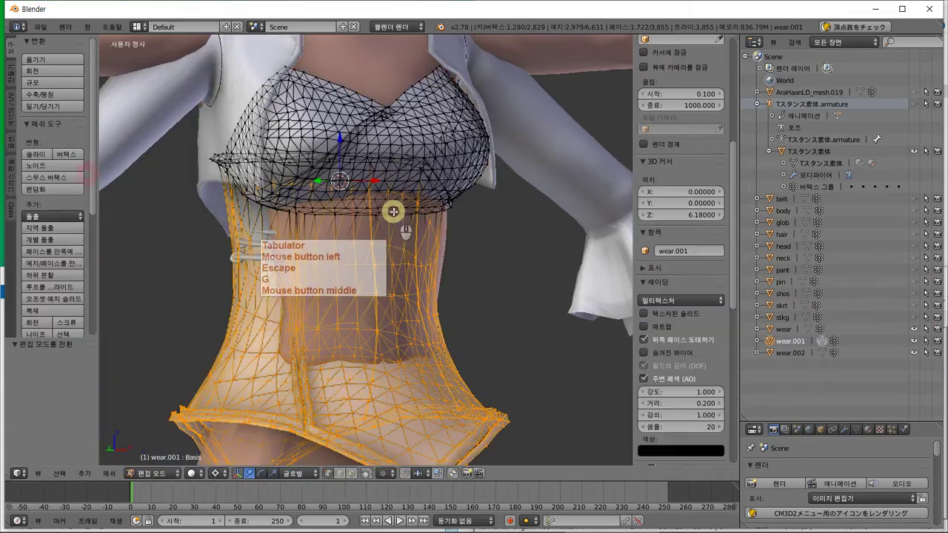
middle_click_drag(392, 209, 435, 237)
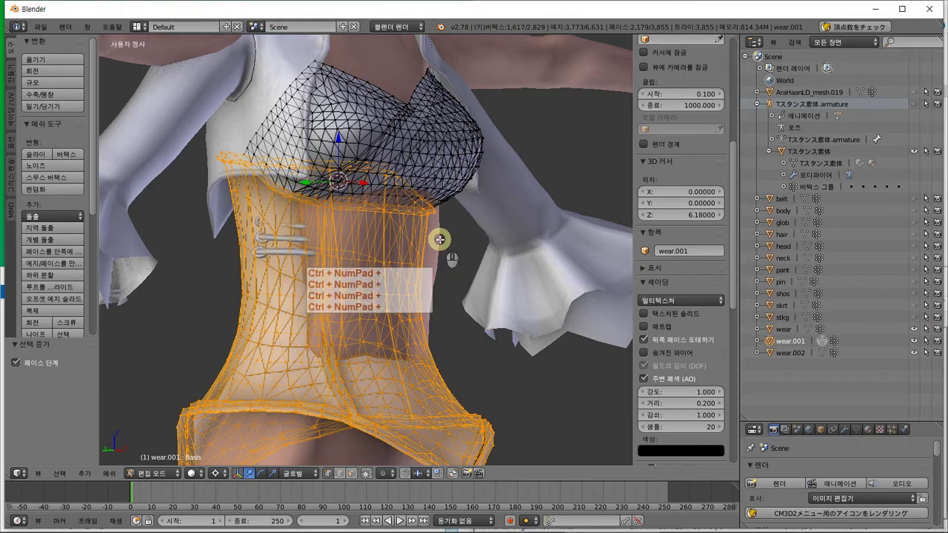
Step: Try to move the selected waist section -0.415 along Y without proportional editing, and undo the move
middle_click_drag(440, 239, 455, 212)
scroll(455, 211, "down", 2)
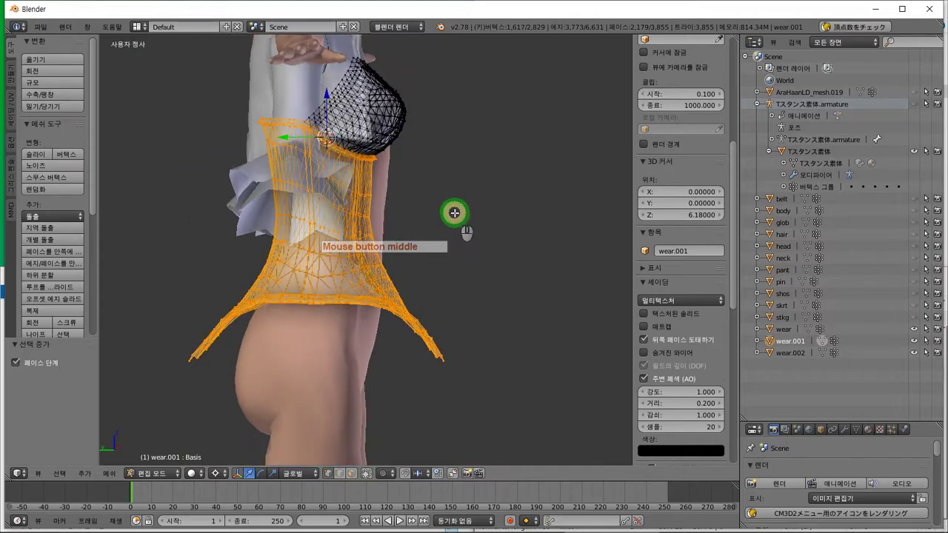
scroll(451, 211, "up", 3)
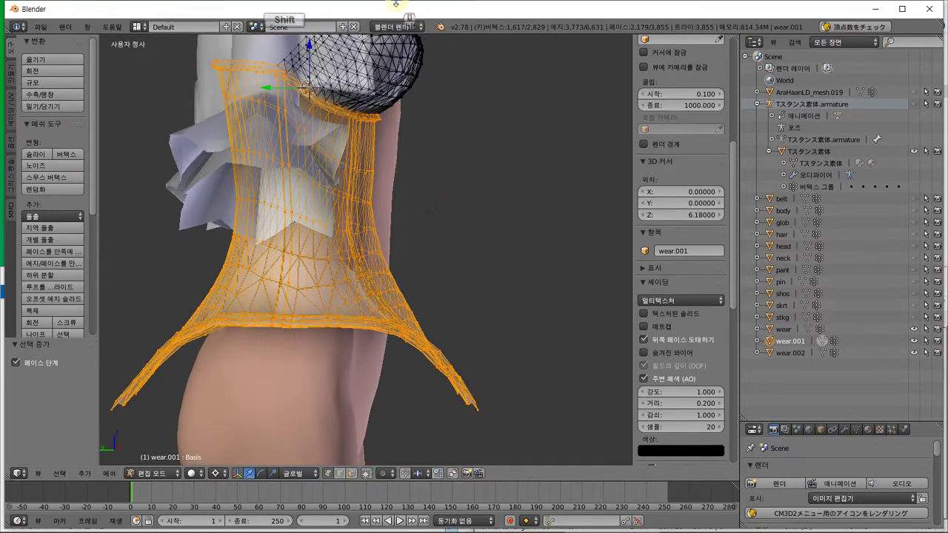
middle_click_drag(443, 208, 445, 247, "shift")
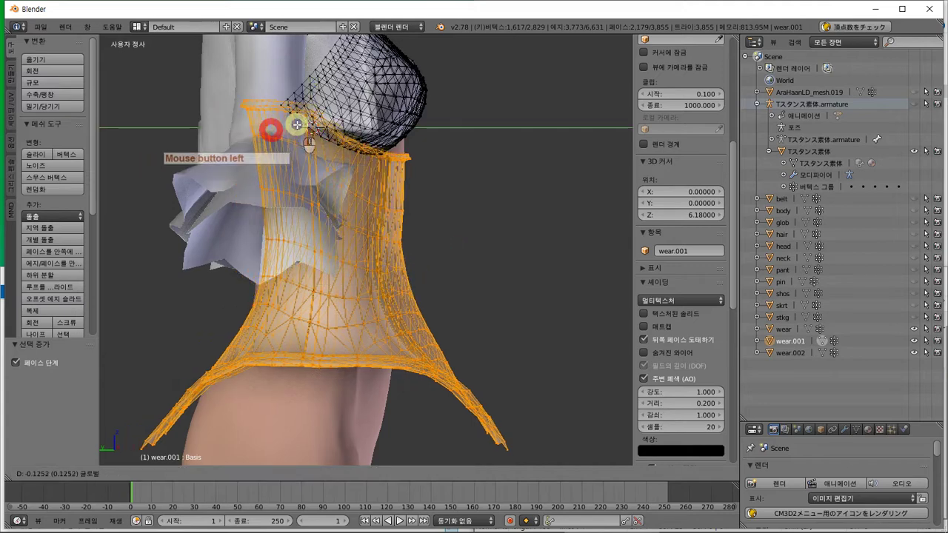
left_click_drag(296, 124, 358, 135)
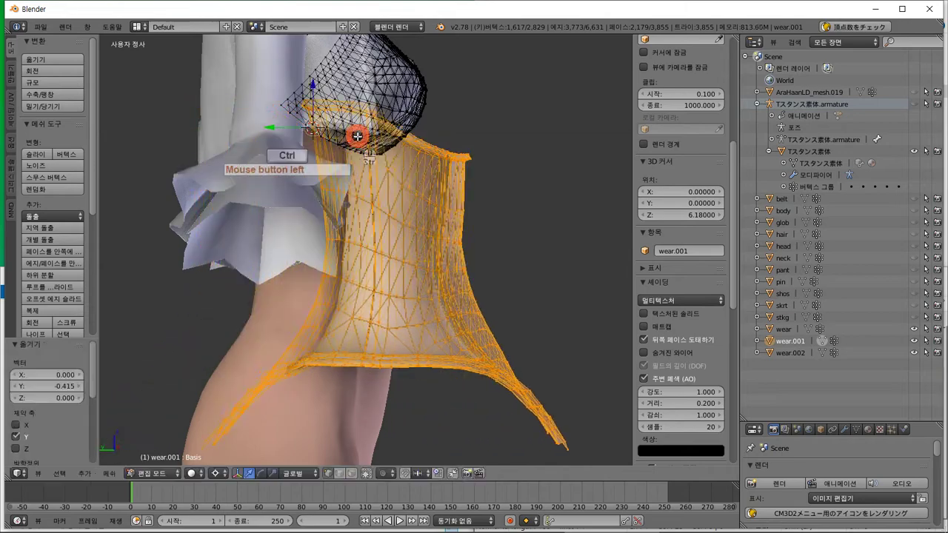
key("ctrl+z")
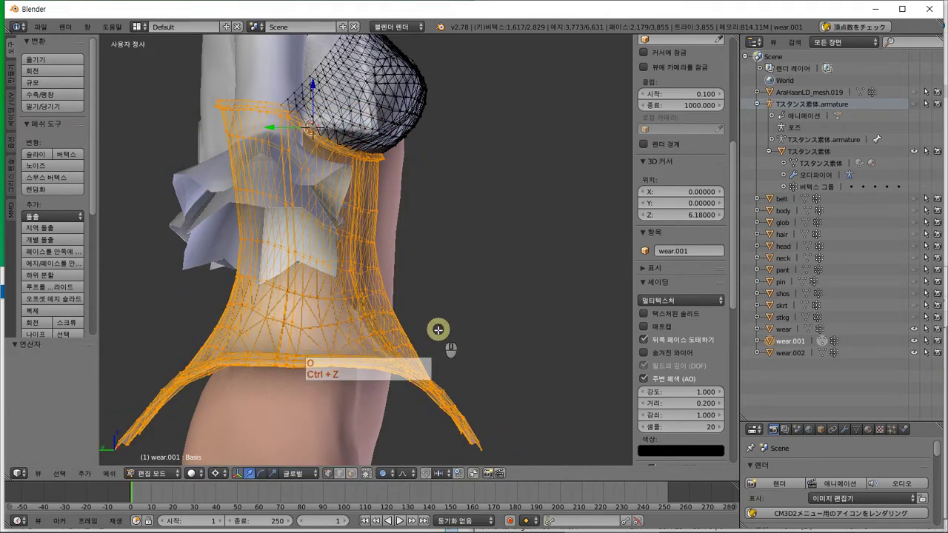
Step: With smooth proportional editing enabled, move the waist section -0.111 along Y and scale it along Y by 1.074
key("s")
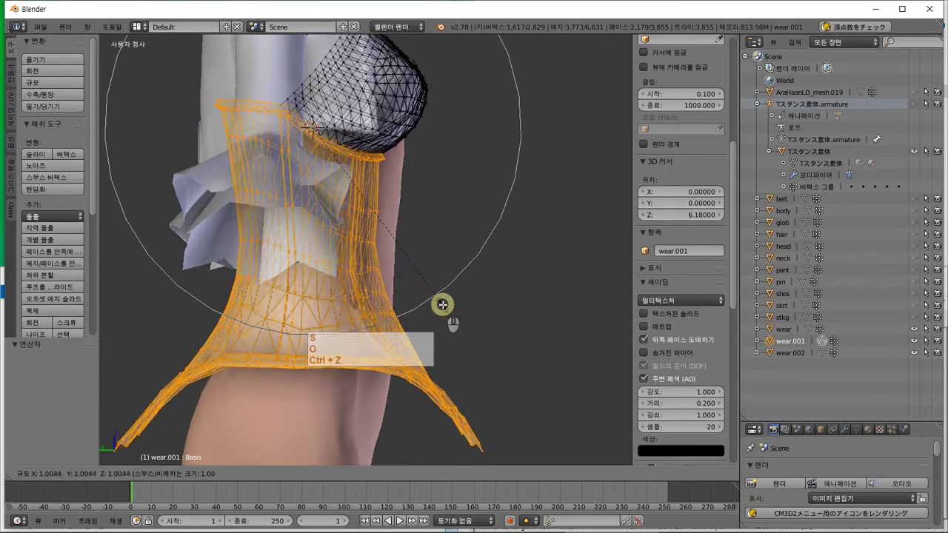
key("Escape")
left_click_drag(269, 130, 269, 130)
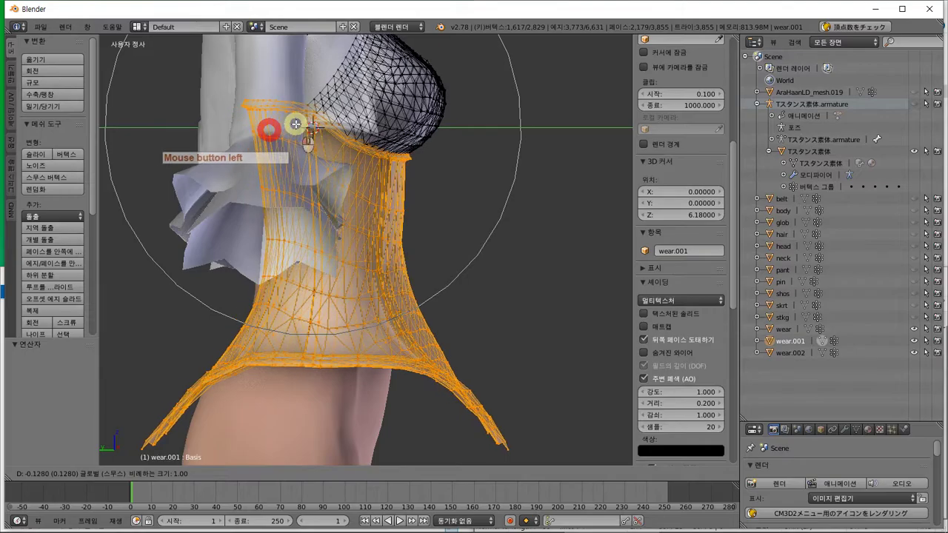
left_click(293, 123)
mouse_move(467, 187)
middle_mouse_down()
mouse_move(366, 193)
mouse_move(484, 203)
mouse_move(486, 165)
mouse_move(556, 201)
mouse_move(419, 186)
mouse_move(480, 186)
middle_mouse_up()
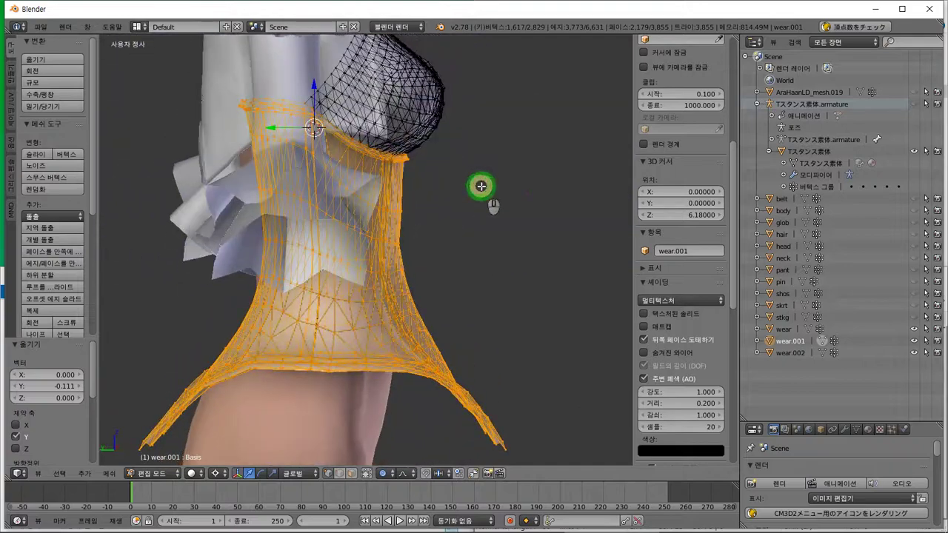
key("s")
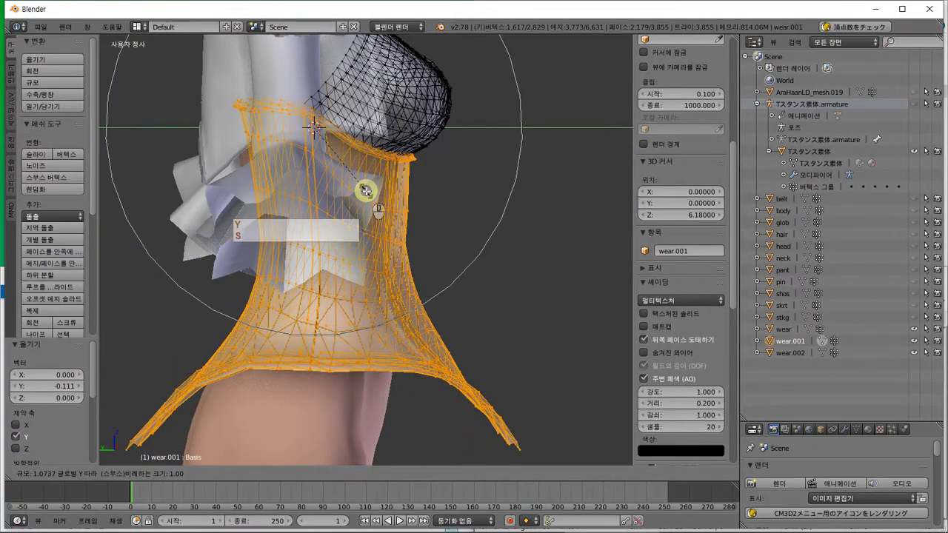
left_click(366, 191)
Step: Fit the waist section around the body by shifting it 0.084 and a further -0.040 along Y
middle_click_drag(378, 198, 424, 191)
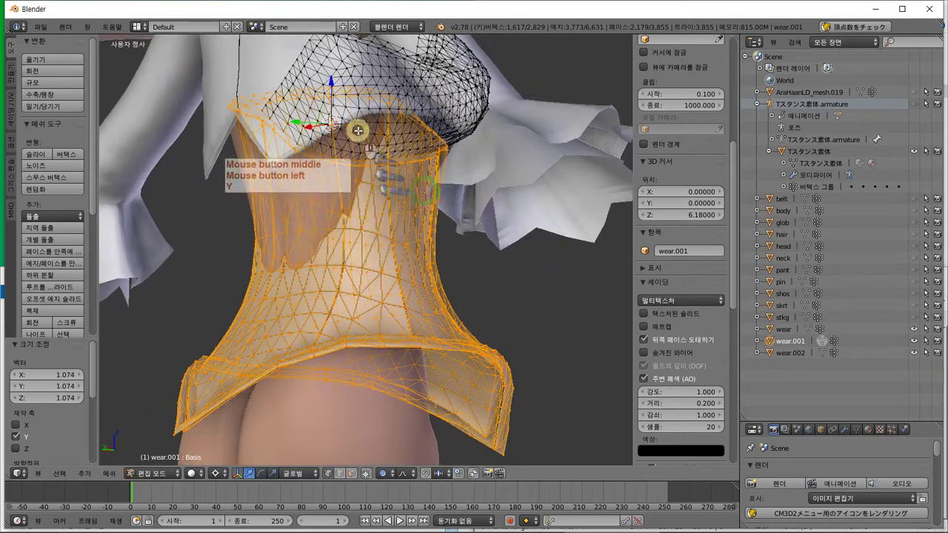
left_click_drag(303, 121, 296, 121)
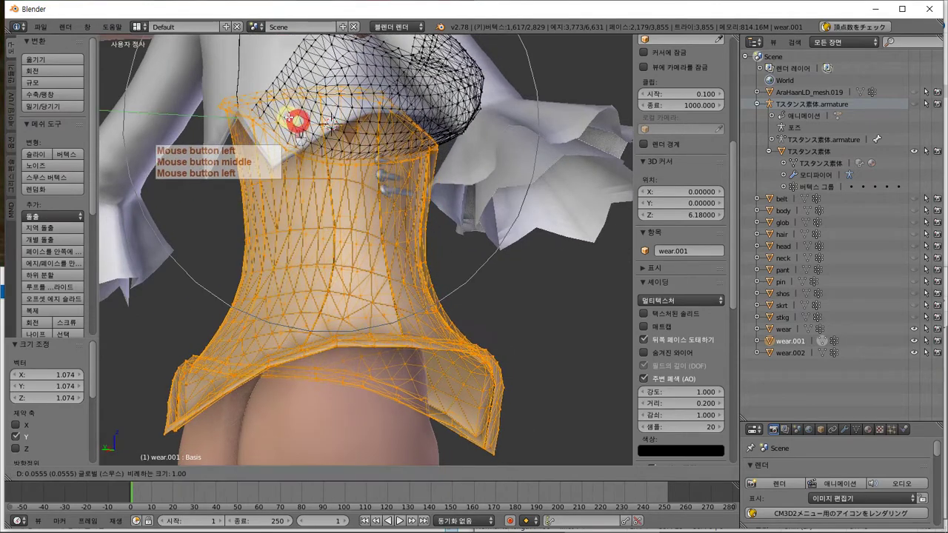
left_click_drag(296, 120, 298, 121)
middle_click_drag(474, 161, 353, 159)
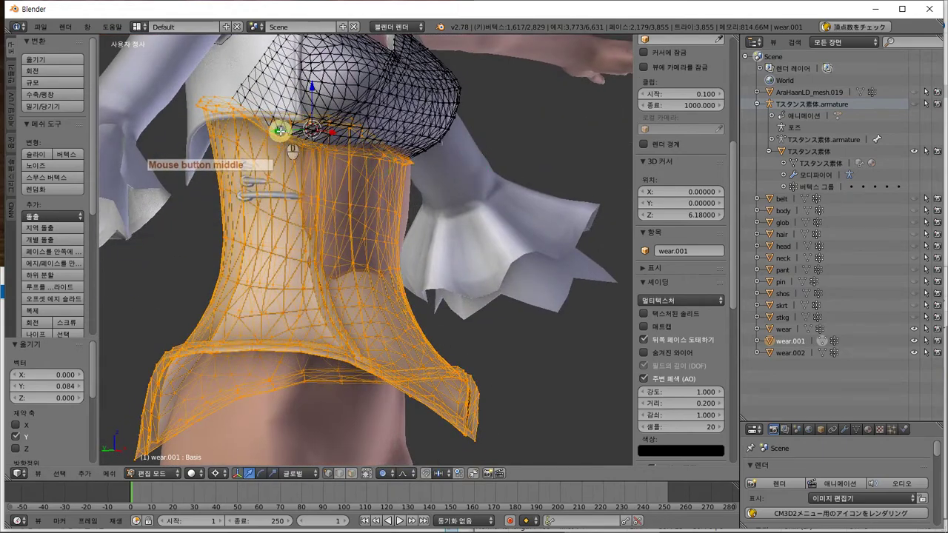
left_click_drag(280, 131, 276, 128)
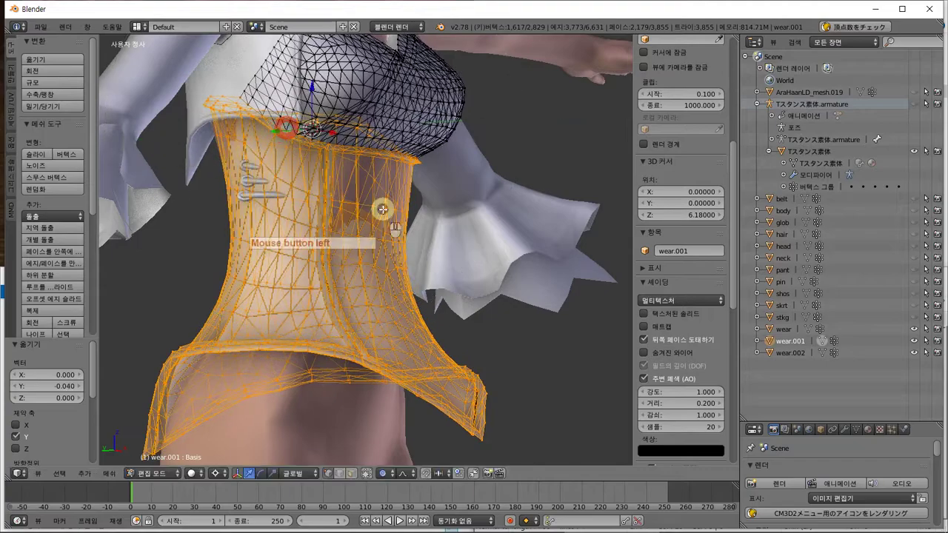
Step: Clear the selection, box-select the waist section's upper back edge, and grow the selection along the border trim
middle_click_drag(382, 210, 420, 214)
key("a")
left_click_drag(208, 109, 244, 86)
key("ctrl+KP_Add")
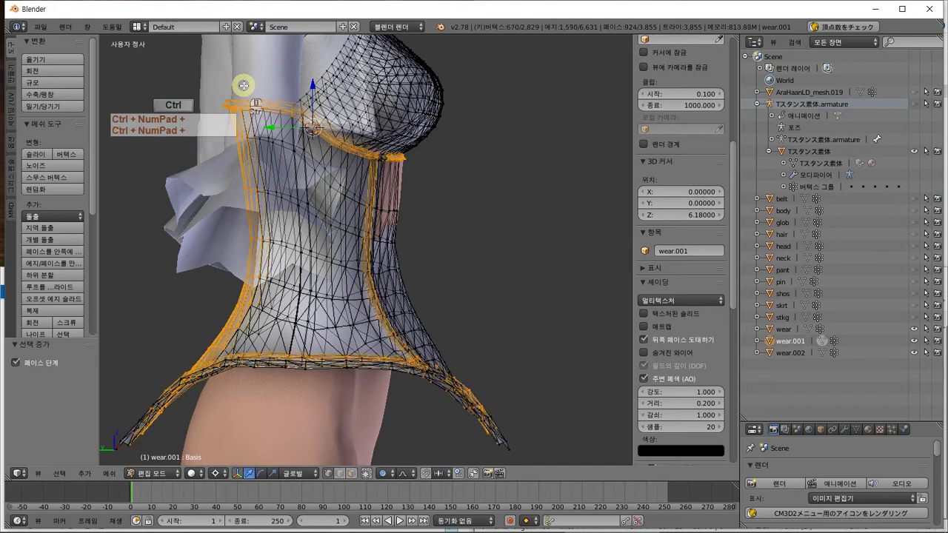
Step: Deselect the lower border trim in the right side view, keeping only the waist section's upper rim selected
middle_click_drag(369, 199, 404, 215)
key("Return")
key("KP_3")
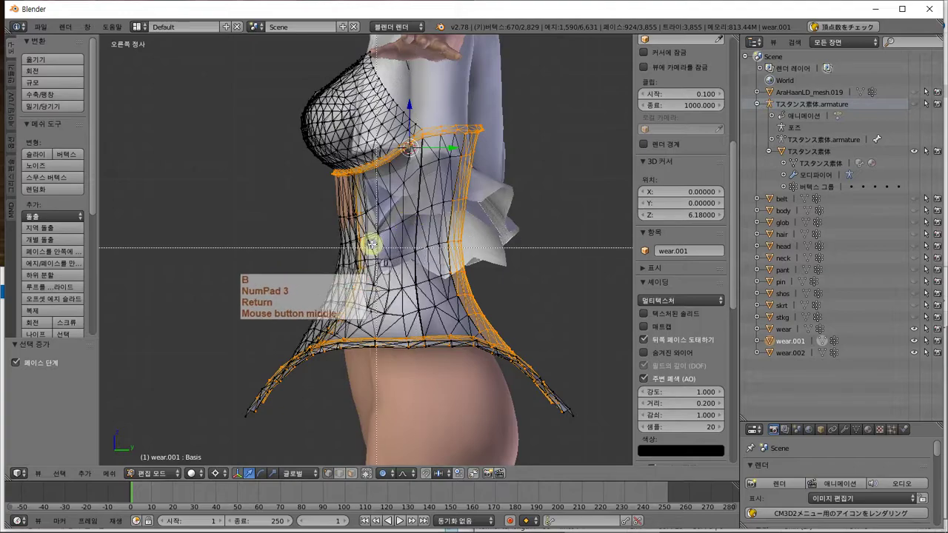
left_click_drag(187, 203, 611, 448, "shift")
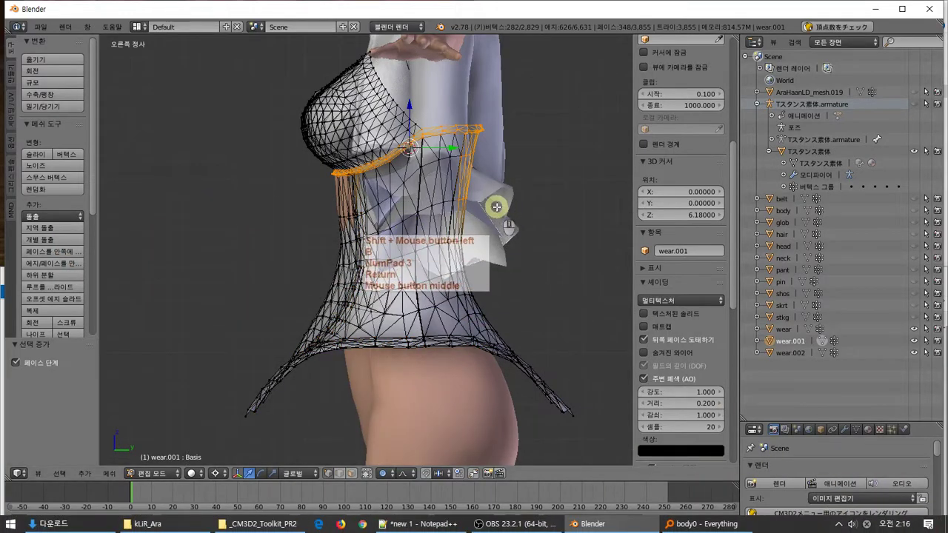
middle_click_drag(496, 206, 615, 221)
key("KP_3")
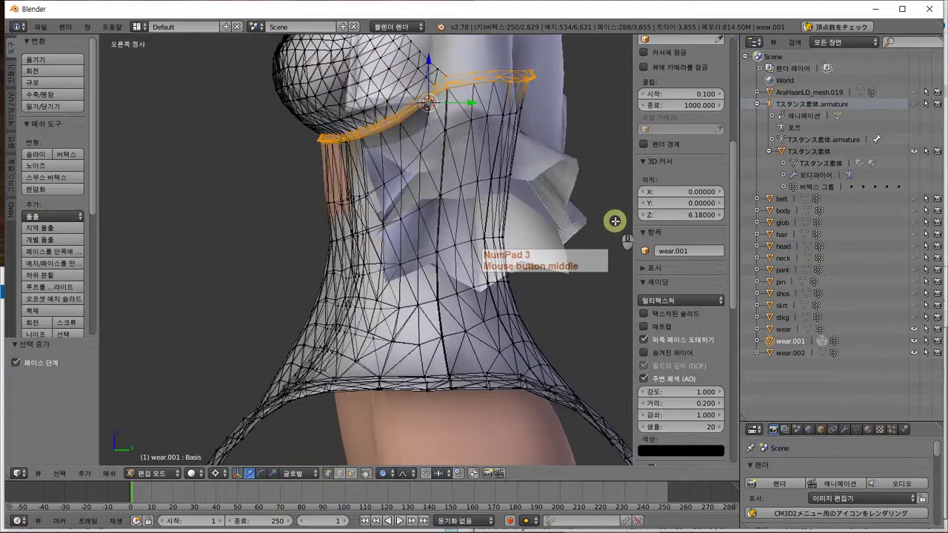
Step: Widen the waist section's upper rim along global Y by a factor of 1.081 with smooth proportional editing
key("s")
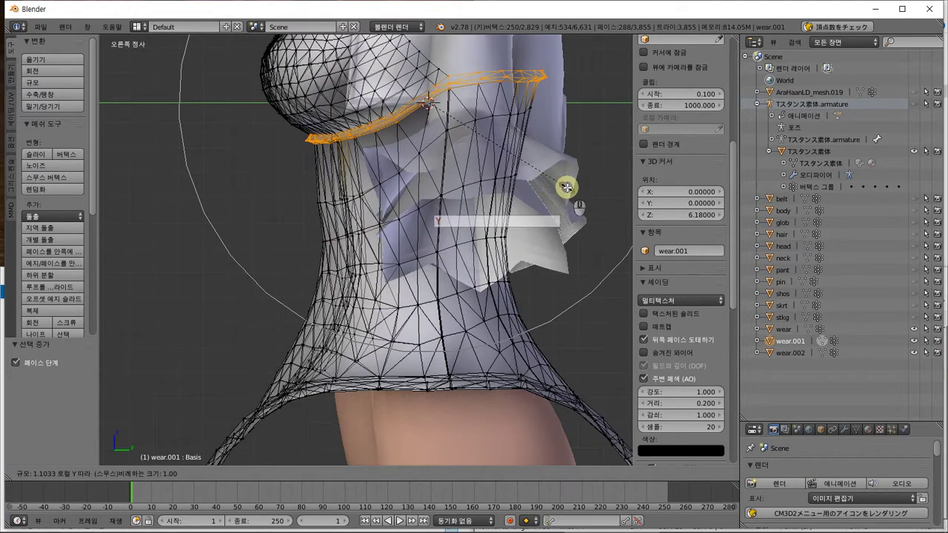
key("Escape")
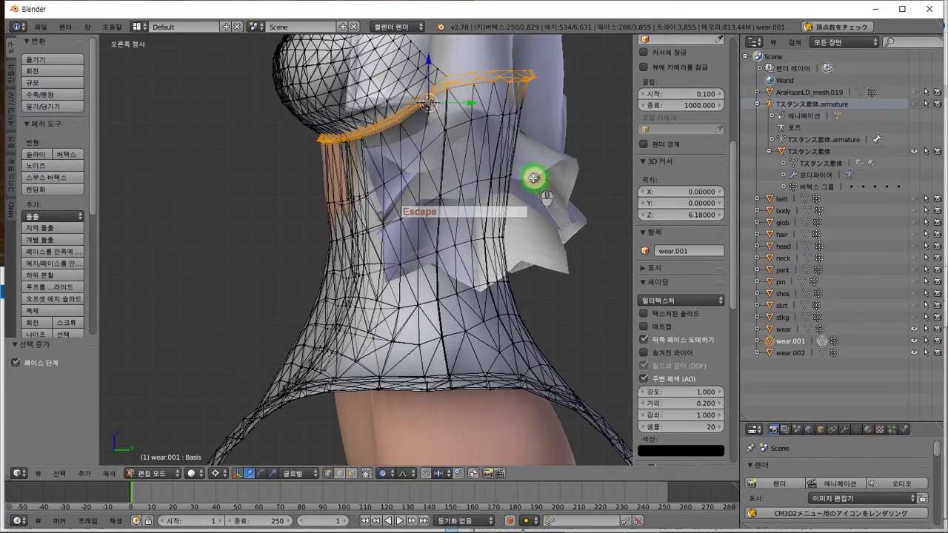
middle_click_drag(534, 178, 533, 135)
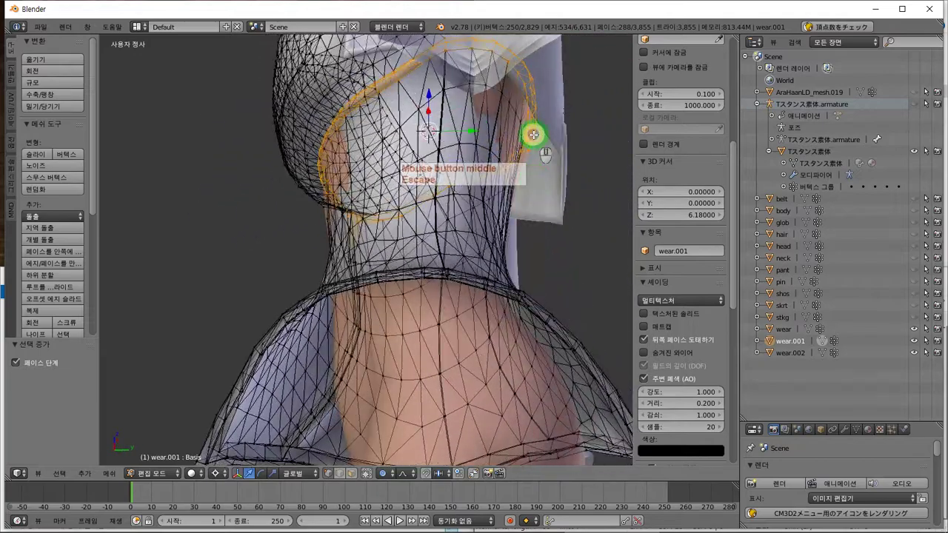
key("s")
key("y")
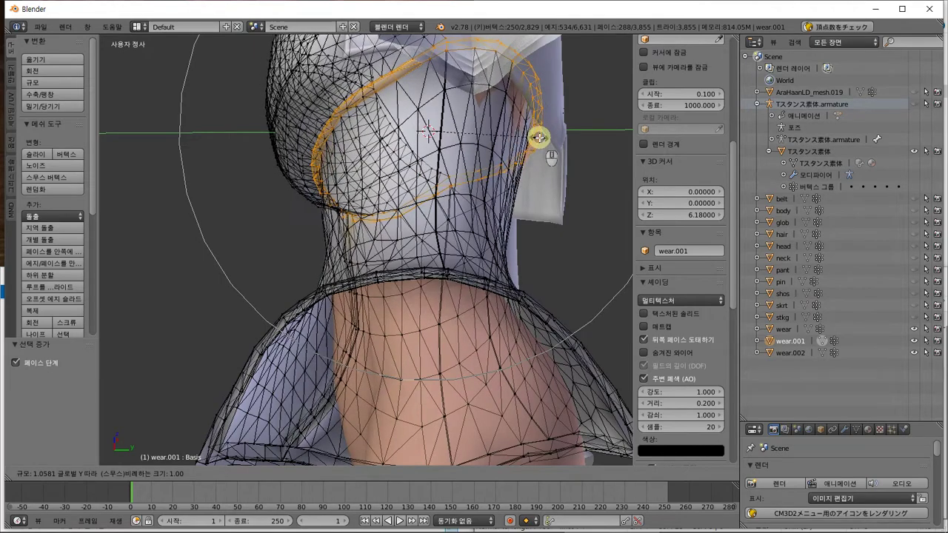
left_click(542, 138)
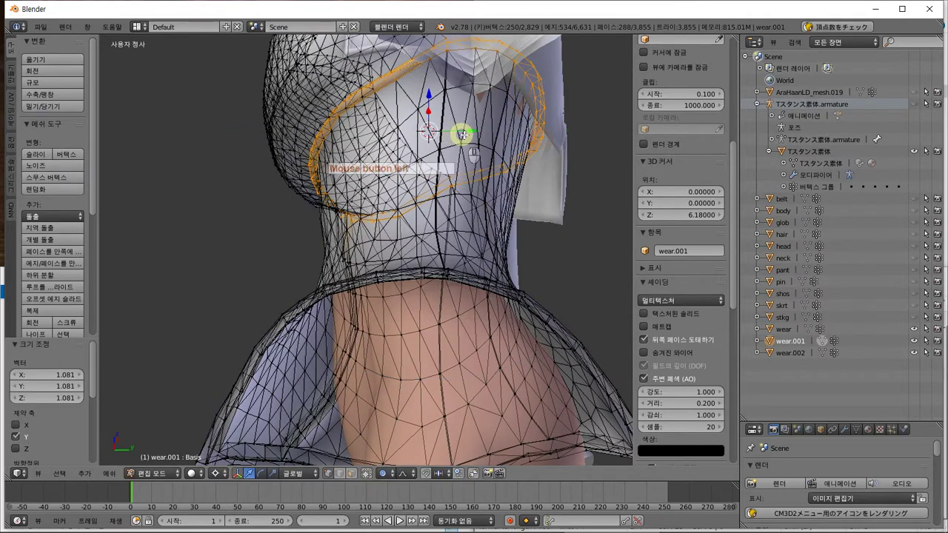
Step: Move the upper rim 0.012 along Y and scale it along Y by a factor of 1.045
left_click_drag(476, 131, 476, 129)
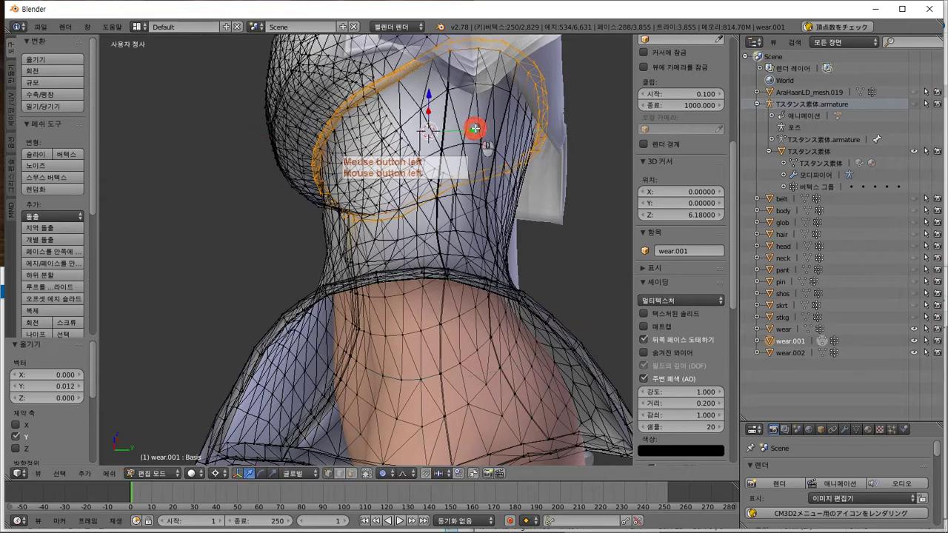
mouse_move(477, 129)
middle_mouse_down()
mouse_move(548, 151)
mouse_move(475, 145)
middle_mouse_up()
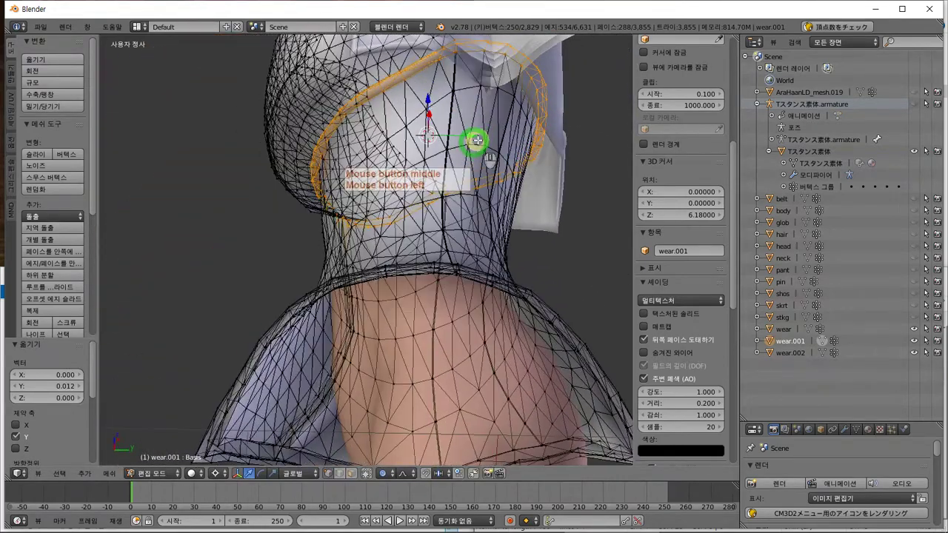
key("s")
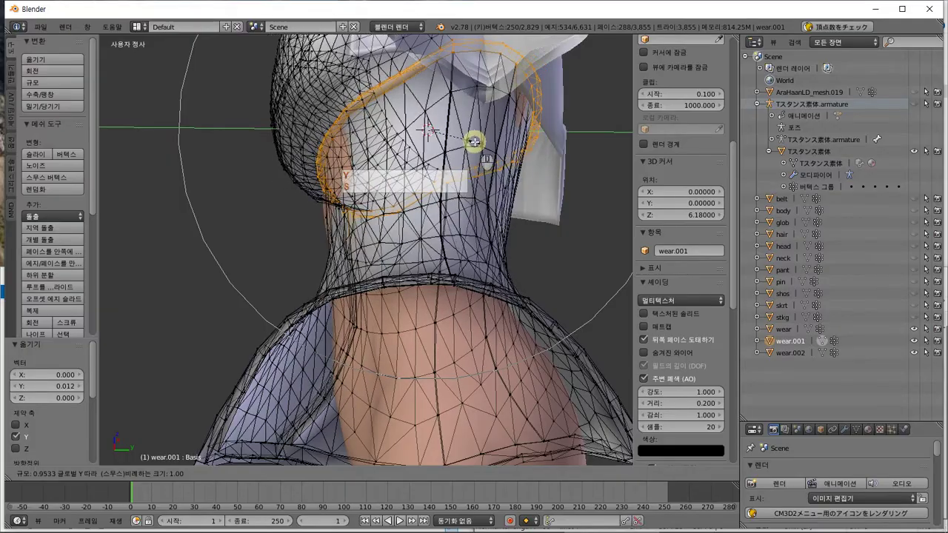
left_click(478, 144)
Step: Deselect all geometry of the joined bust and waist mesh
middle_click_drag(479, 144, 567, 233)
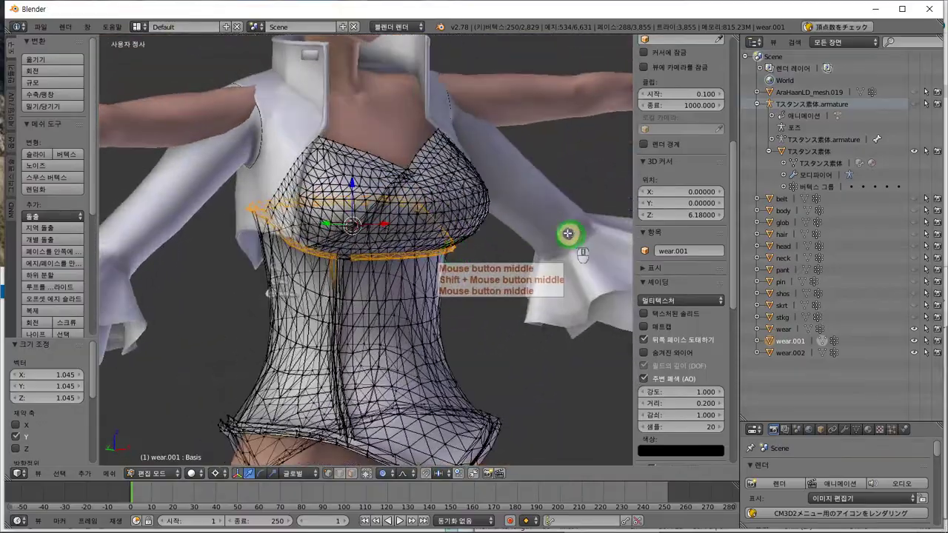
scroll(567, 233, "up", 2)
middle_click_drag(454, 218, 324, 313)
key("a")
scroll(440, 116, "up", 2)
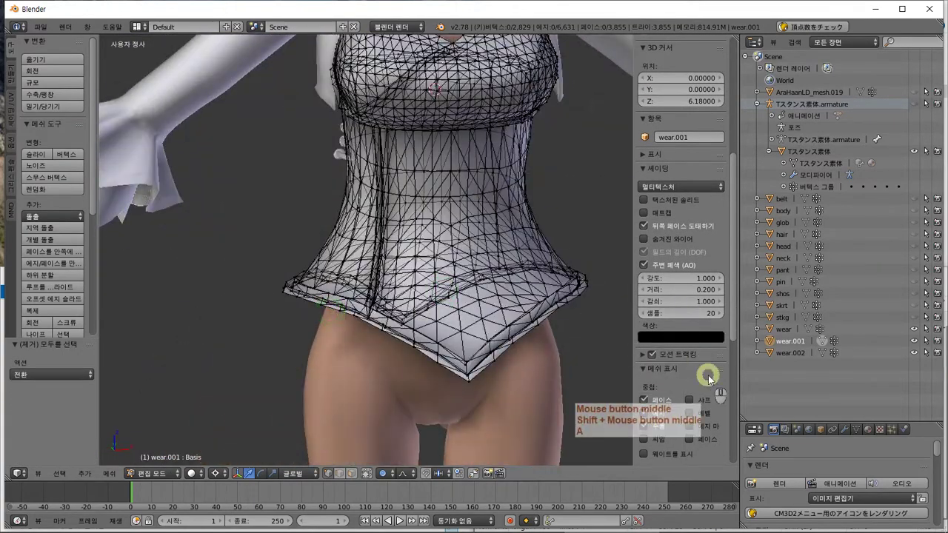
Step: Leave mesh editing and inspect the outfit on the body, briefly showing the stkg and skrt objects
middle_click(916, 317)
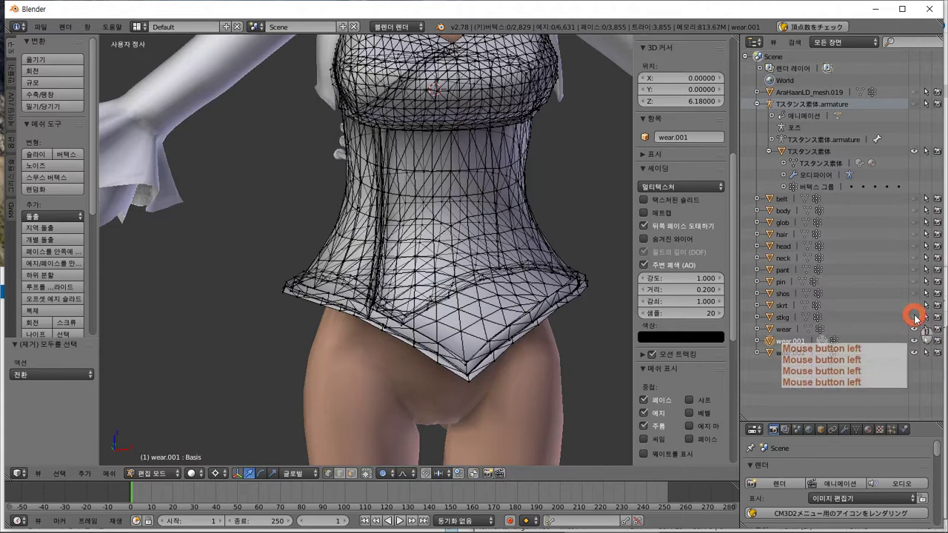
scroll(386, 400, "down", 3)
middle_click_drag(413, 403, 385, 269, "shift")
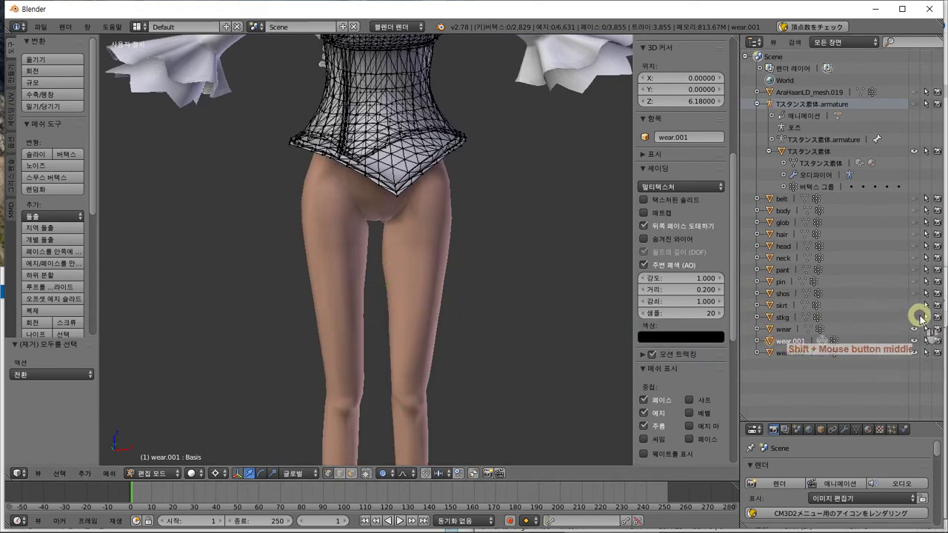
middle_click_drag(318, 264, 639, 332)
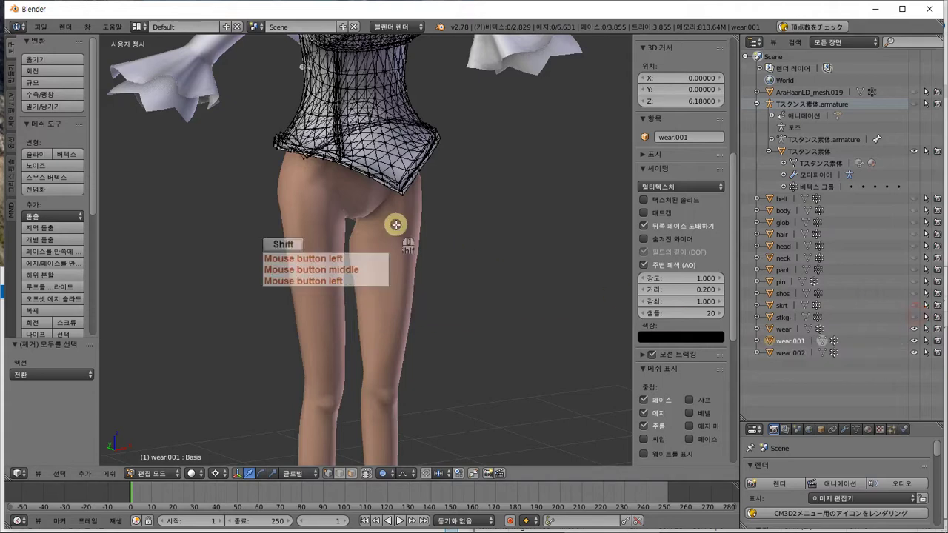
key("KP_1")
middle_click_drag(396, 237, 396, 396, "shift")
scroll(395, 340, "up", 3)
key("Tab")
middle_click_drag(396, 337, 400, 333)
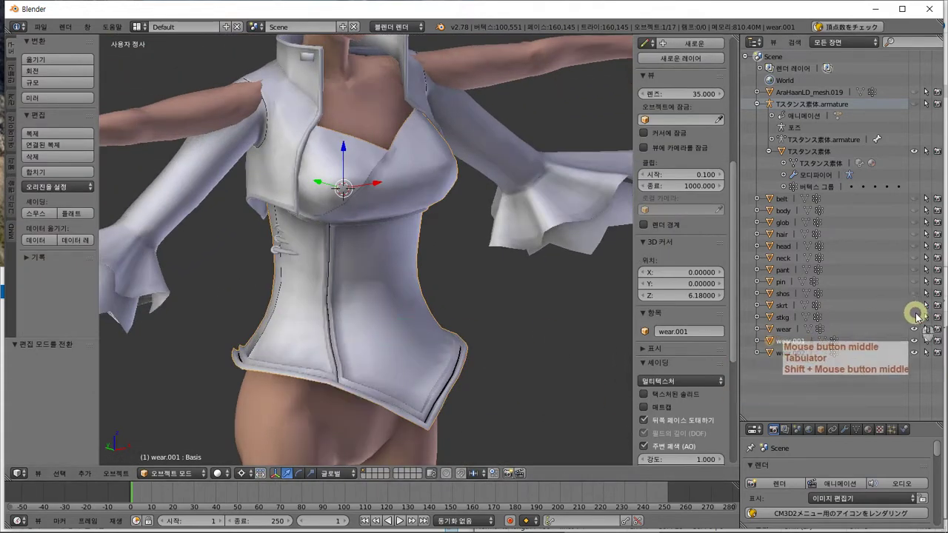
left_click(916, 304)
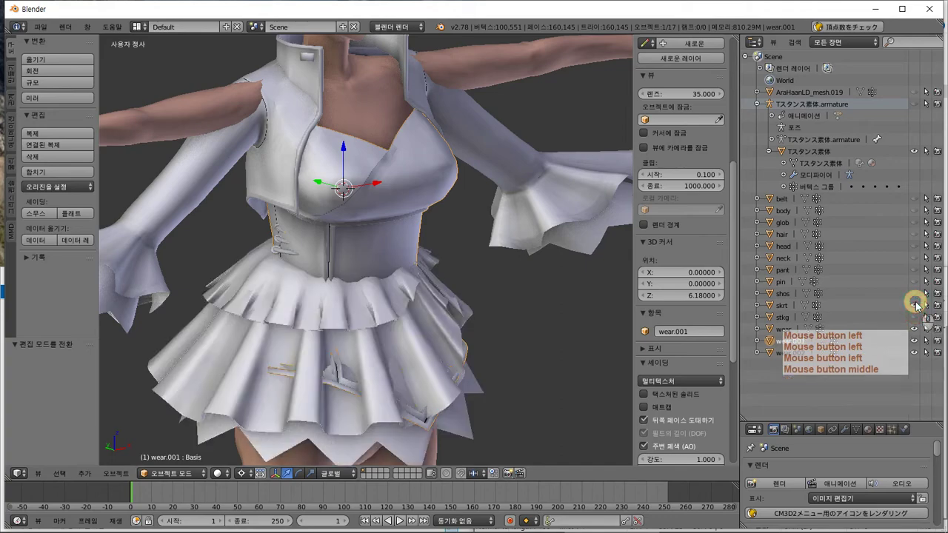
left_click(916, 305)
middle_click_drag(401, 286, 373, 333)
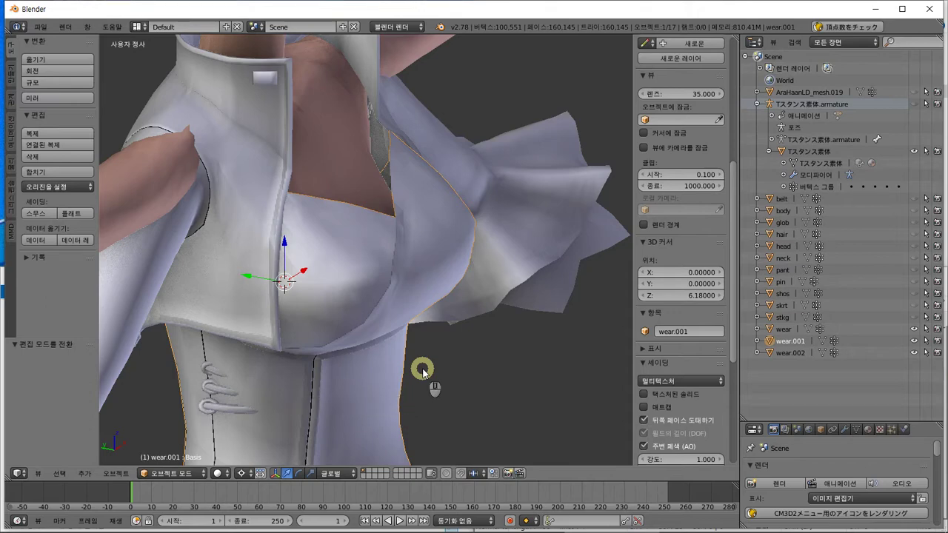
middle_click_drag(424, 372, 267, 296)
right_click(364, 173)
middle_click_drag(364, 173, 348, 177, "ctrl")
key("Tab")
key("Tab")
mouse_move(386, 219)
middle_mouse_down()
mouse_move(411, 245)
mouse_move(437, 242)
mouse_move(366, 244)
mouse_move(383, 209)
middle_mouse_up()
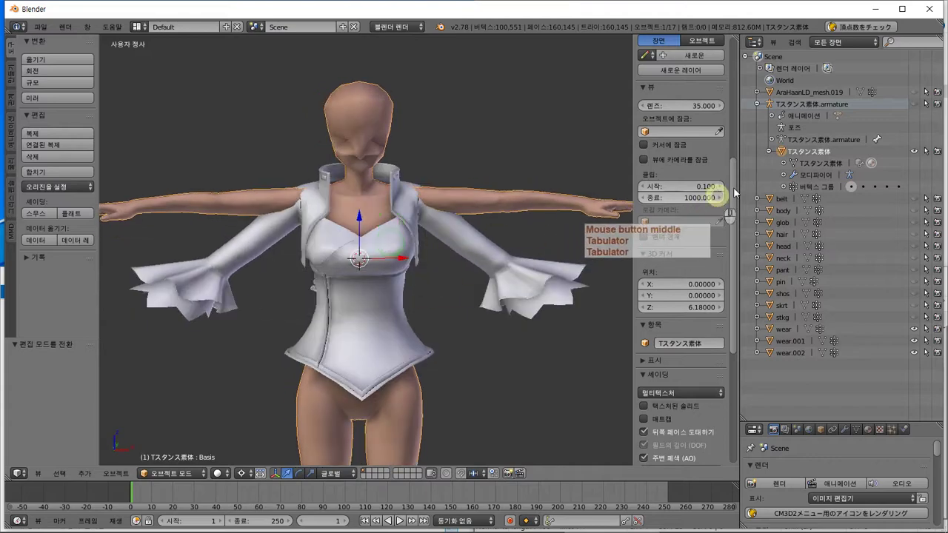
Step: Unhide the T-stance body's armature, select it in the front view and switch it to pose mode
left_click(915, 104)
key("KP_1")
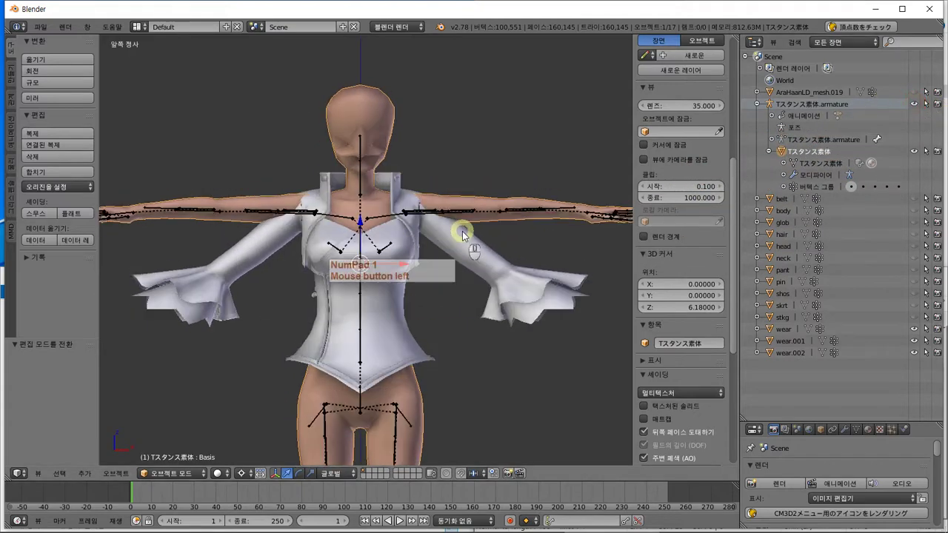
right_click(378, 217)
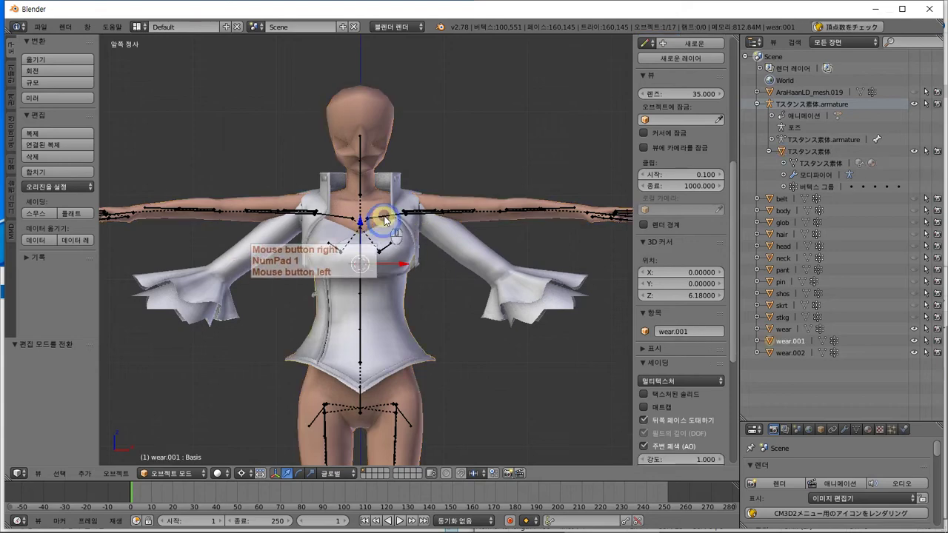
right_click(384, 217)
right_click(384, 217)
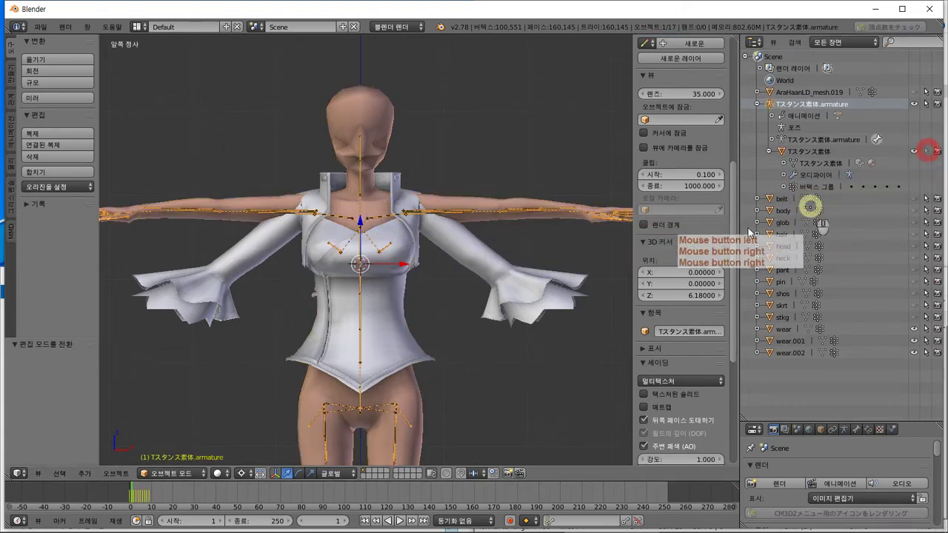
left_click(181, 474)
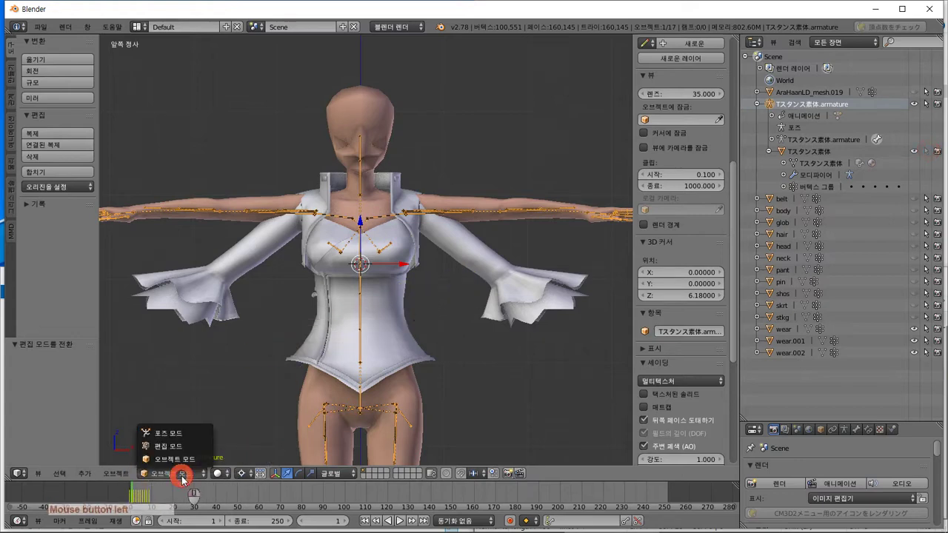
left_click(187, 434)
Step: Select the Bip01 L UpperArm bone and change the pivot point so it rotates about its own joint
scroll(397, 312, "up", 4)
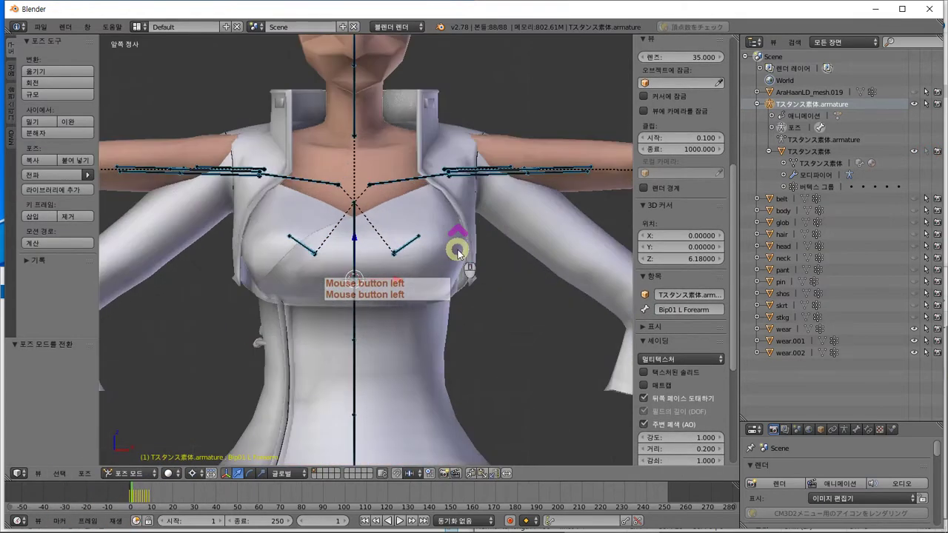
right_click(463, 171)
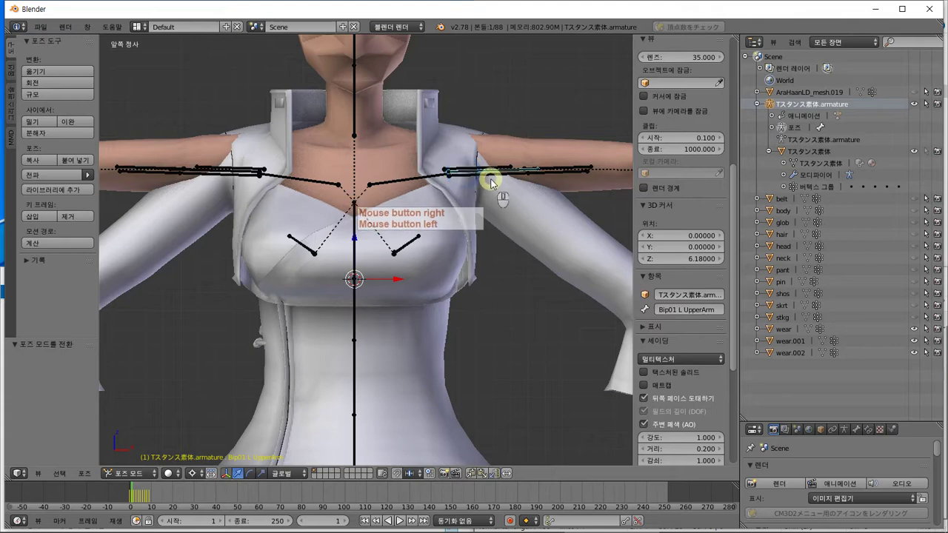
key("r")
key("Escape")
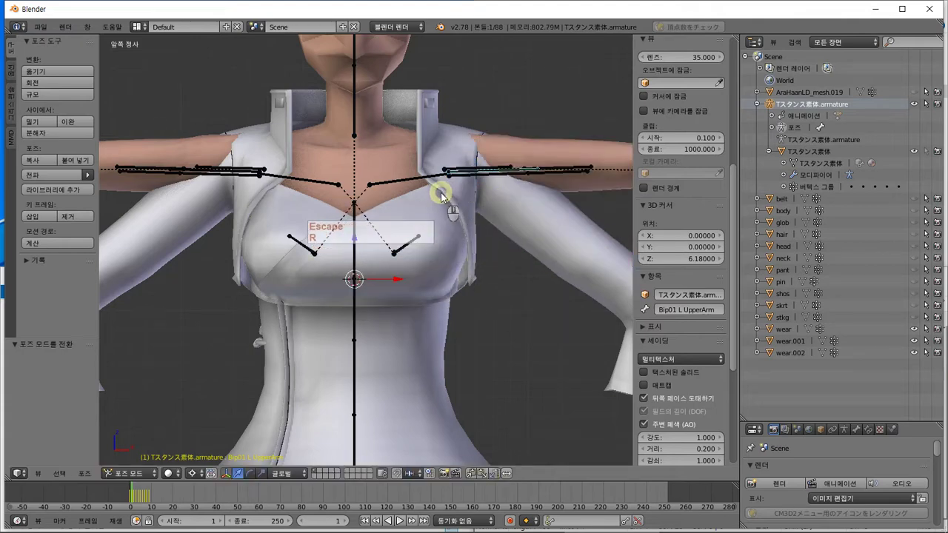
left_click(205, 474)
left_click(244, 408)
key("r")
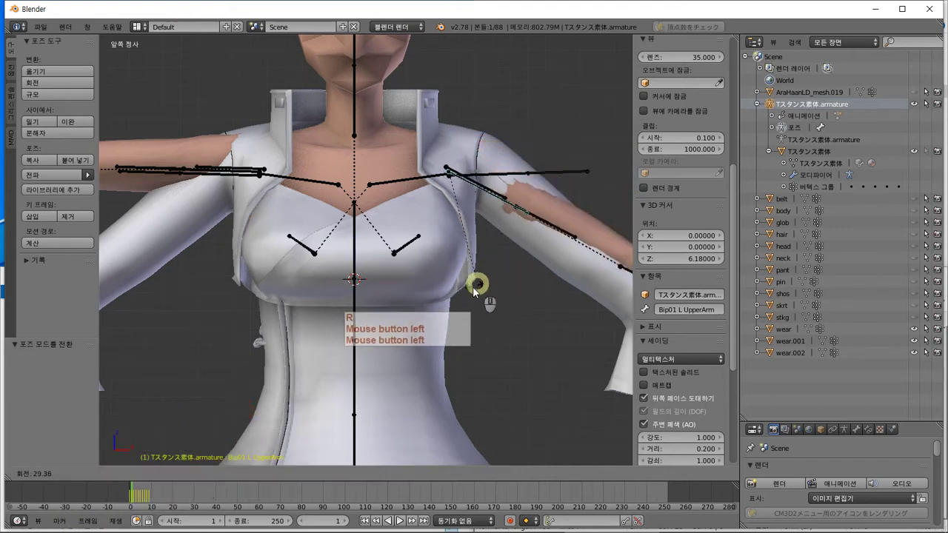
key("Escape")
Step: Rotate the Bip01 L UpperArm bone by 40° in the front view to lower the arm along the sleeve
scroll(471, 294, "down", 3)
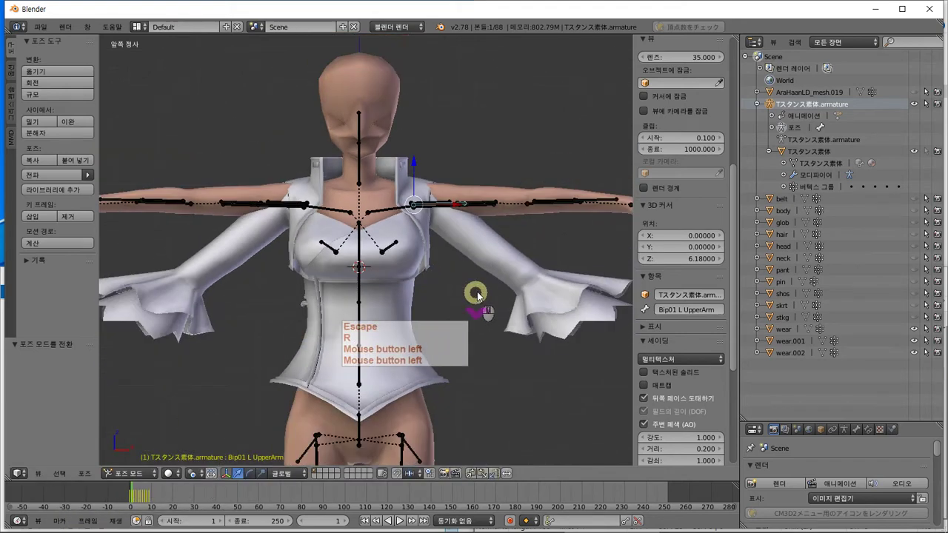
middle_click_drag(474, 297, 386, 284, "shift")
key("r")
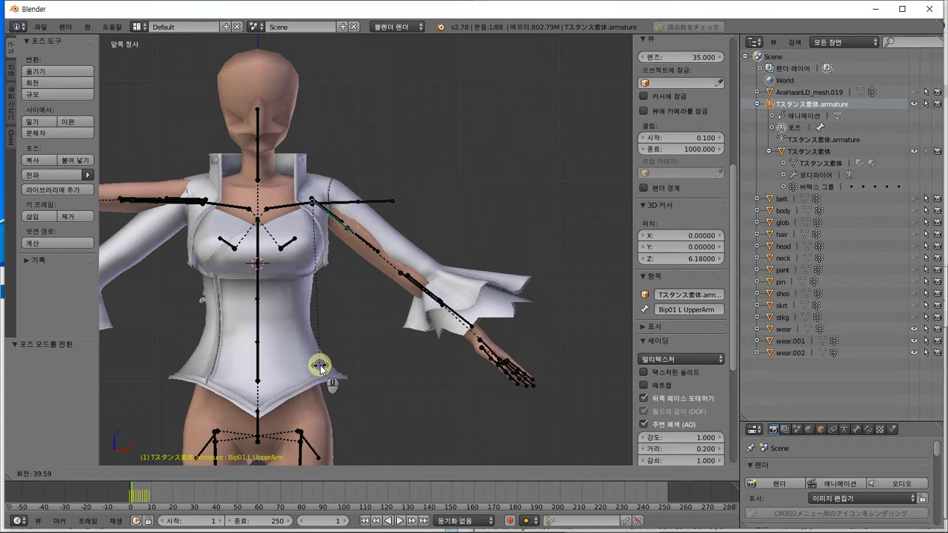
key("KP_4")
key("KP_0")
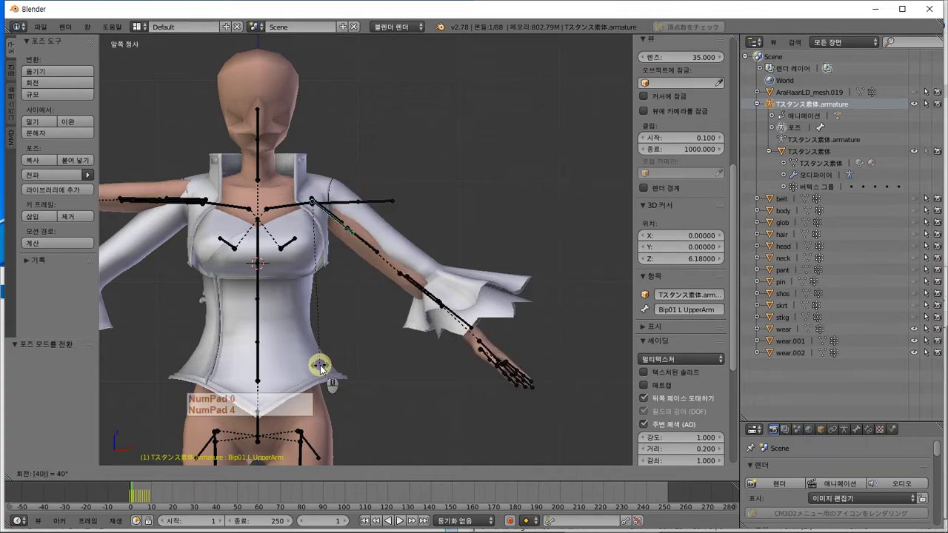
key("Return")
Step: Rotate the Bip01 R UpperArm bone by -40° in the front view to match the other arm
mouse_move(320, 365)
middle_mouse_down()
mouse_move(187, 402)
mouse_move(318, 364)
mouse_move(297, 373)
mouse_move(485, 398)
mouse_move(438, 269)
mouse_move(457, 199)
mouse_move(339, 413)
mouse_move(334, 354)
middle_mouse_up()
right_click(322, 255)
key("r")
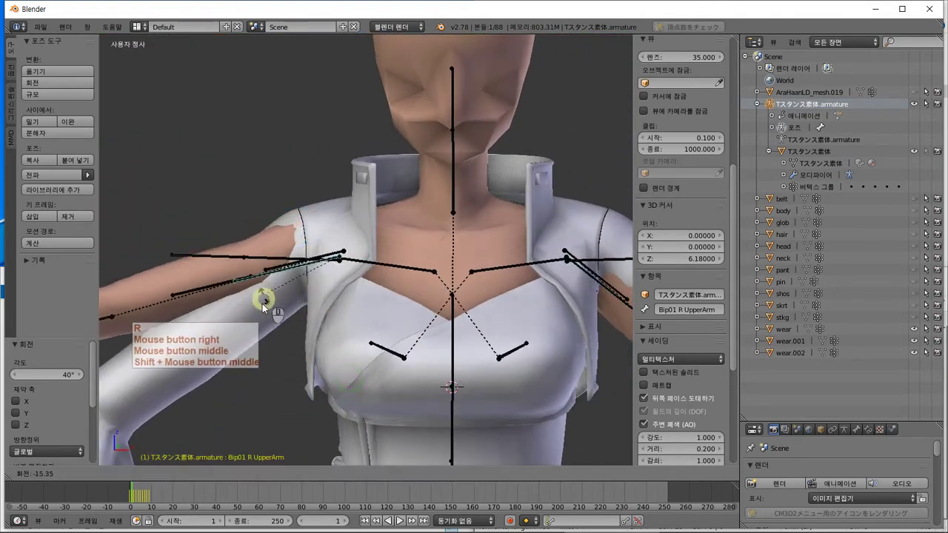
key("Escape")
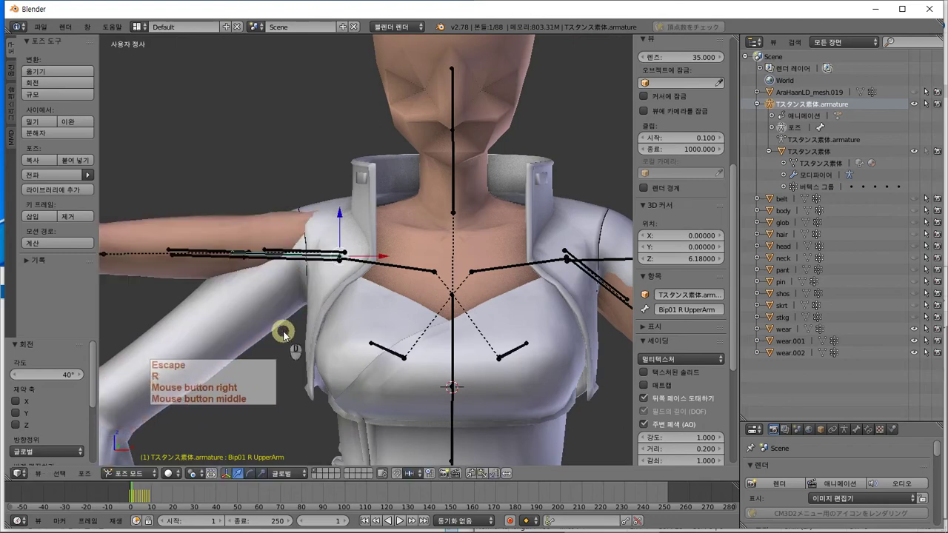
key("KP_1")
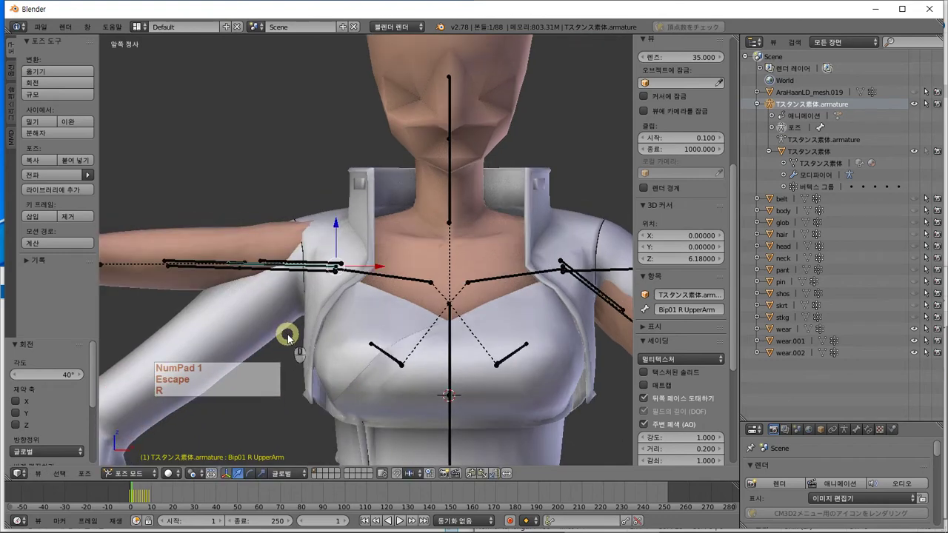
scroll(288, 337, "down", 3)
key("r")
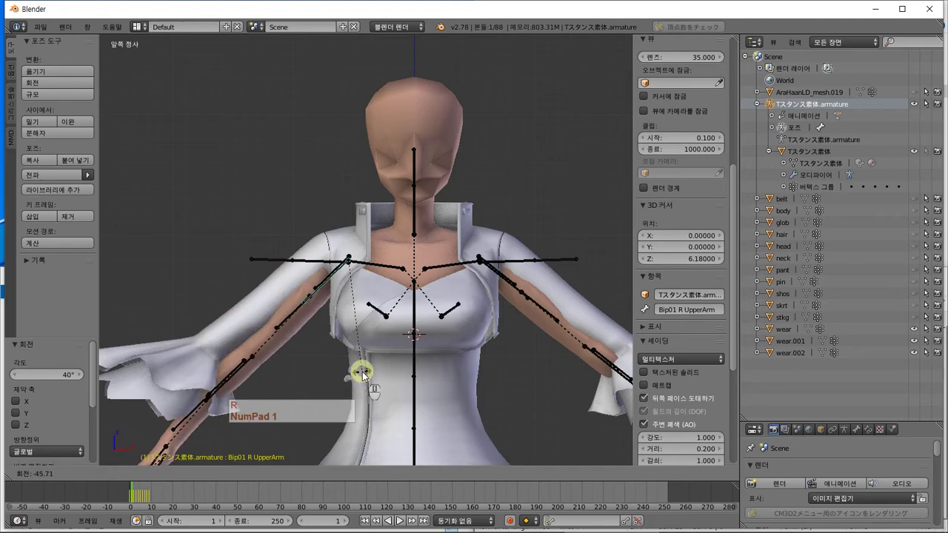
middle_click_drag(363, 376, 472, 342)
key("KP_3")
key("KP_3")
Step: Leave pose mode, add the jacket mesh wear to the selection with wear.001 and open the jacket for mesh editing
right_click(460, 345)
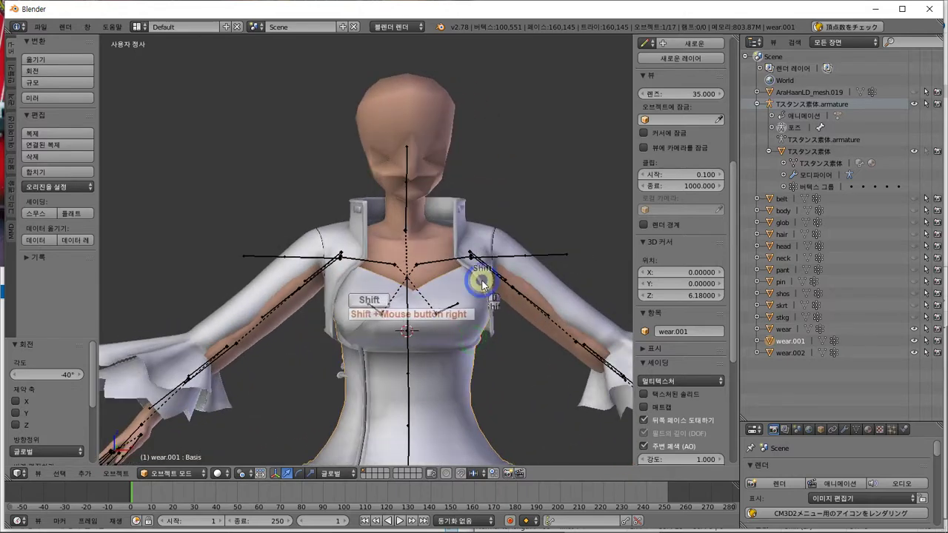
key("Tab")
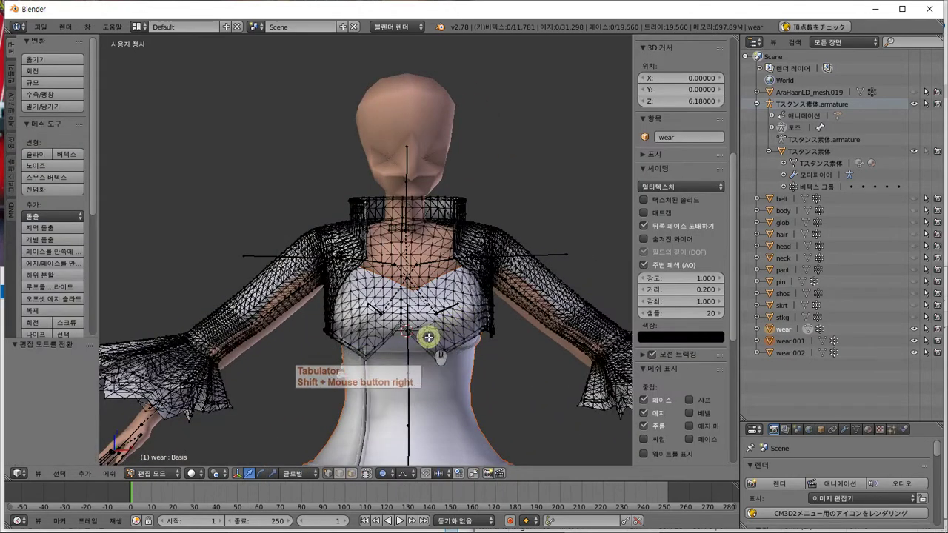
scroll(428, 337, "up", 3)
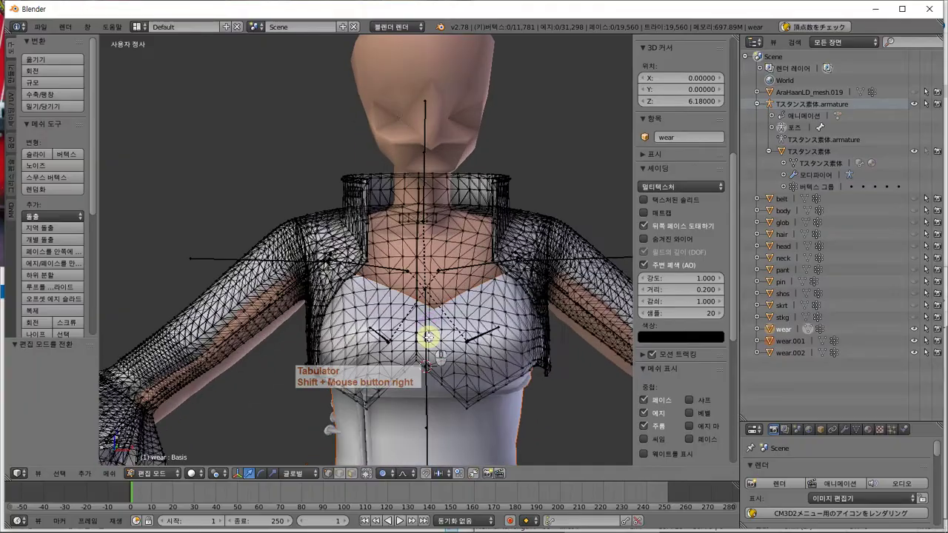
middle_click_drag(426, 335, 492, 296)
Step: Try to move the whole jacket mesh by about -0.0309 along a single global axis
key("a")
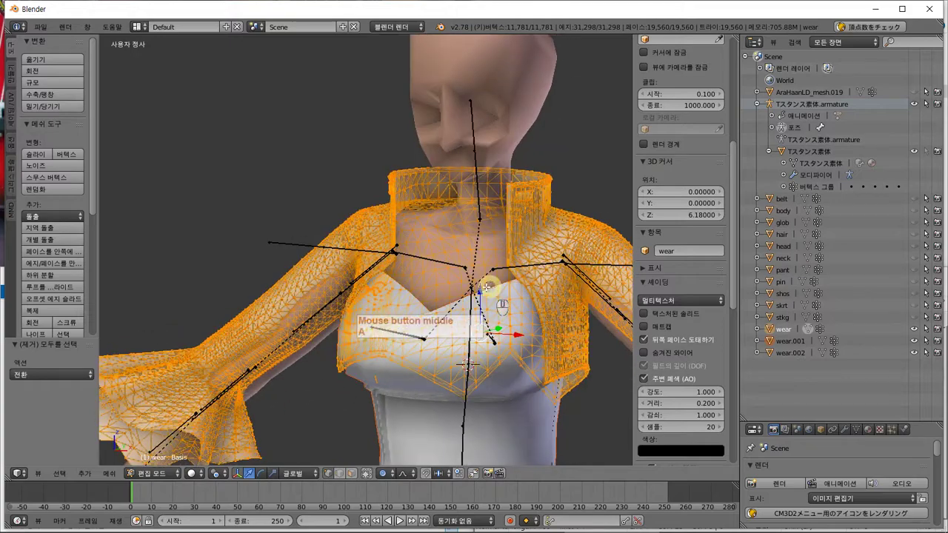
key("g")
middle_click(425, 290)
left_click(481, 294)
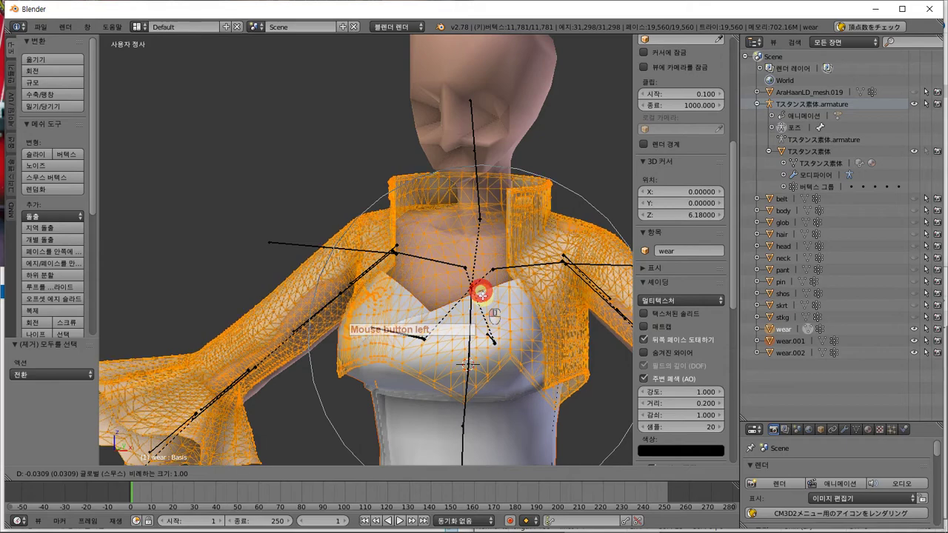
middle_click_drag(482, 294, 381, 334)
key("Tab")
middle_click_drag(457, 317, 397, 332)
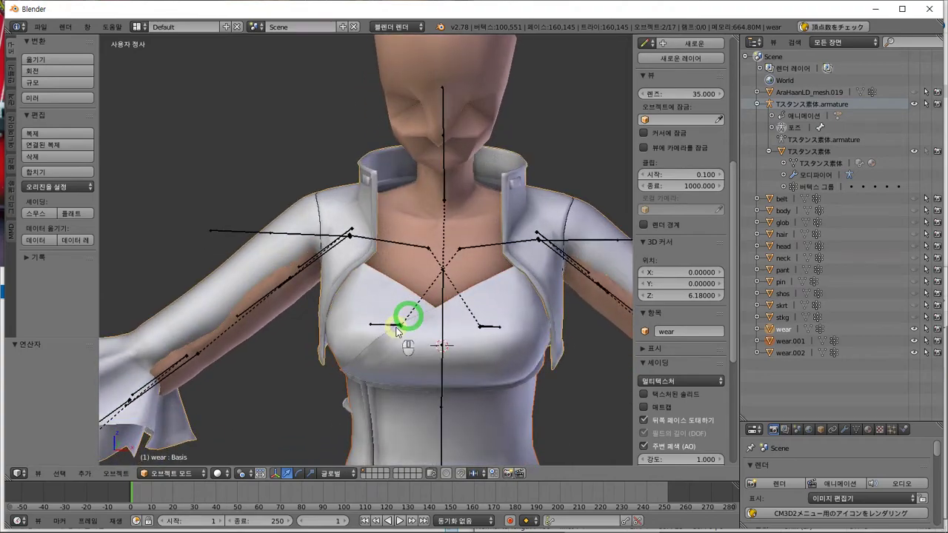
Step: Examine the jacket's fit over the bust from the side and front, toggling the jacket's visibility for comparison
key("Tab")
middle_click_drag(300, 311, 323, 301)
key("KP_3")
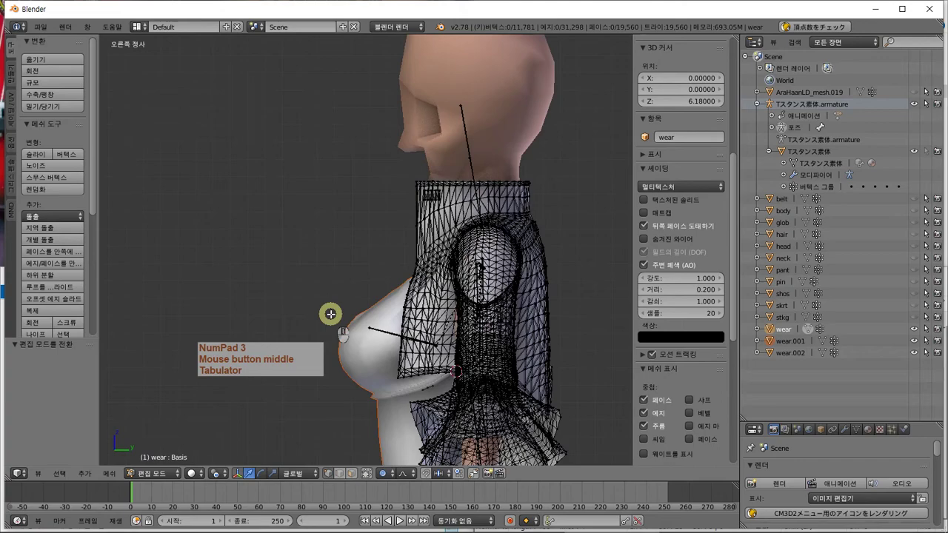
key("KP_1")
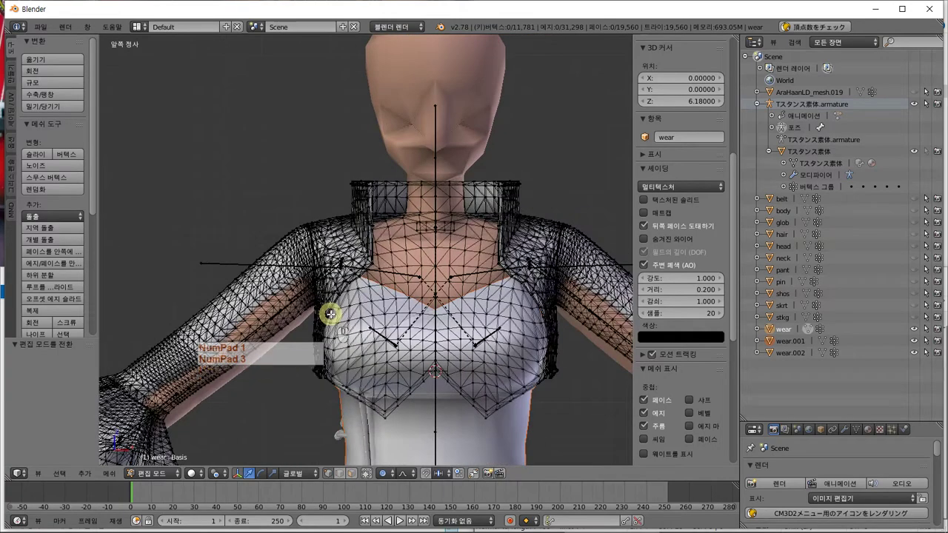
middle_click_drag(321, 305, 413, 312, "shift")
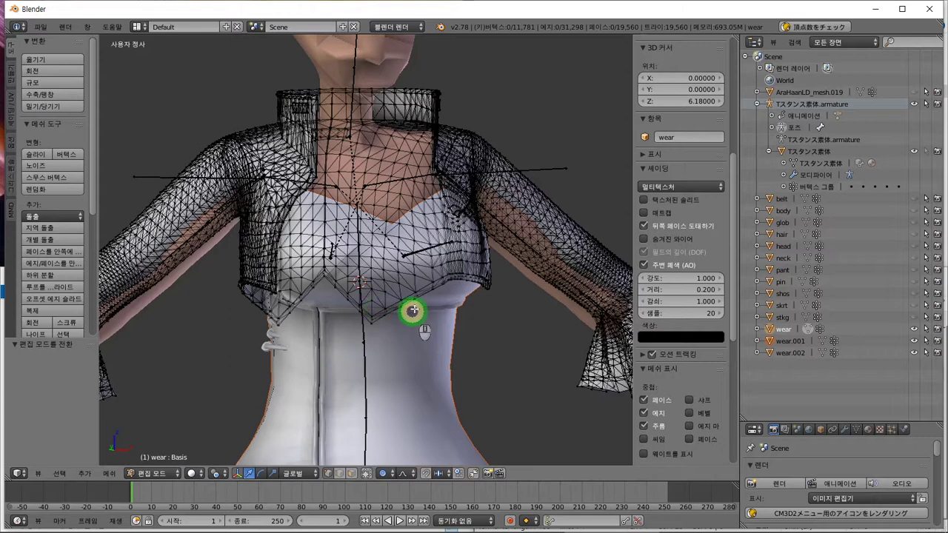
key("Tab")
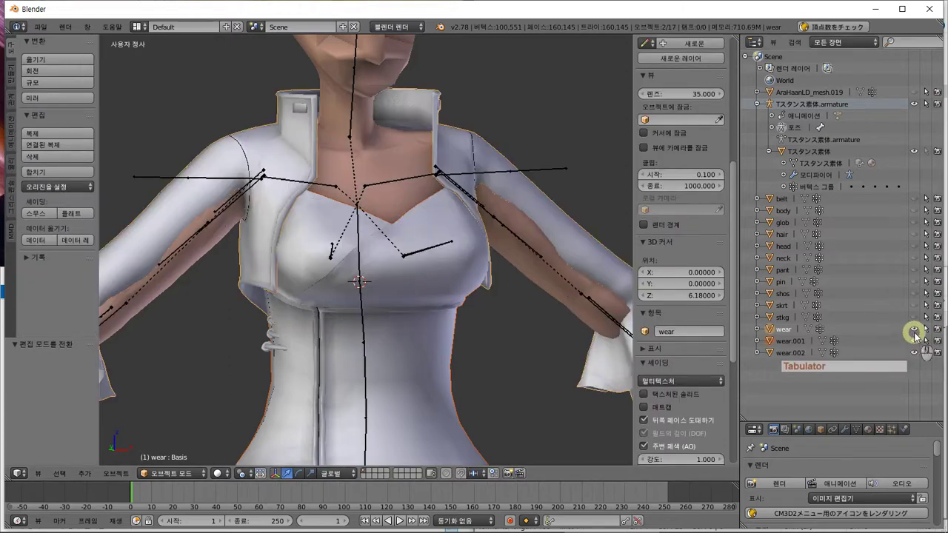
left_click(915, 331)
left_click(915, 331)
left_click(915, 331)
left_click(915, 331)
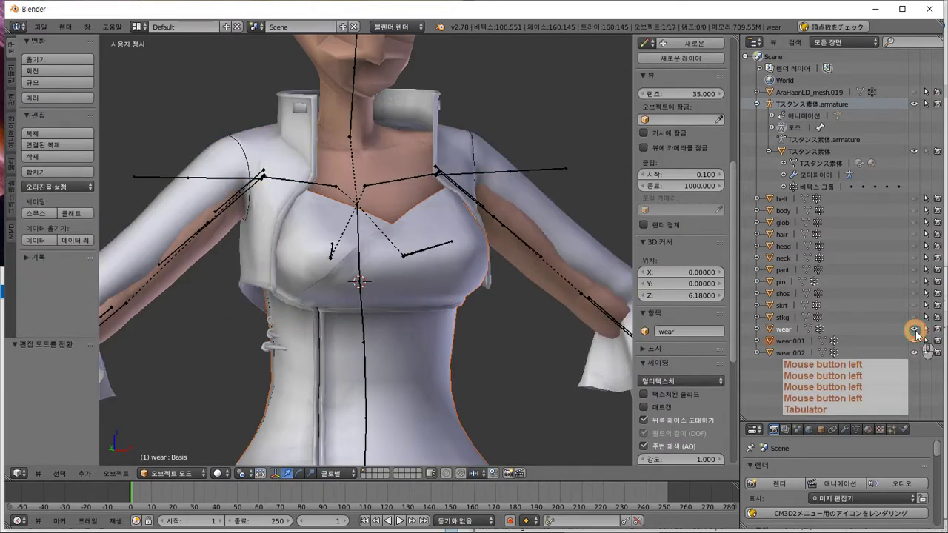
middle_click_drag(435, 231, 401, 229)
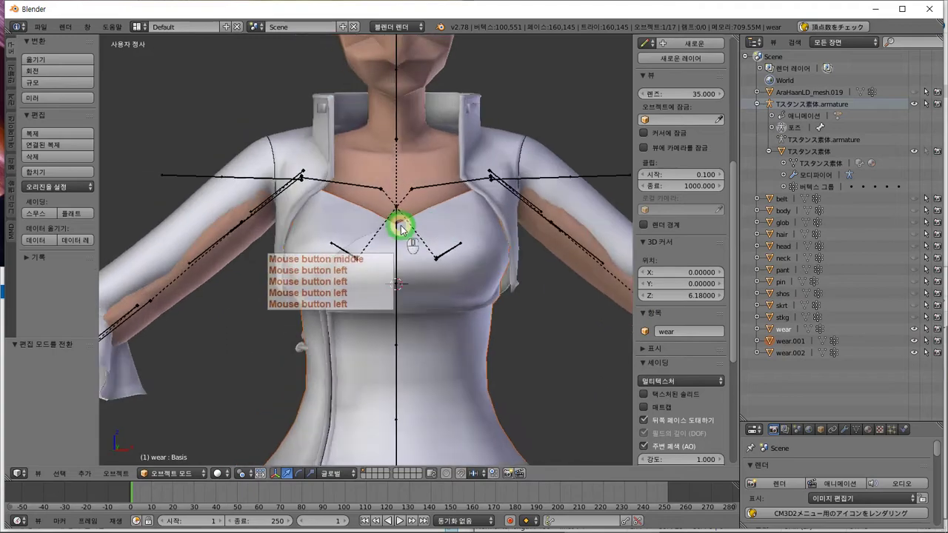
Step: Open the jacket for editing, select the whole mesh and scale it along the global X axis by about 0.93
key("Tab")
key("a")
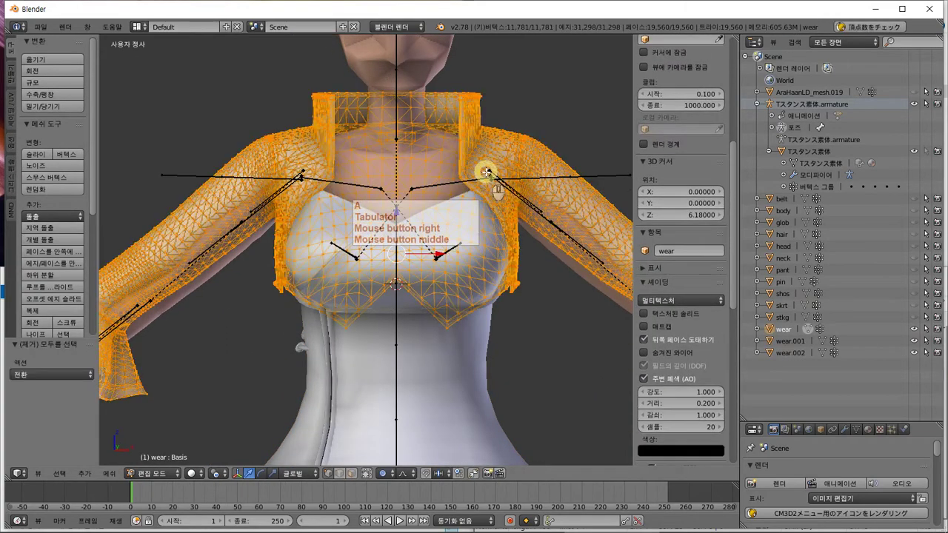
key("s")
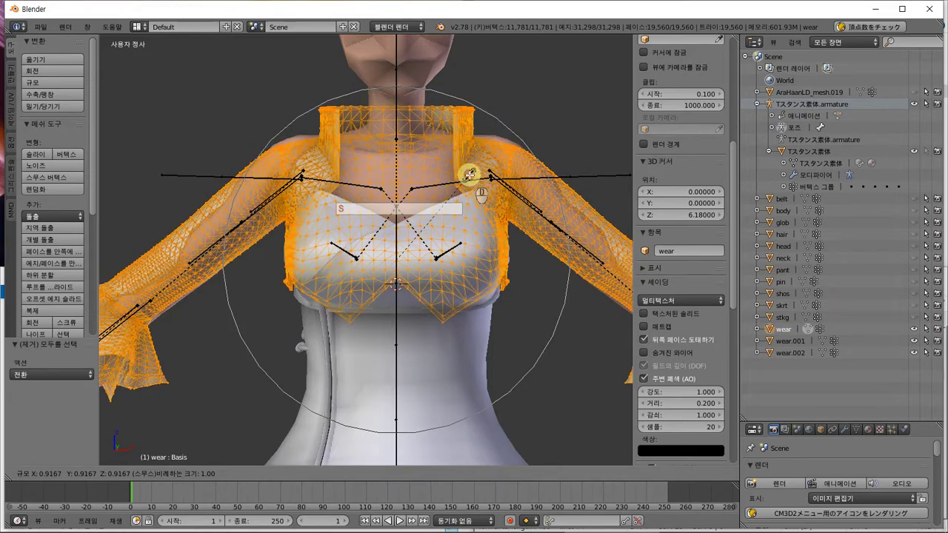
key("Escape")
key("s")
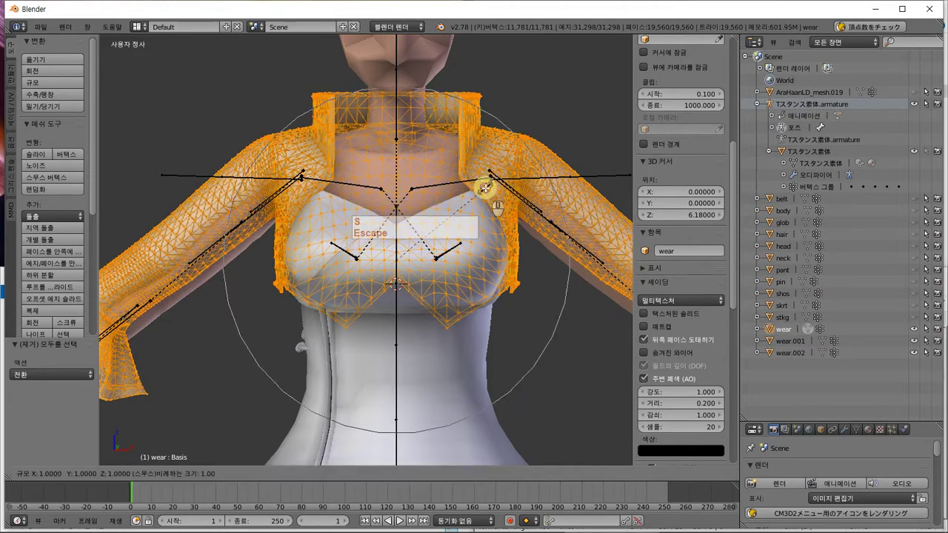
key("x")
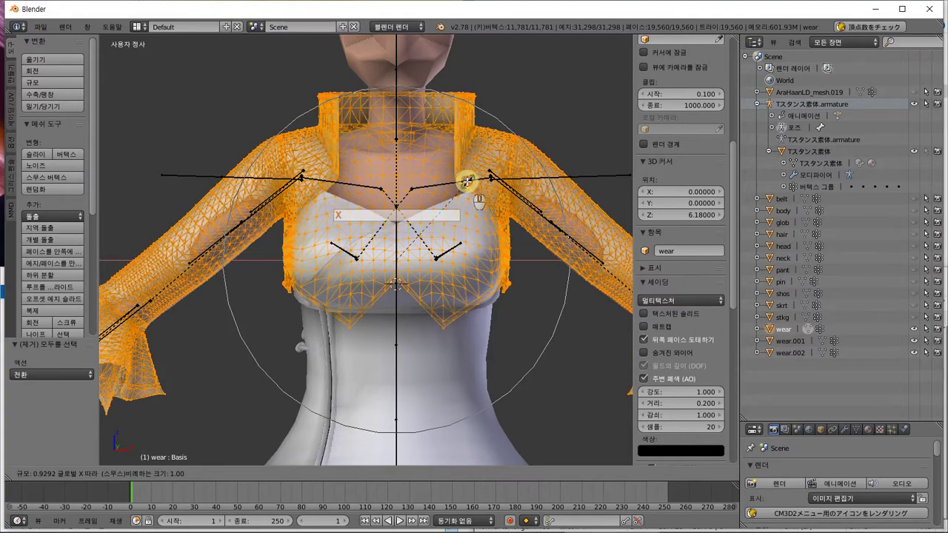
left_click(466, 180)
Step: Check the jacket from the side and move its whole mesh about -0.017 along the global Y axis
middle_click_drag(466, 180, 331, 256)
key("Tab")
key("Tab")
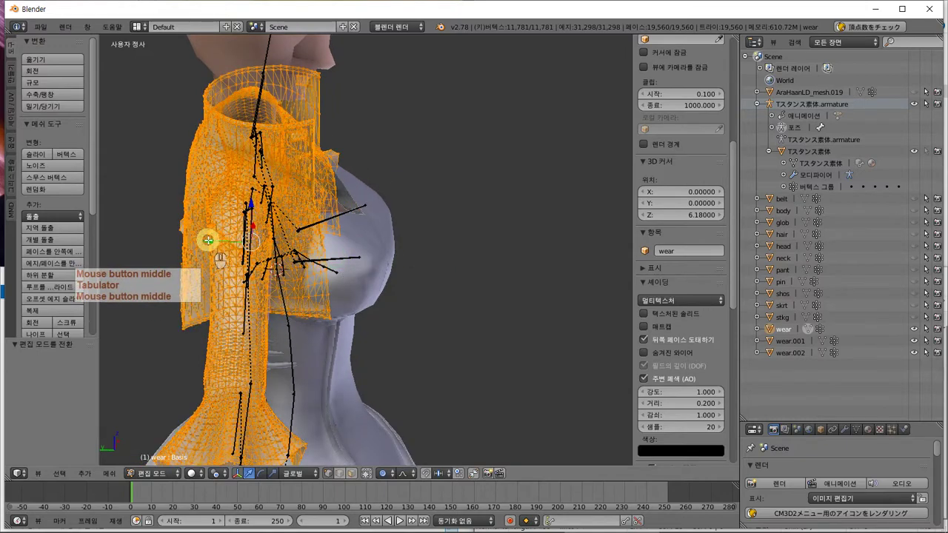
key("Tab")
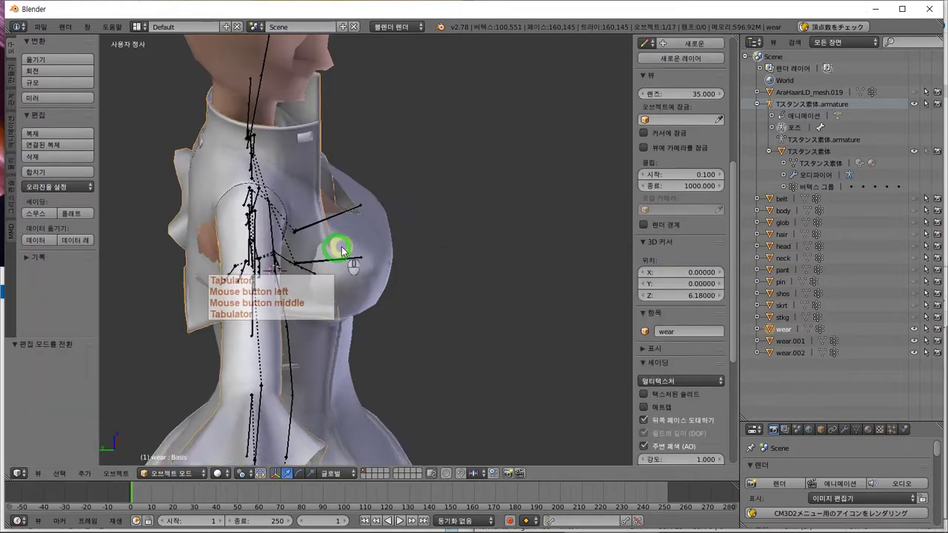
middle_click_drag(333, 247, 314, 248)
key("Tab")
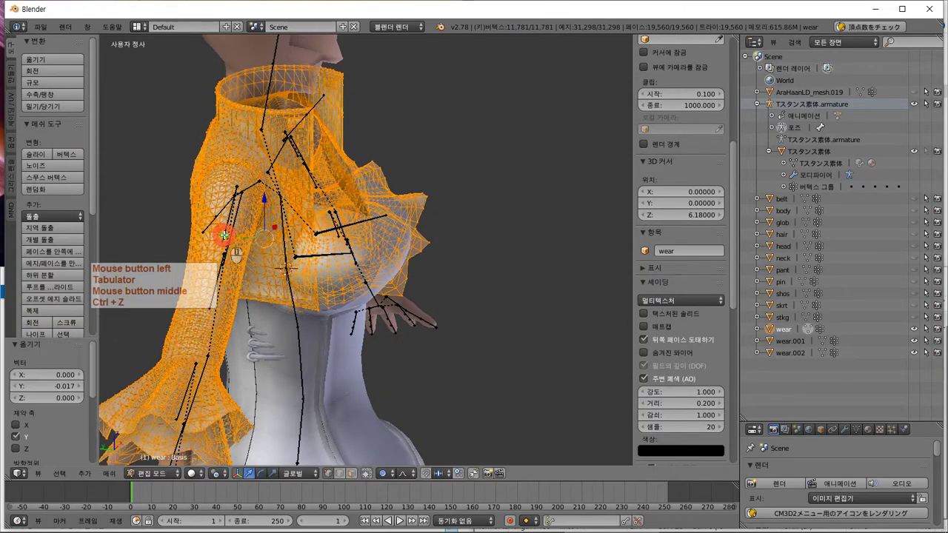
key("Tab")
middle_click_drag(258, 250, 332, 239)
key("Tab")
Step: Clear the selection and select only the lower torso part of the jacket, leaving the sleeves out
key("a")
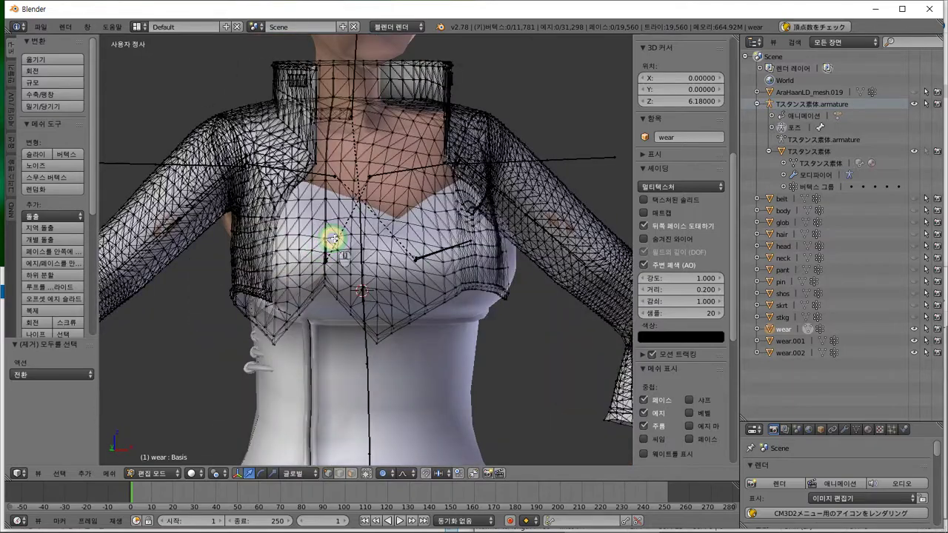
key("KP_1")
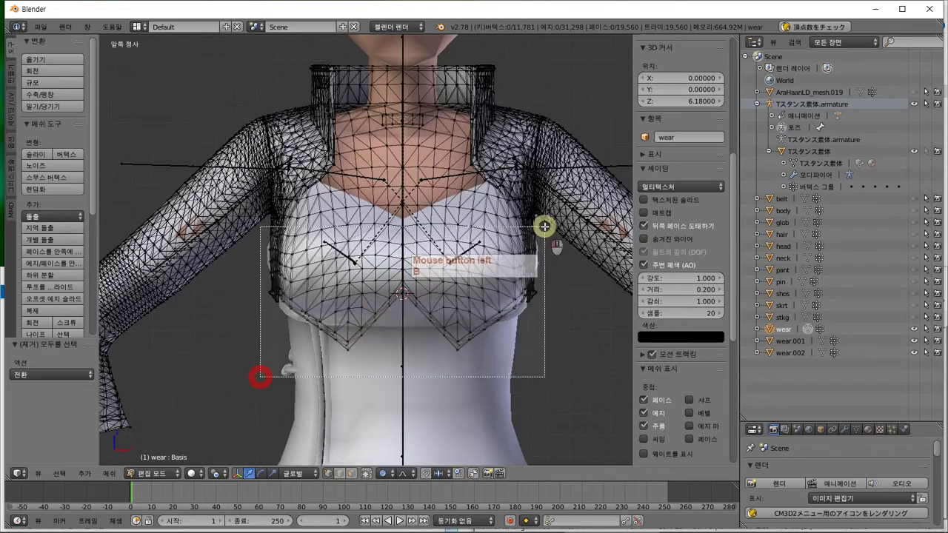
left_click_drag(541, 226, 540, 226)
middle_click_drag(435, 345, 330, 349)
key("KP_3")
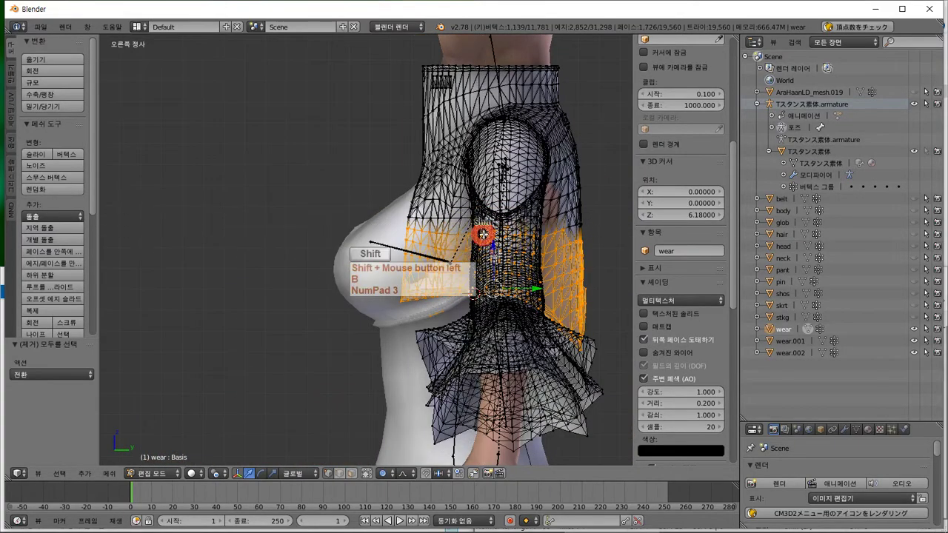
middle_click_drag(468, 252, 442, 266)
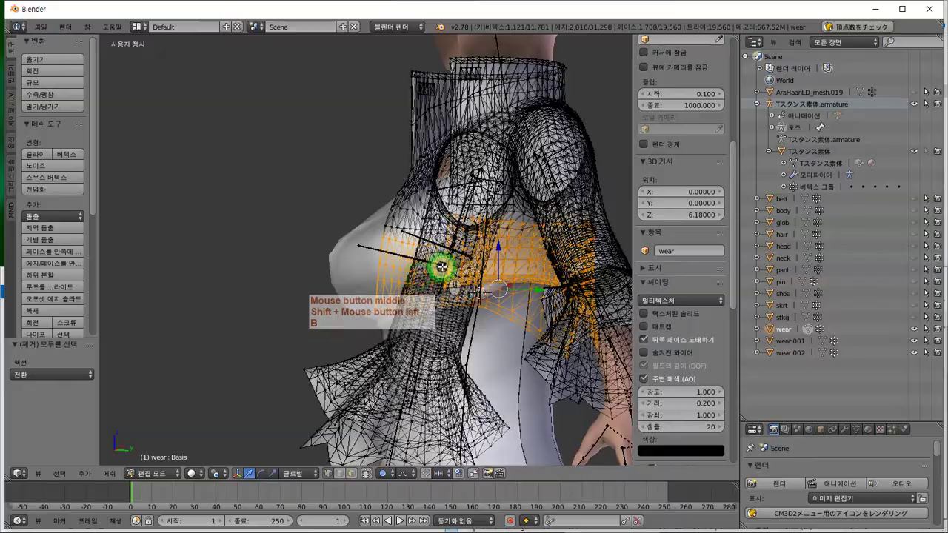
Step: Scale the selected lower jacket by about 1.05 along the global X axis with a proportional size of 0.18
scroll(509, 271, "up", 4)
middle_click_drag(508, 272, 384, 337, "shift")
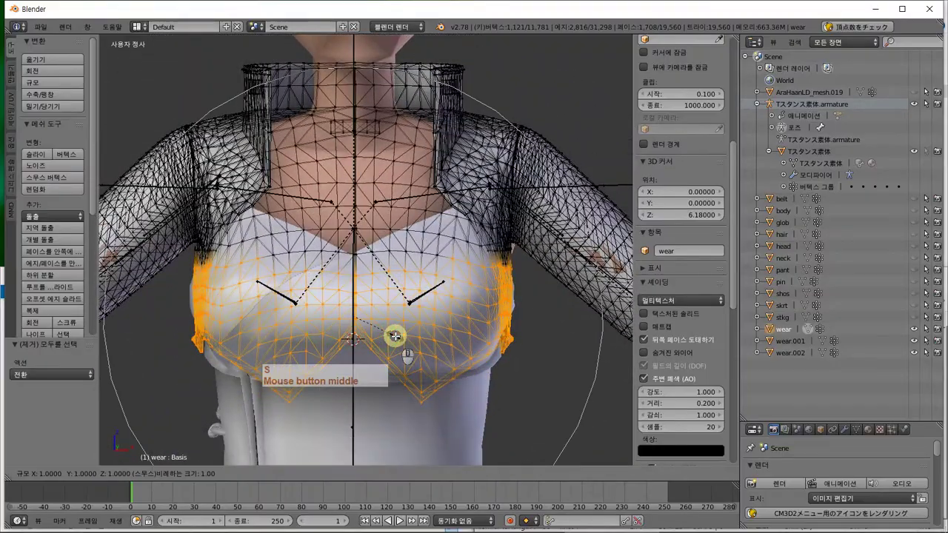
key("Escape")
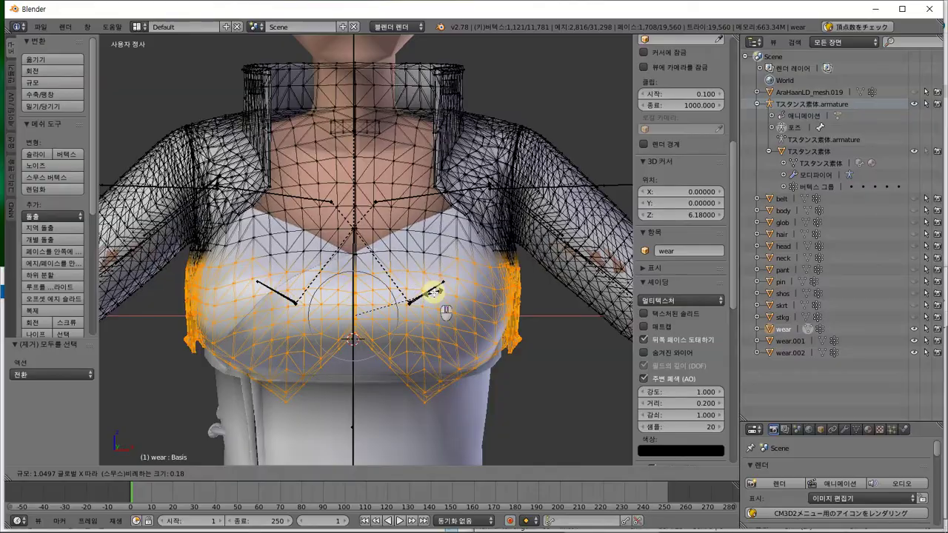
left_click(433, 292)
Step: Replace the selection with the jacket vertices behind both armpits where the body pokes through, and grow it
middle_click_drag(451, 291, 226, 323)
scroll(181, 287, "up", 3)
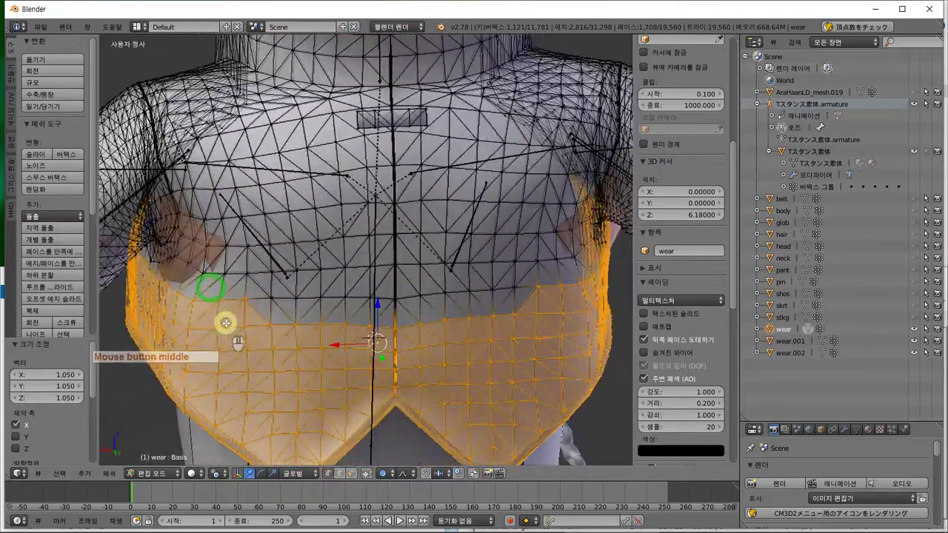
key("KP_3")
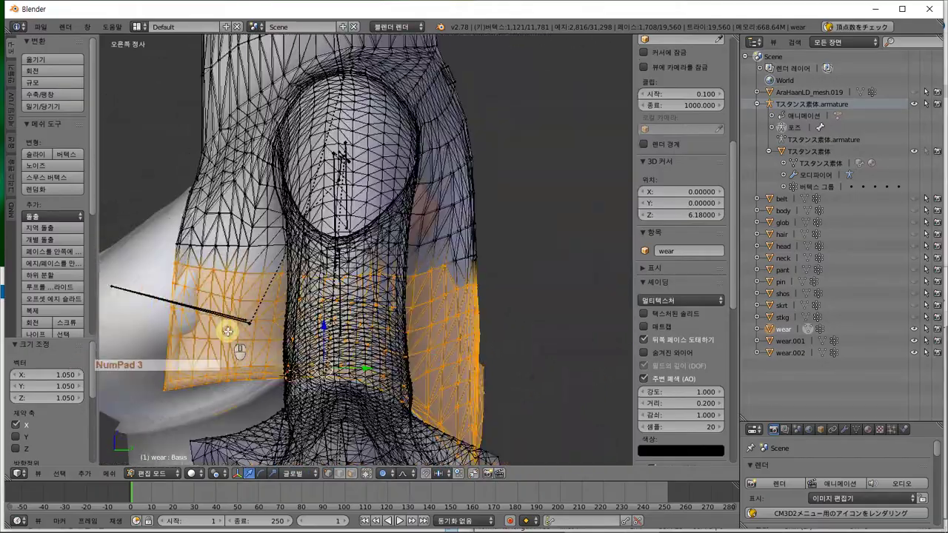
key("a")
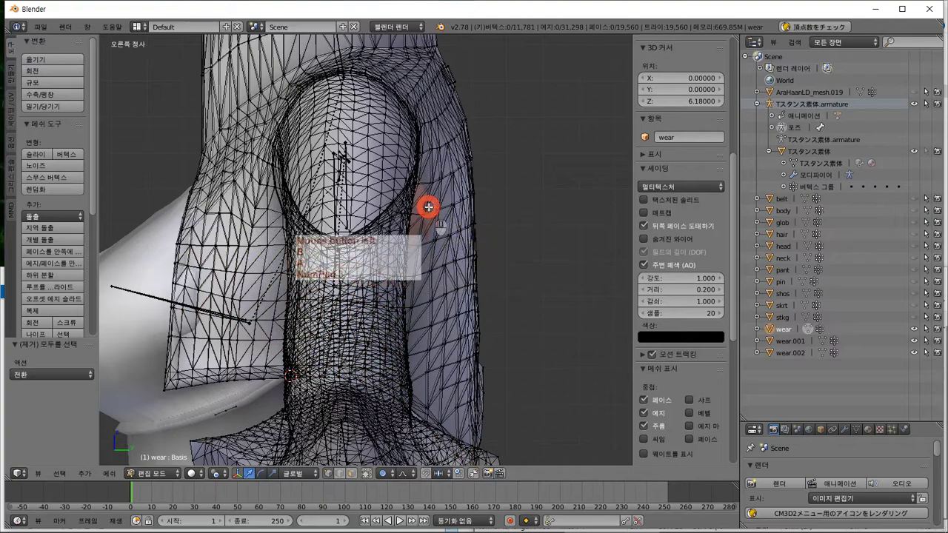
left_click_drag(415, 218, 422, 214)
middle_click_drag(419, 249, 358, 250)
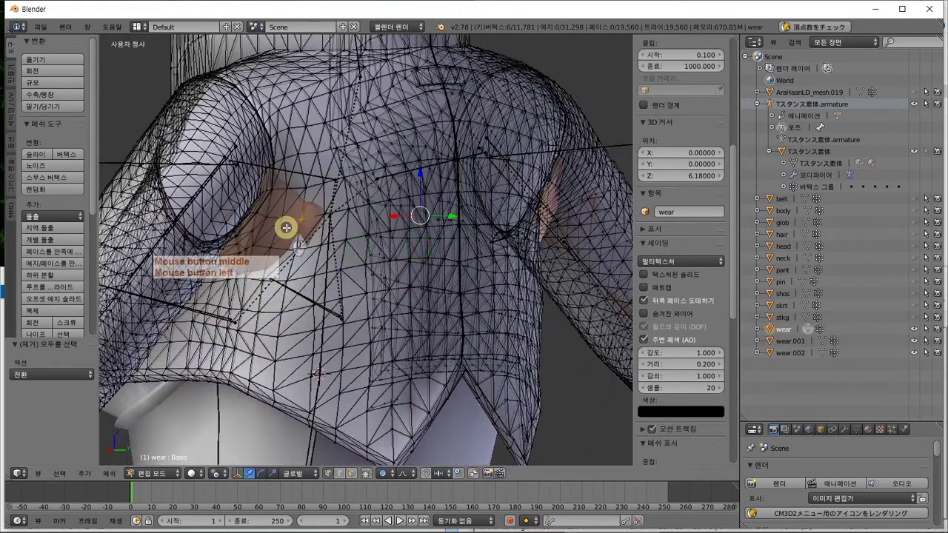
key("KP_1")
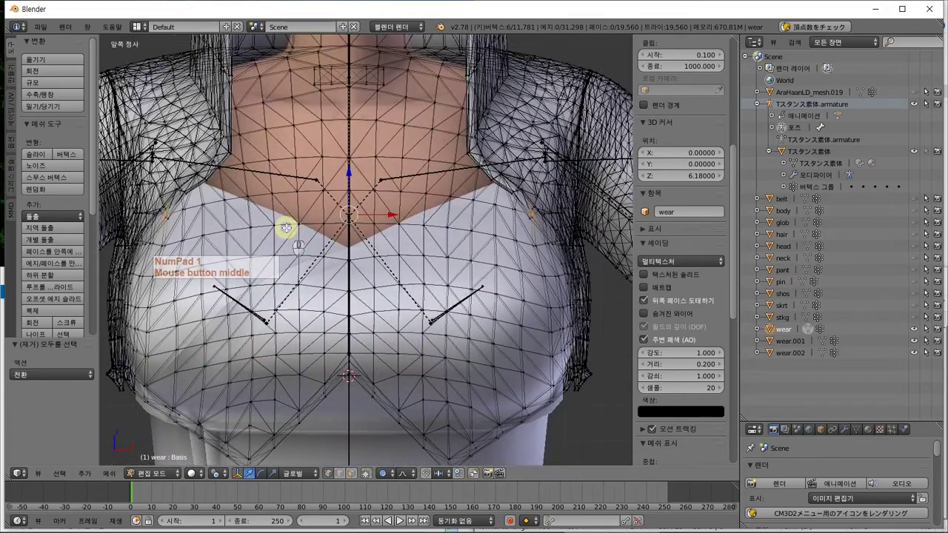
key("KP_3")
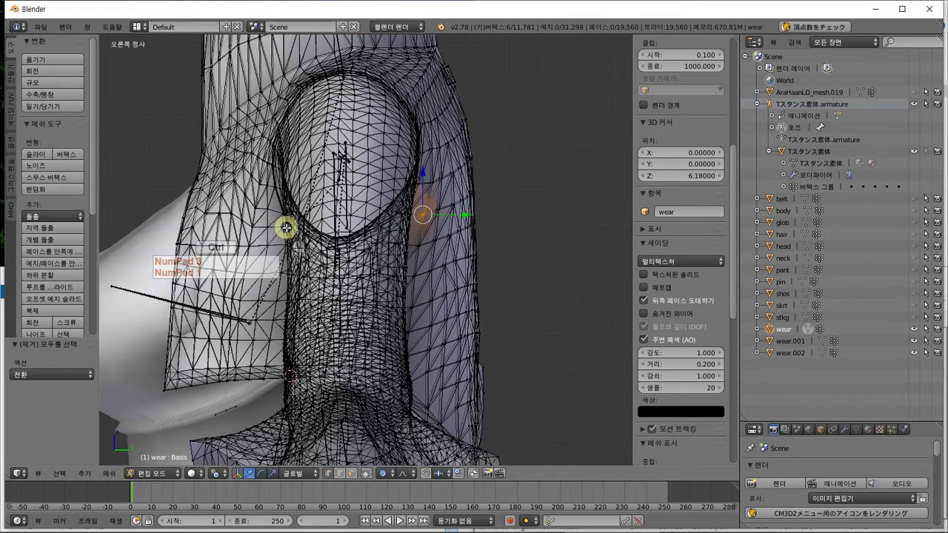
key("ctrl+KP_Add")
Step: Scale the selected armpit areas along the global X axis by about 1.1 with proportional editing, and clear the selection
middle_click_drag(290, 229, 201, 225)
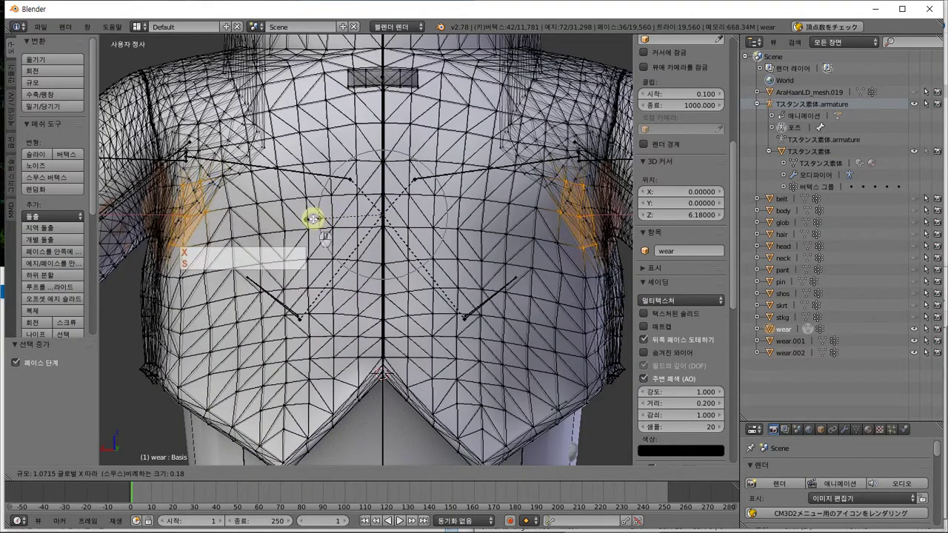
left_click(312, 219)
middle_click_drag(311, 219, 351, 220)
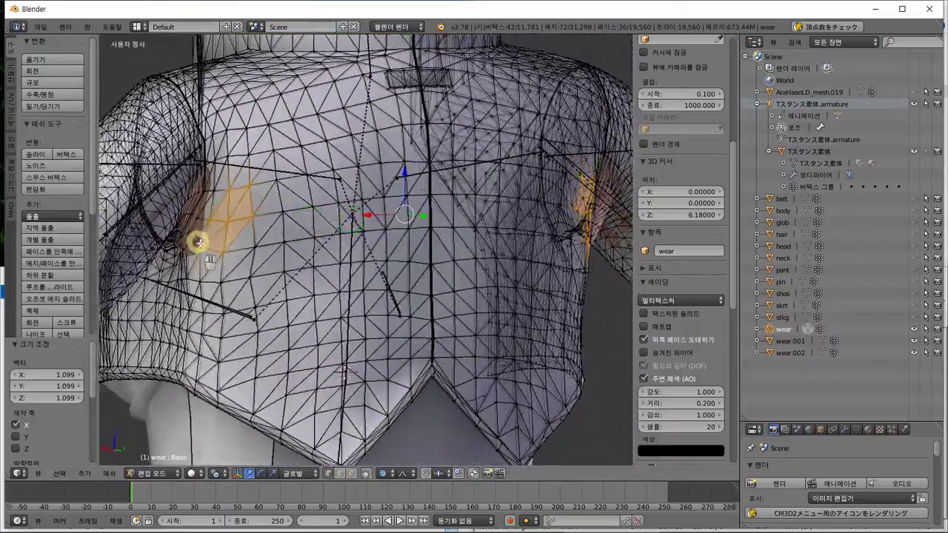
key("a")
Step: Examine the jacket from front, side and back, looking closely for skin showing through near the armpit
middle_click_drag(191, 244, 380, 249)
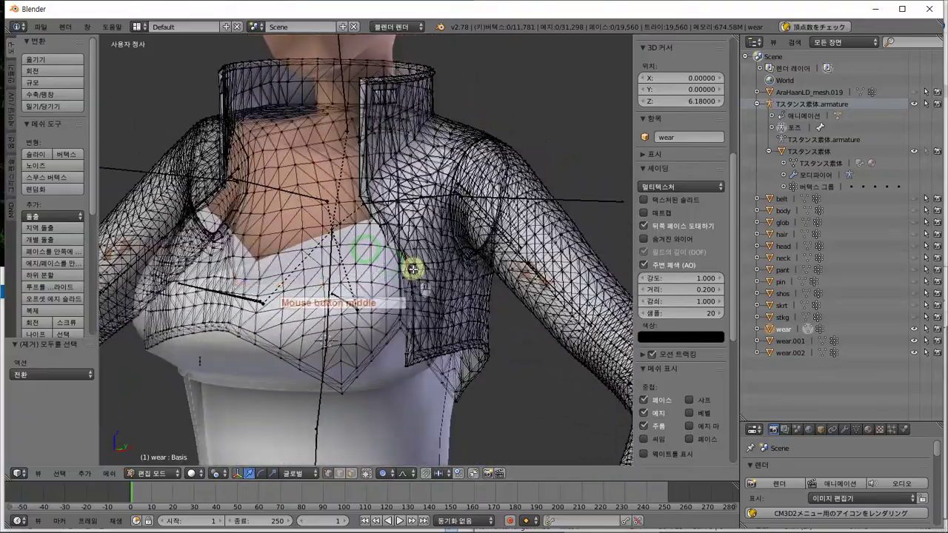
middle_click_drag(413, 269, 415, 197, "shift")
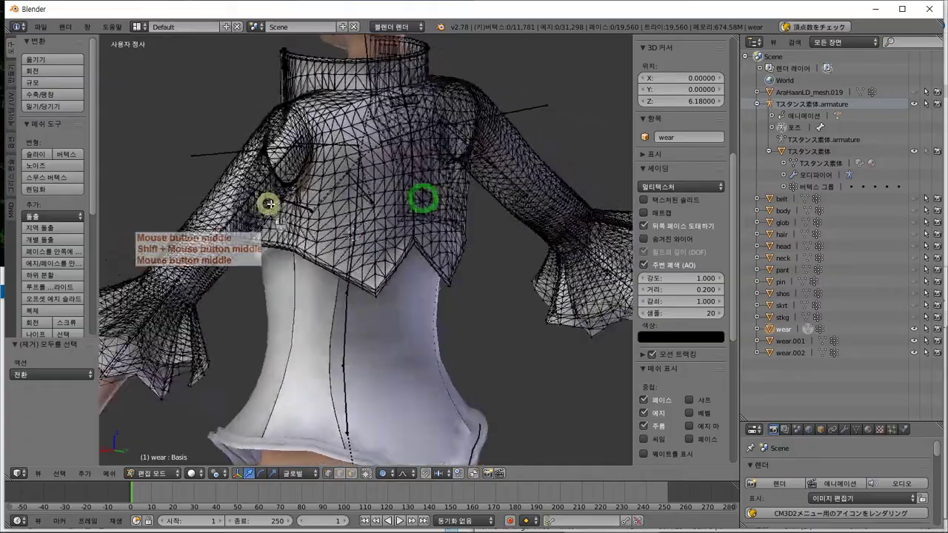
middle_click_drag(364, 207, 233, 199)
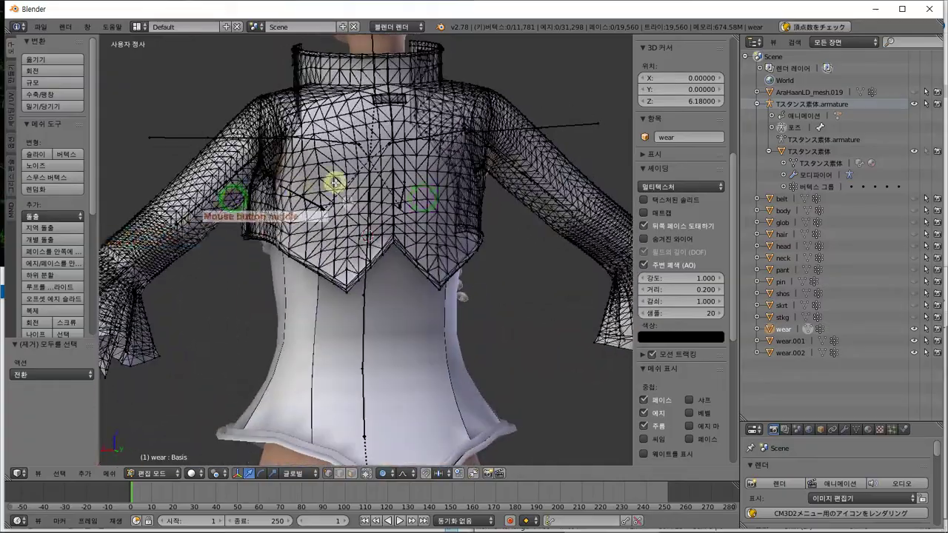
scroll(334, 183, "up", 3)
scroll(286, 133, "up", 2)
middle_click_drag(286, 132, 360, 302, "shift")
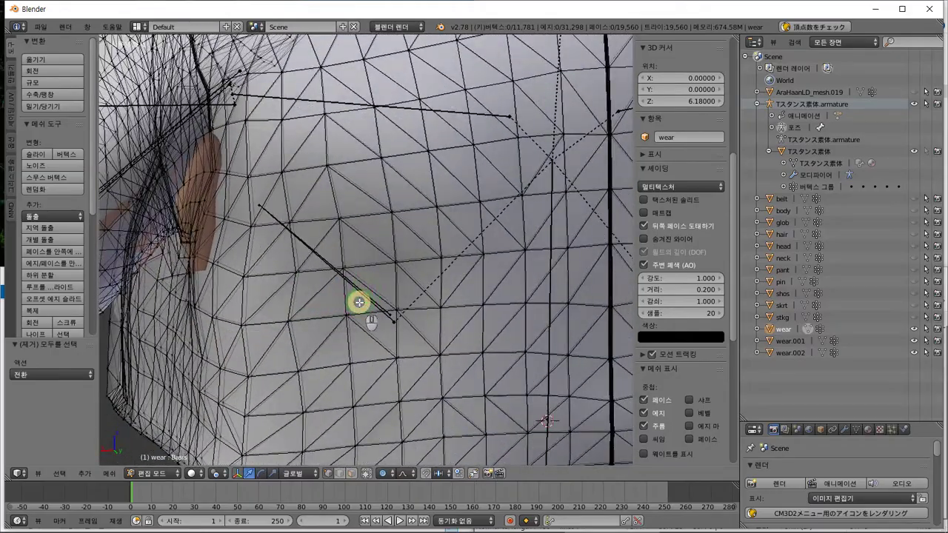
scroll(359, 302, "down", 5)
middle_click_drag(360, 301, 554, 301)
Step: Leave the jacket's mesh editing, hide the jacket and open wear.001 for mesh editing
key("Tab")
left_click(914, 329)
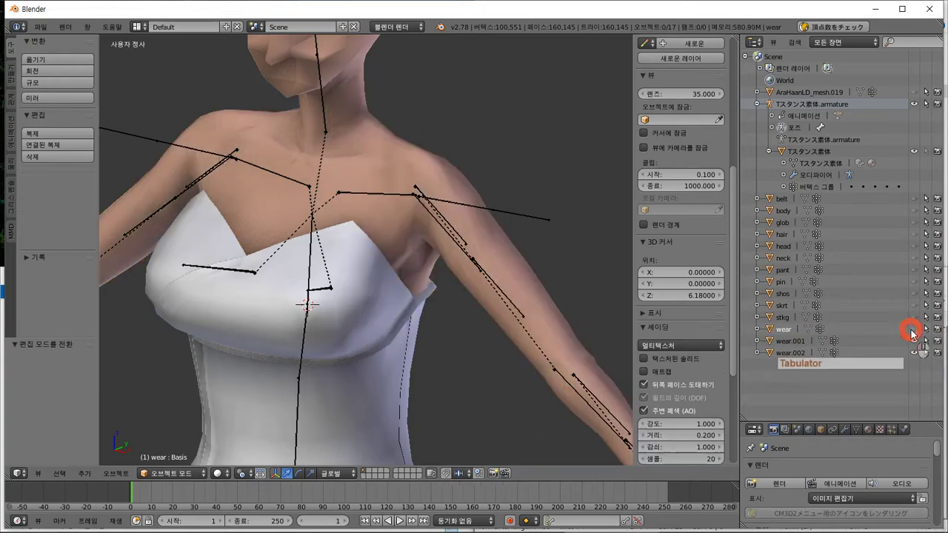
middle_click_drag(388, 300, 277, 297)
right_click(297, 296)
key("Tab")
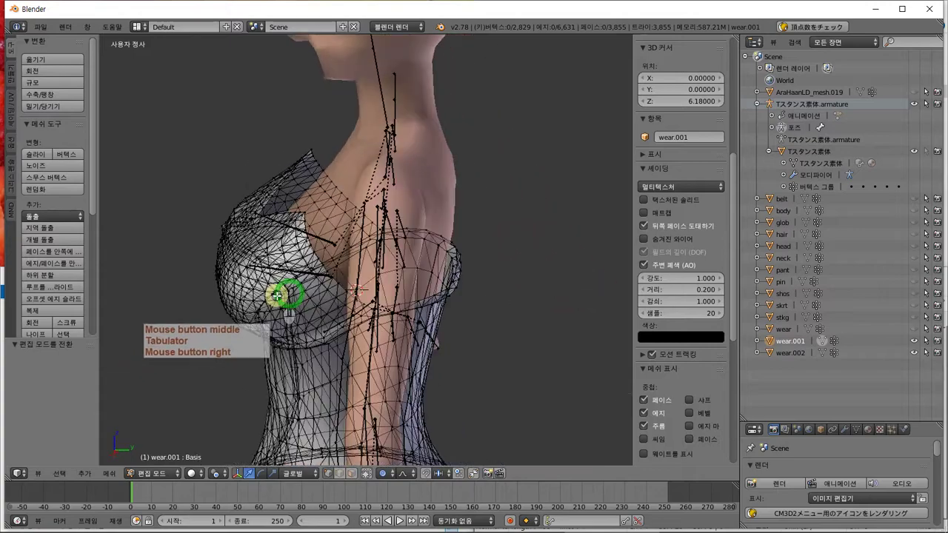
Step: Switch to Notepad++ and add the line "아놔 저넘의 가슴" to the note
key("alt+Tab")
key("alt+Tab")
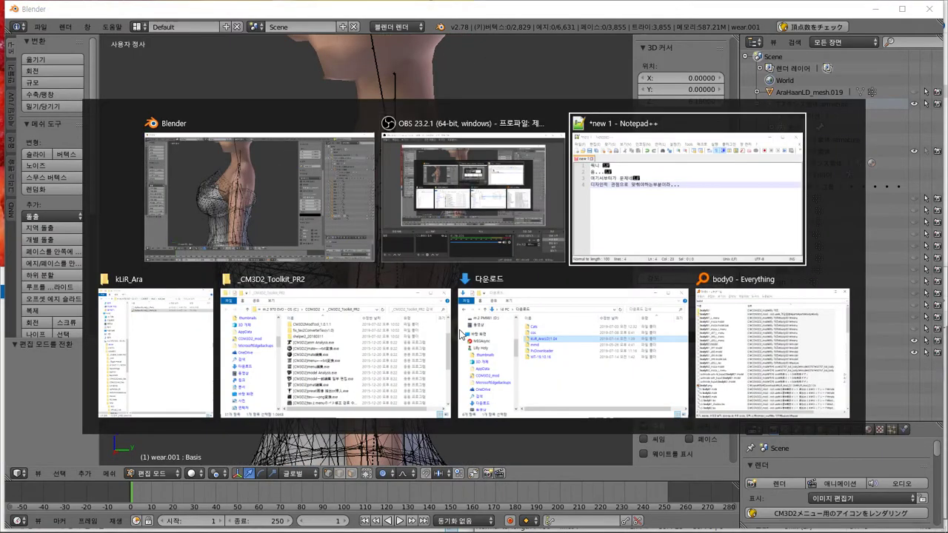
left_click(777, 423)
key("Return")
type("아놔 ")
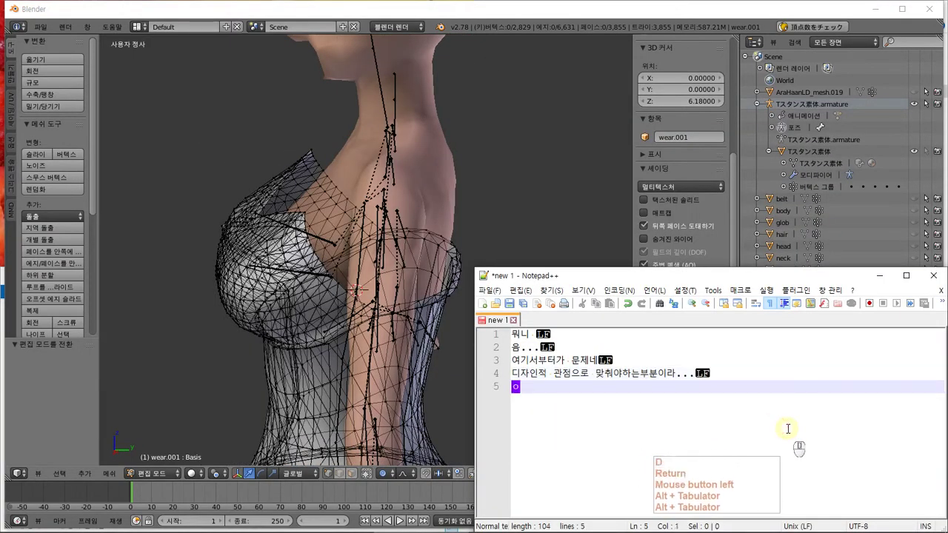
type("저넘의 가슴")
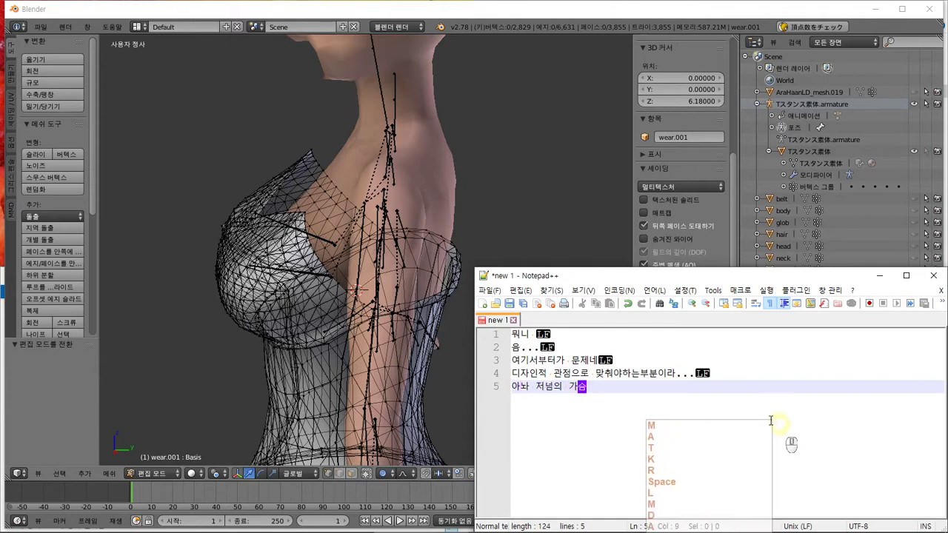
Step: Return to Blender, view wear.001 against the full body and toggle the selectability of the Tスタンス素体 body mesh
left_click(454, 192)
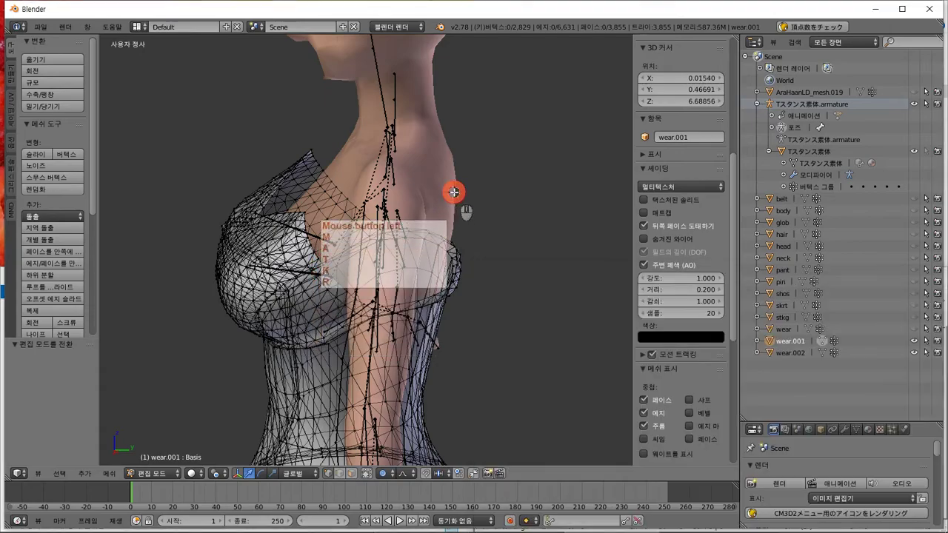
middle_click_drag(454, 192, 396, 188)
scroll(474, 188, "down", 3)
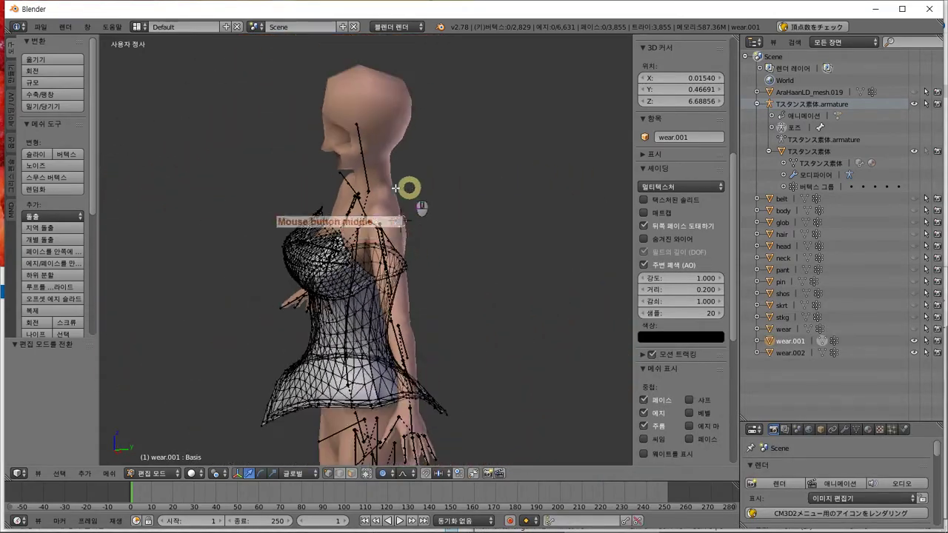
right_click(385, 205)
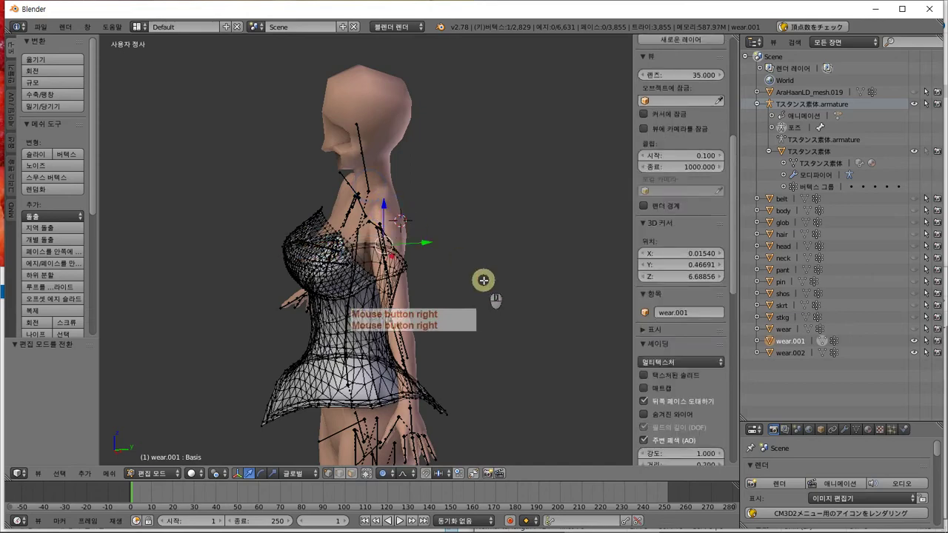
middle_click_drag(482, 280, 529, 274)
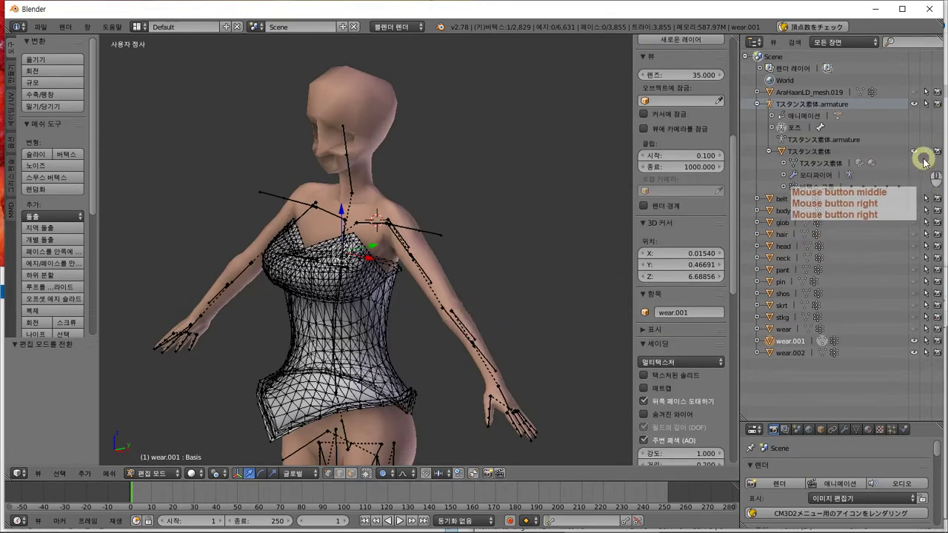
middle_click(925, 152)
left_click(432, 183)
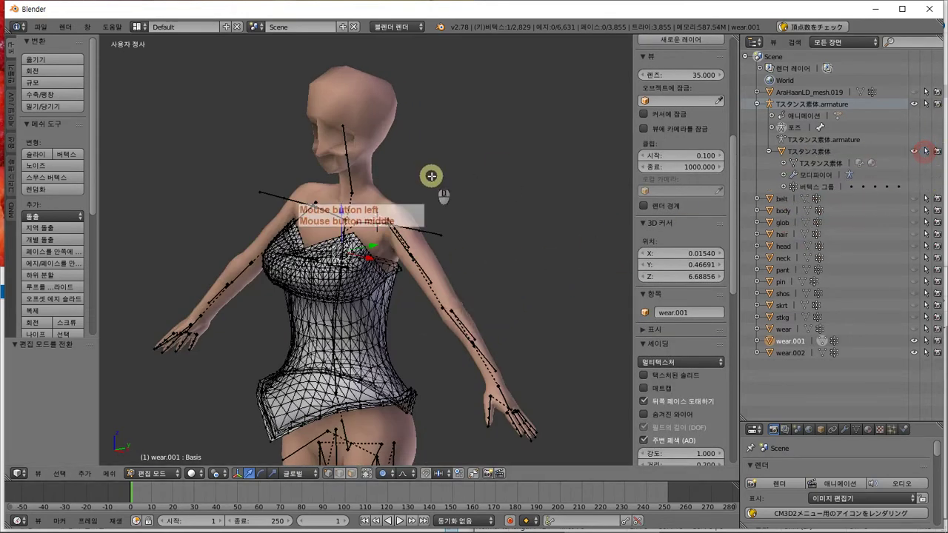
Step: Leave wear.001's mesh editing, select the Tスタンス素体 body mesh and show its object settings in an enlarged properties area
scroll(415, 245, "up", 2)
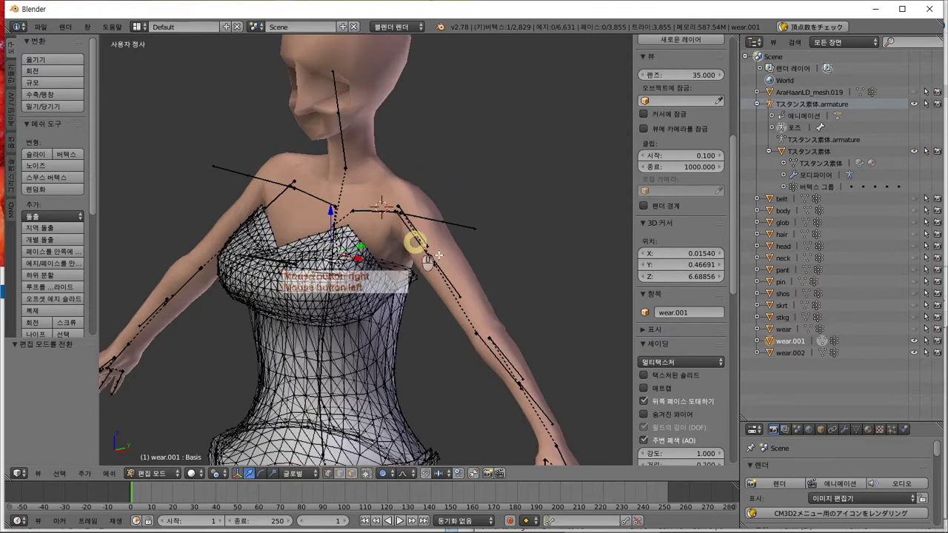
key("Tab")
right_click(477, 283)
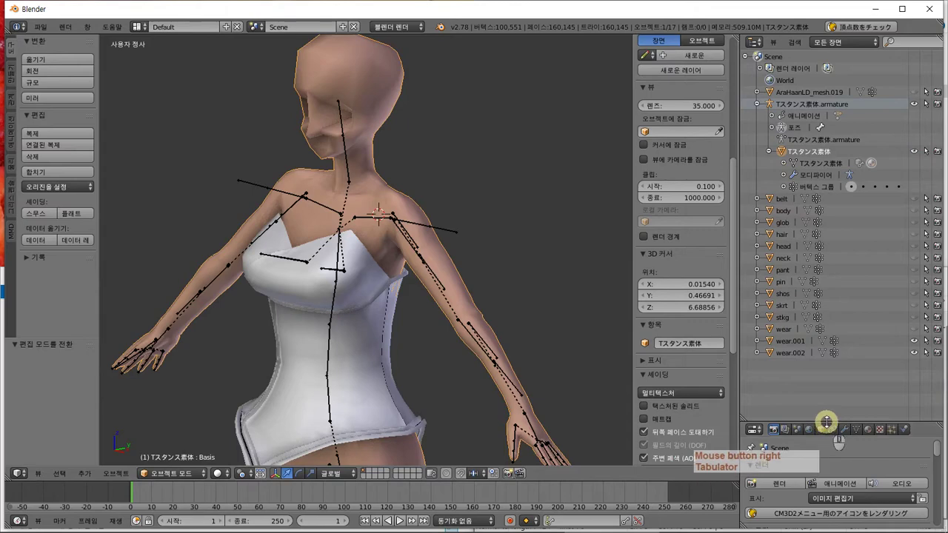
left_click_drag(826, 420, 837, 300)
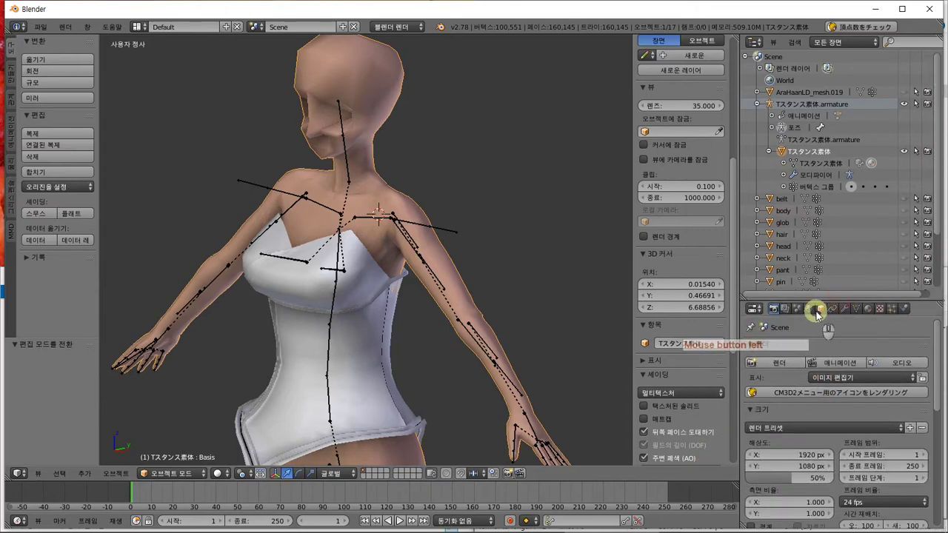
left_click(817, 315)
Step: Switch to Notepad++, add the line "뭔가 방법이 있을텐데" to the note and return to Blender
key("alt+Tab")
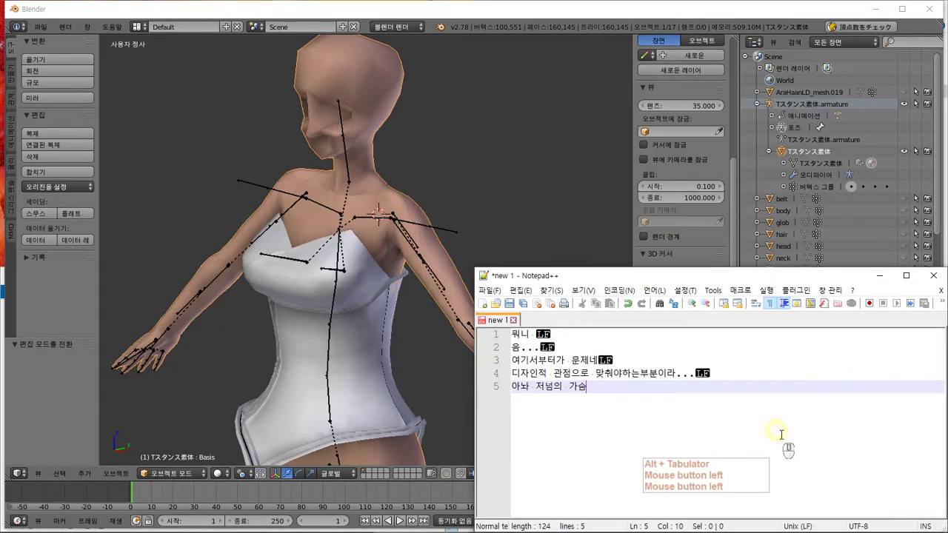
key("Return")
type("ㅁ")
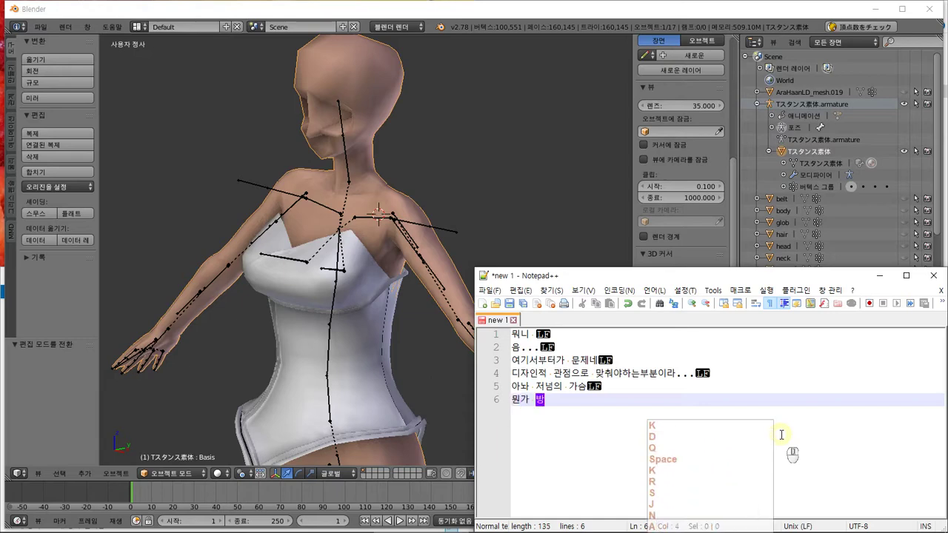
type("법ㅇ텐데")
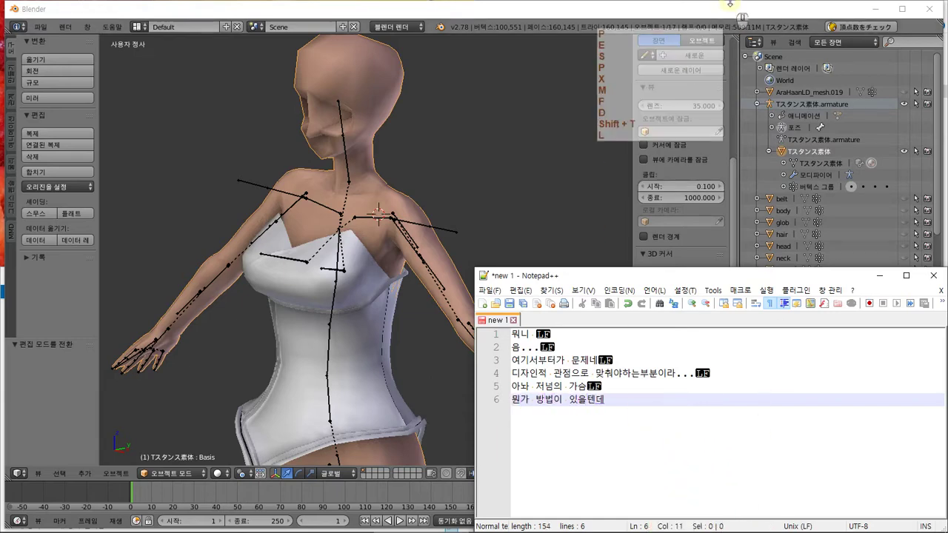
left_click(719, 10)
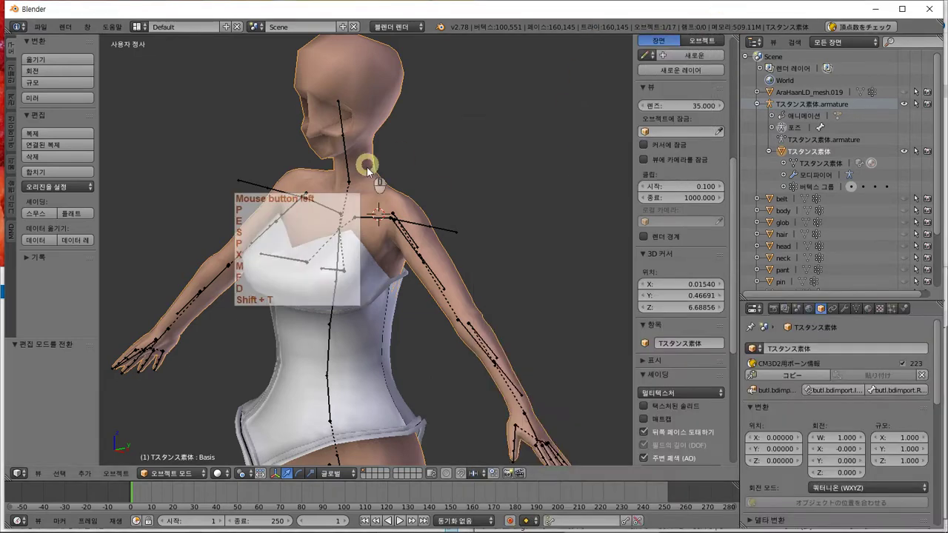
Step: Set the munel shape key of the Tスタンス素体 body mesh to 0.527 to enlarge the bust
mouse_move(370, 158)
middle_mouse_down()
mouse_move(347, 174)
mouse_move(355, 170)
middle_mouse_up()
scroll(398, 186, "up", 4)
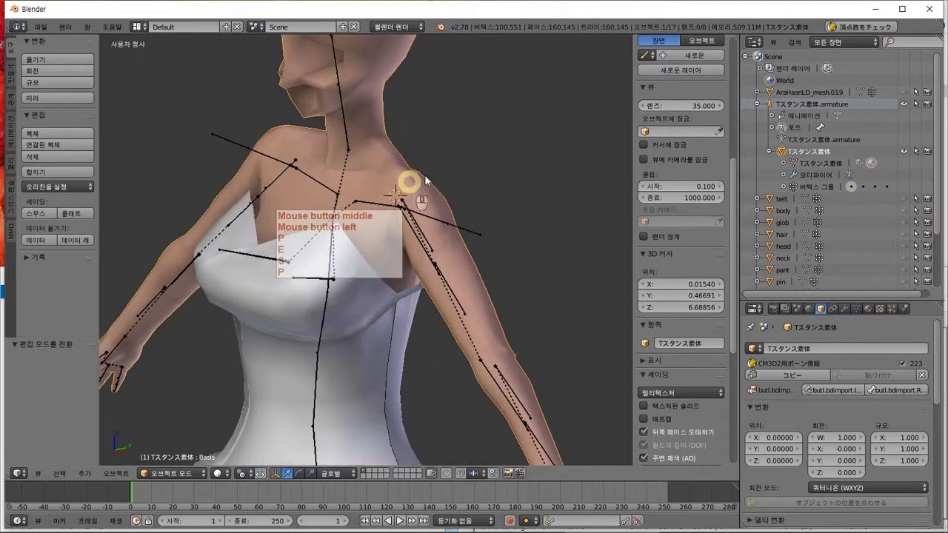
right_click(368, 296)
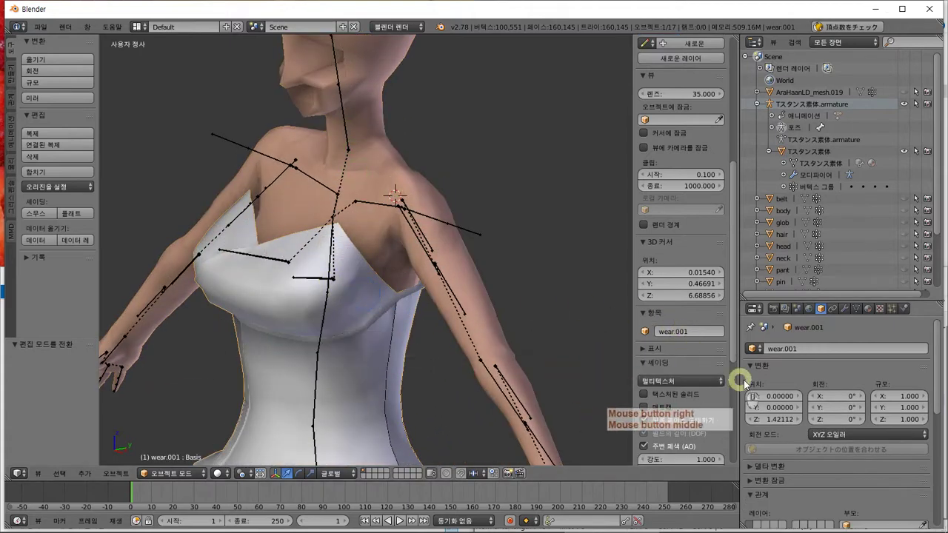
right_click(476, 299)
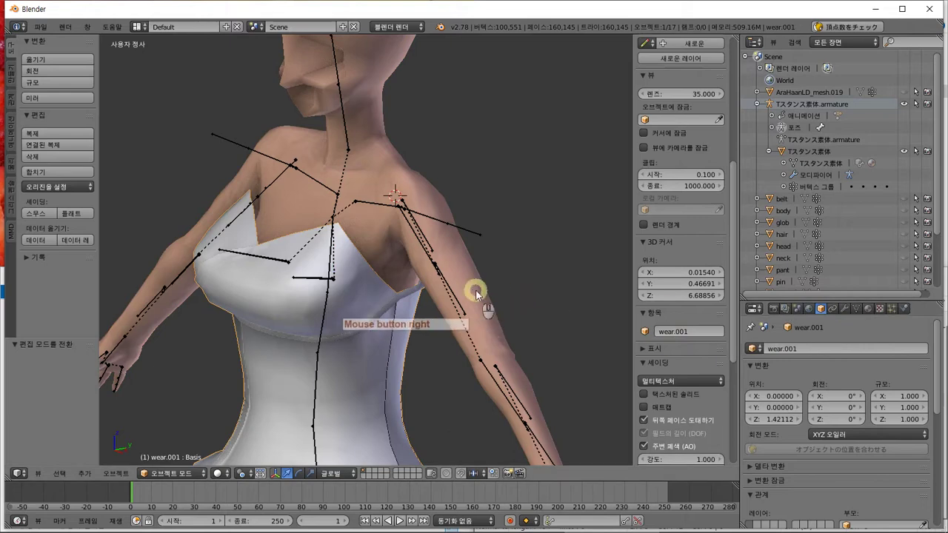
left_click(857, 309)
scroll(889, 403, "down", 5)
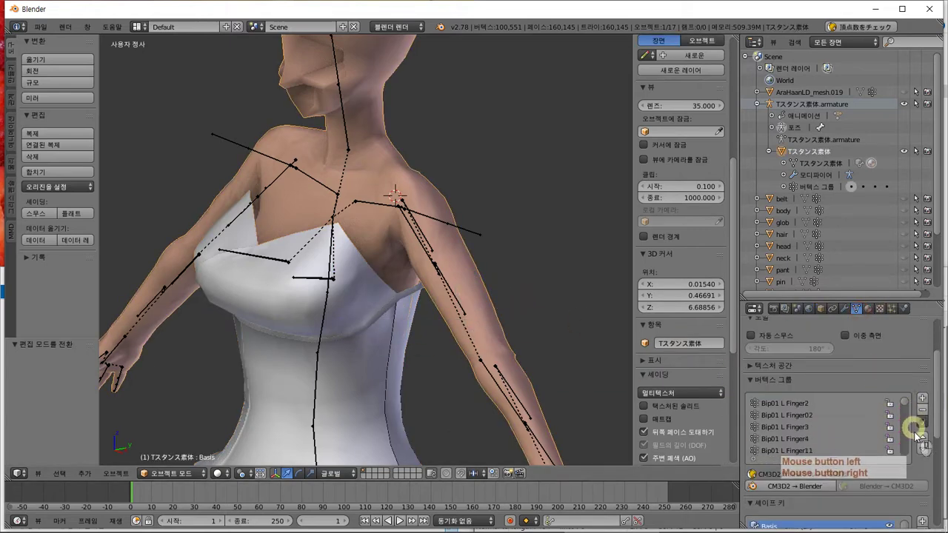
scroll(917, 438, "down", 4)
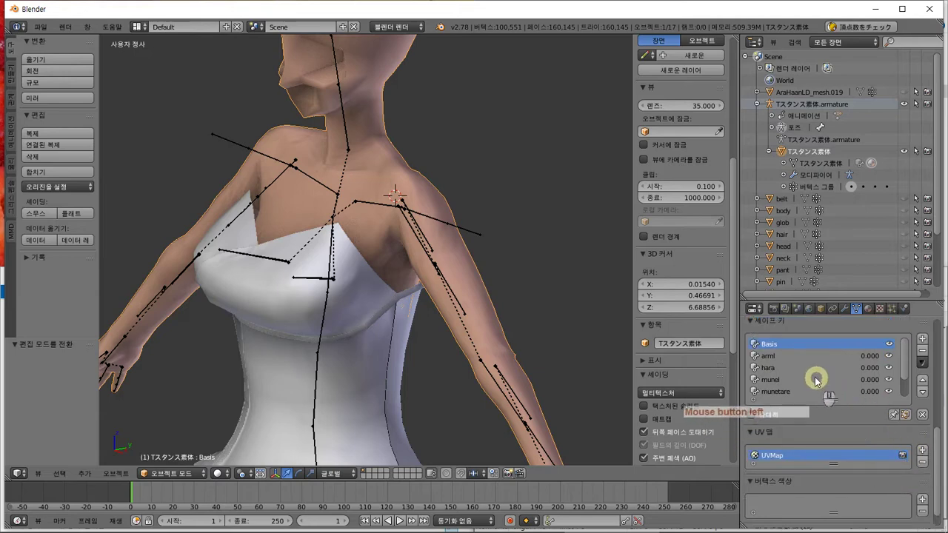
left_click(783, 380)
left_click_drag(773, 432, 868, 423)
middle_click_drag(201, 380, 180, 338)
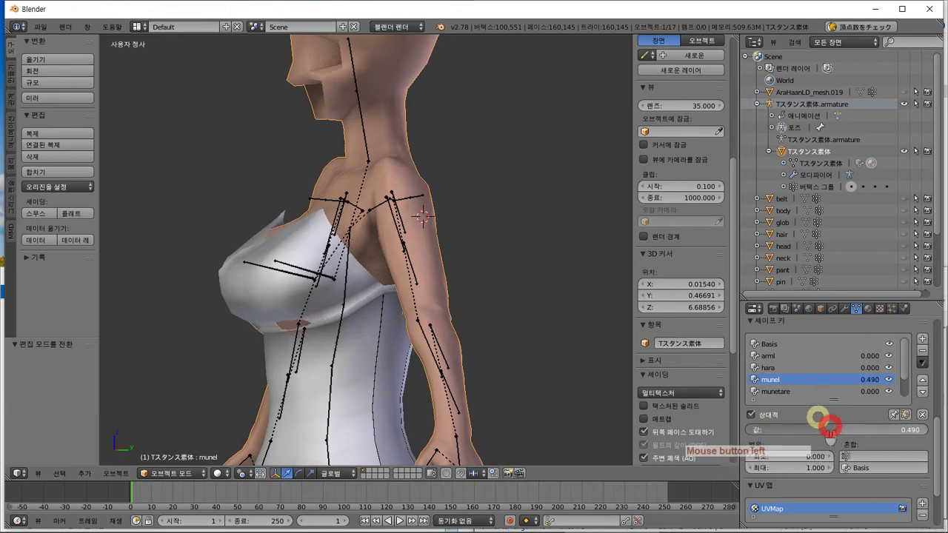
left_click_drag(829, 431, 844, 428)
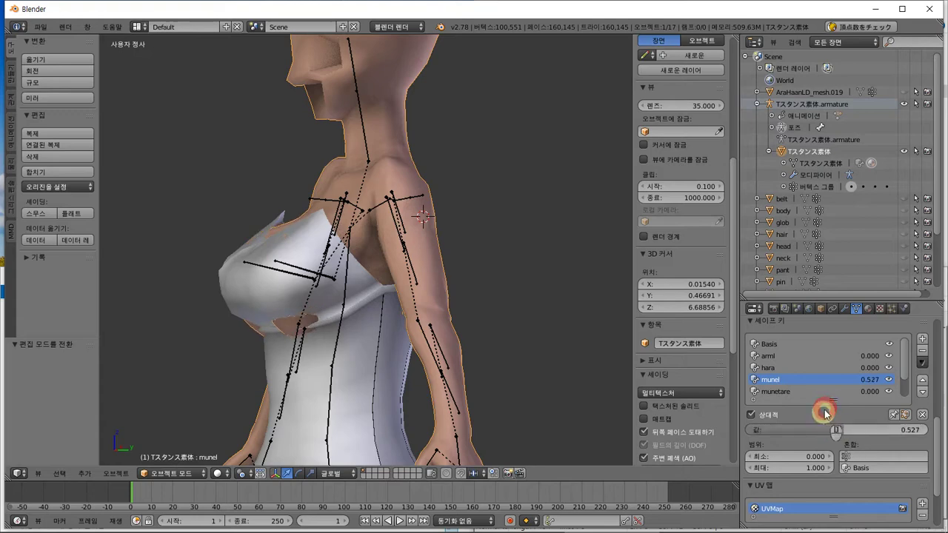
Step: Try making the munel shape key the base shape of the Tスタンス素体 body
left_click(923, 364)
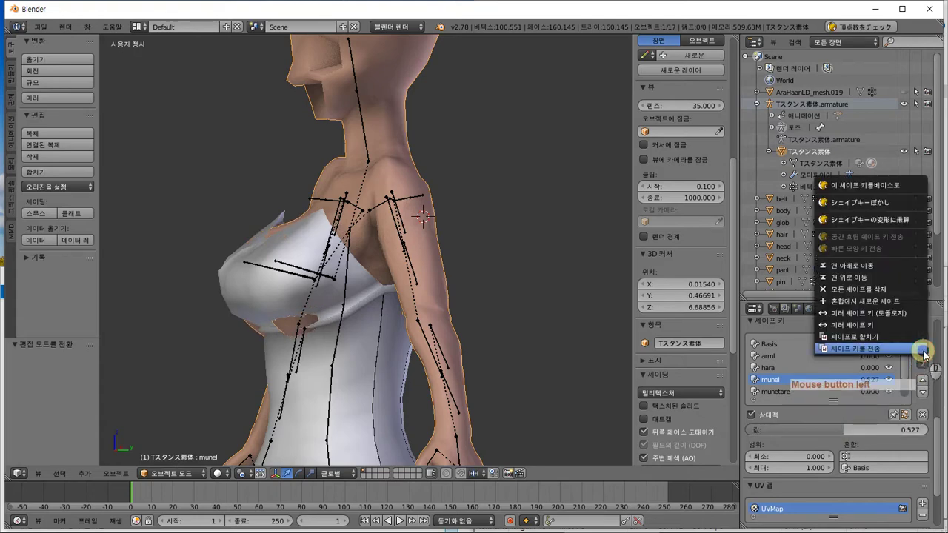
left_click(874, 183)
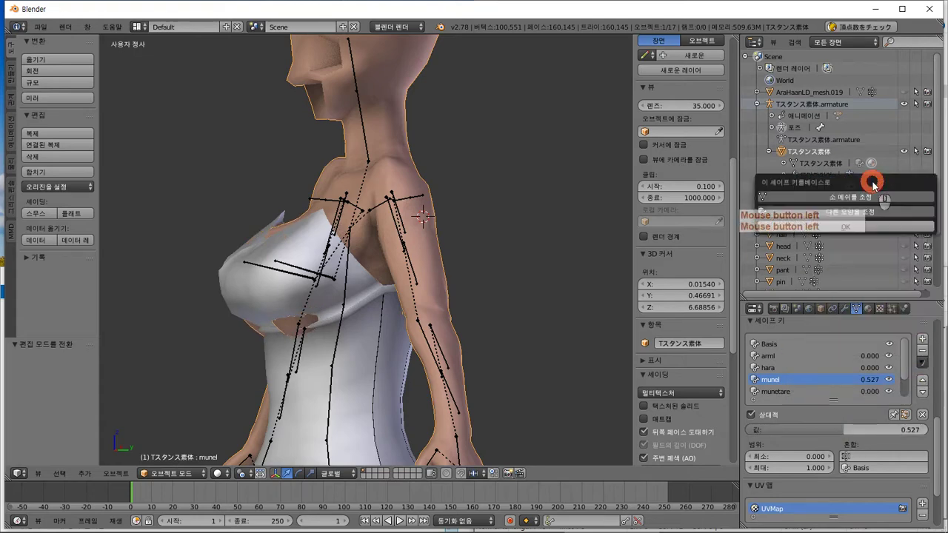
left_click(874, 235)
middle_click_drag(448, 343, 465, 353)
middle_click_drag(842, 392, 839, 370)
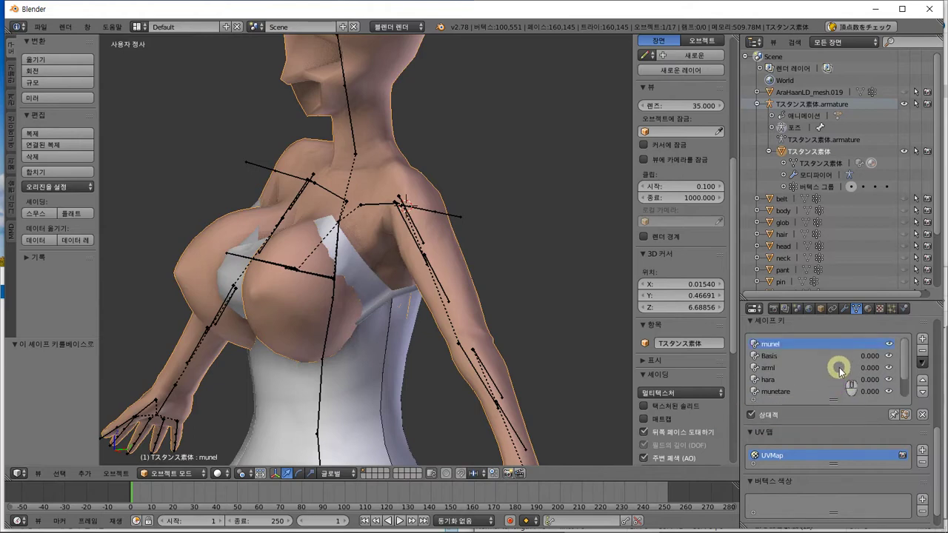
Step: Make the Basis shape key the body's base shape again
left_click(789, 356)
left_click(922, 362)
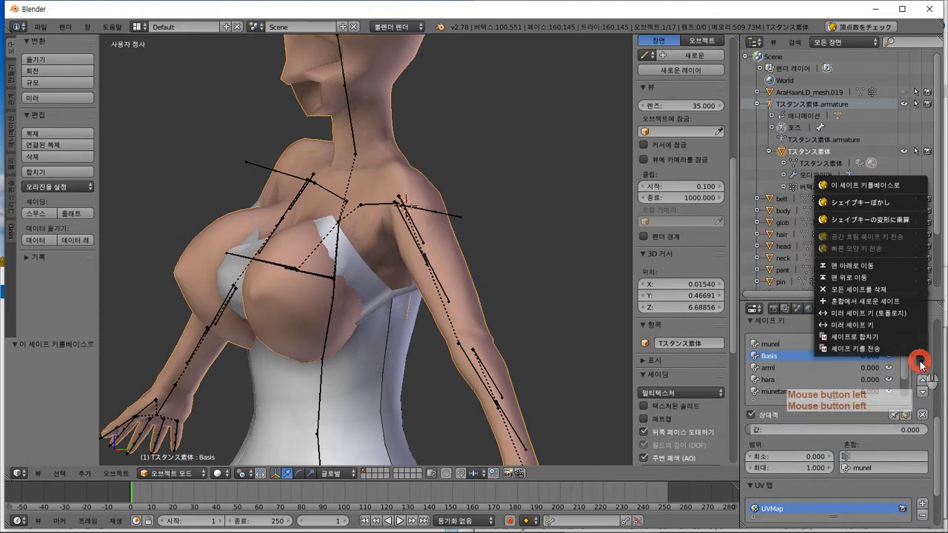
left_click(904, 186)
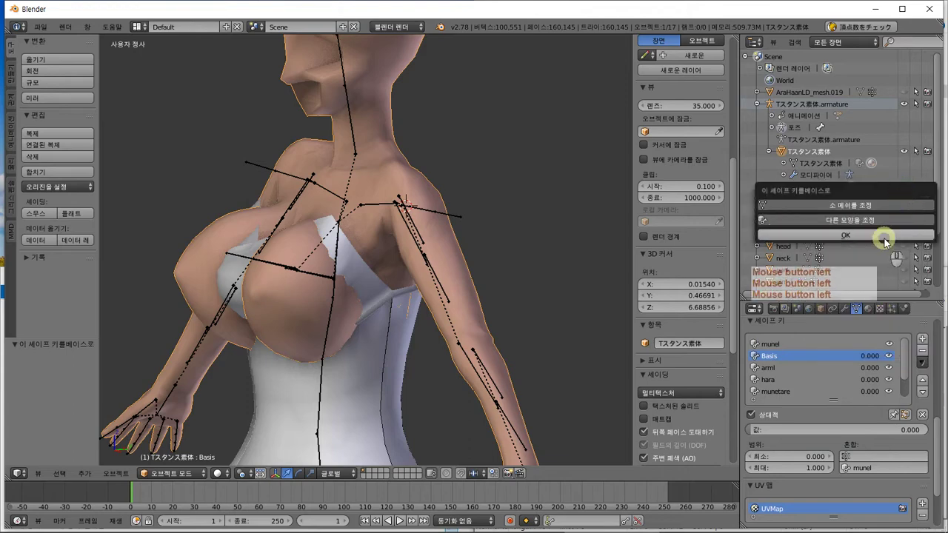
left_click(885, 243)
mouse_move(380, 317)
middle_mouse_down()
mouse_move(338, 338)
mouse_move(386, 326)
middle_mouse_up()
Step: Try to transfer the body's munel shape key with the Transfer Shape Key command
left_click(843, 356)
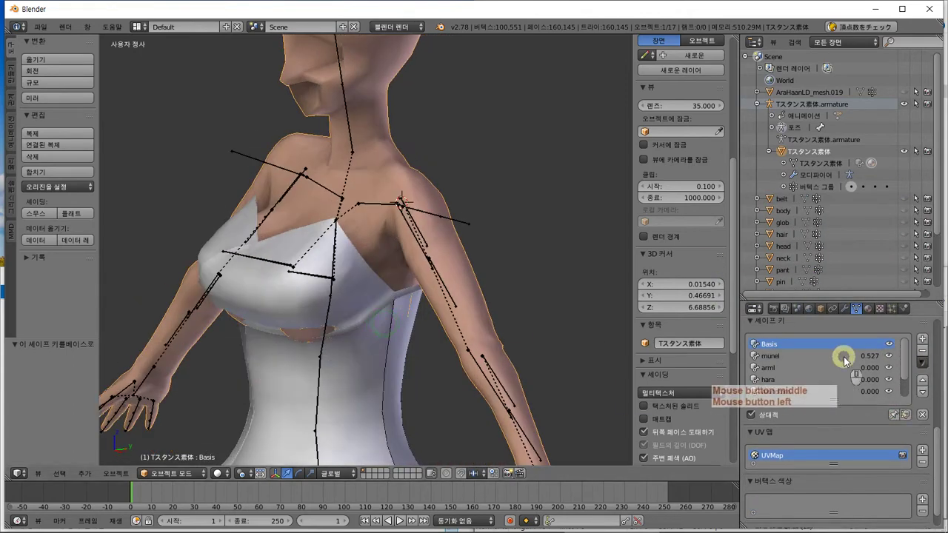
left_click(923, 363)
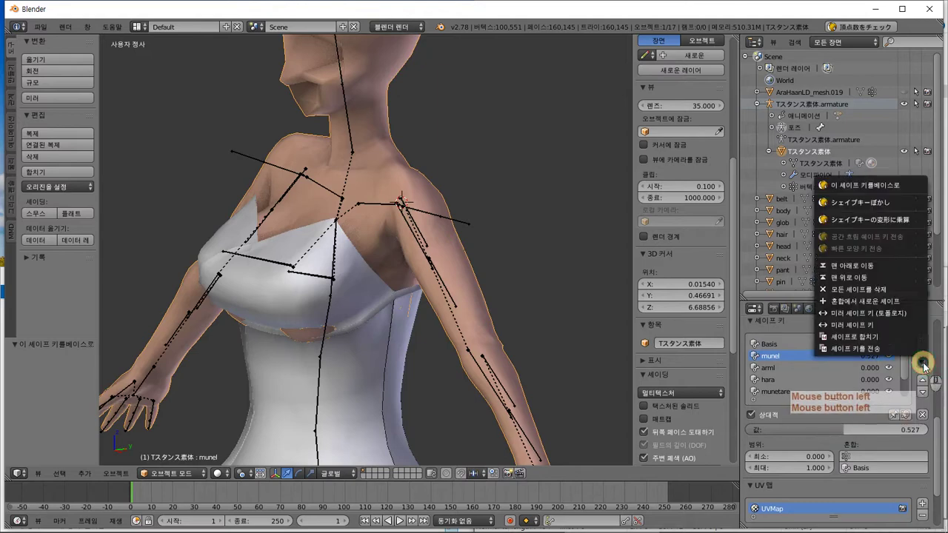
left_click(880, 349)
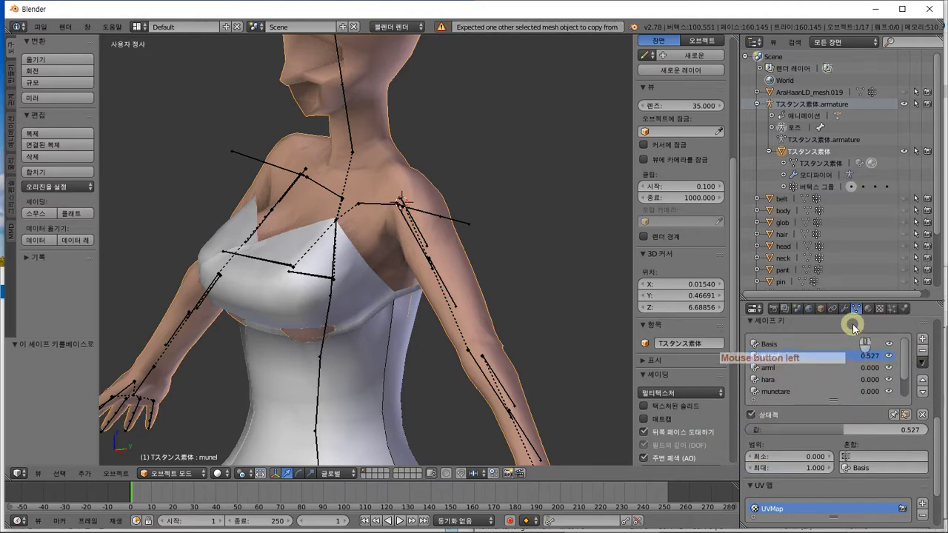
Step: Add a Mesh Deform modifier to wear.001 with Tスタンス素体 as its deforming object
left_click(820, 308)
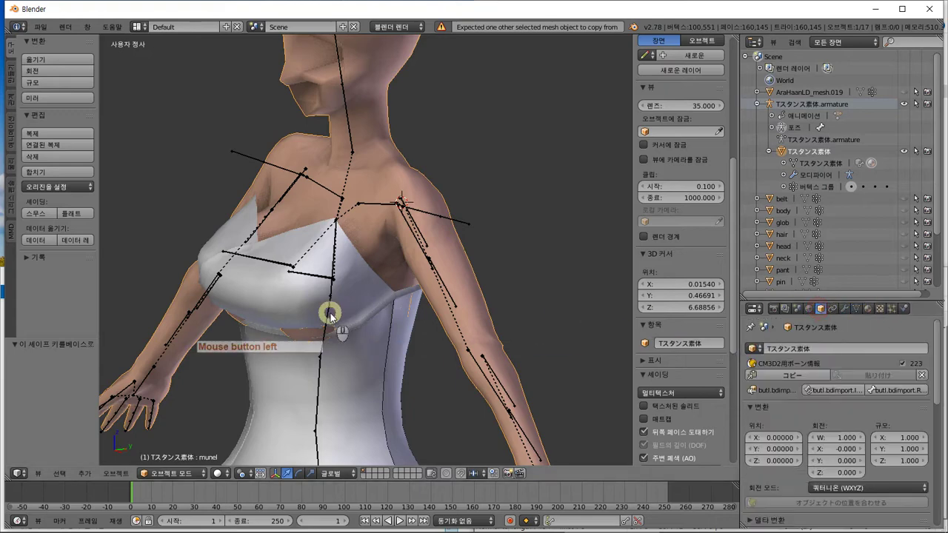
right_click(354, 303)
left_click(845, 308)
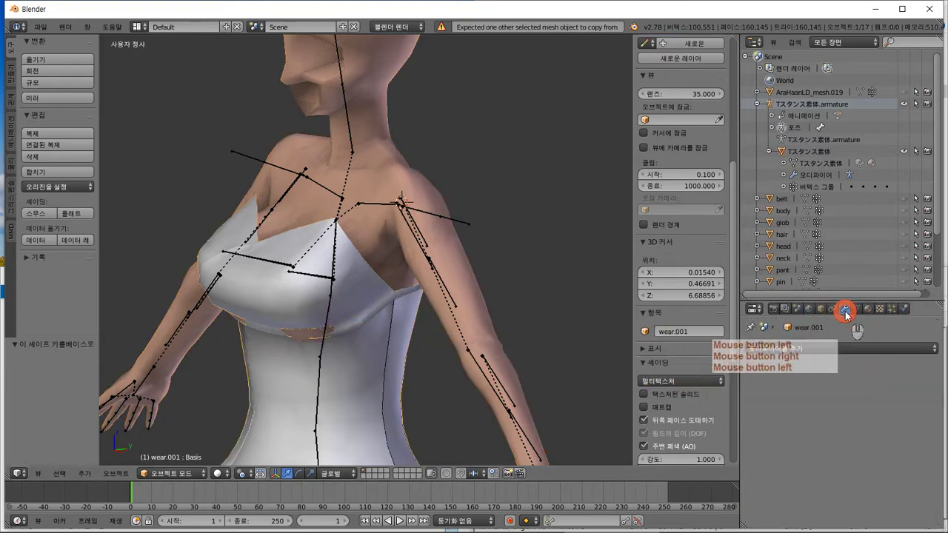
left_click(848, 346)
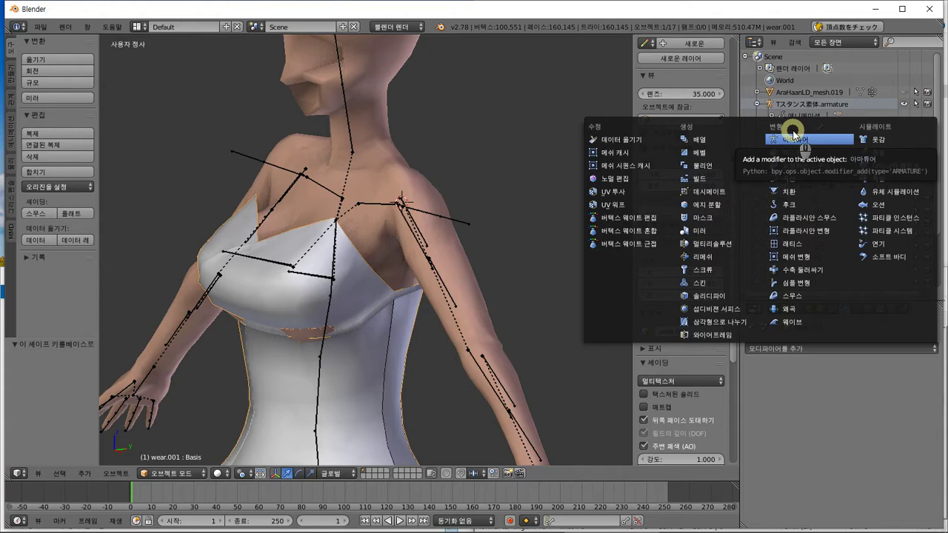
left_click(820, 261)
left_click(769, 419)
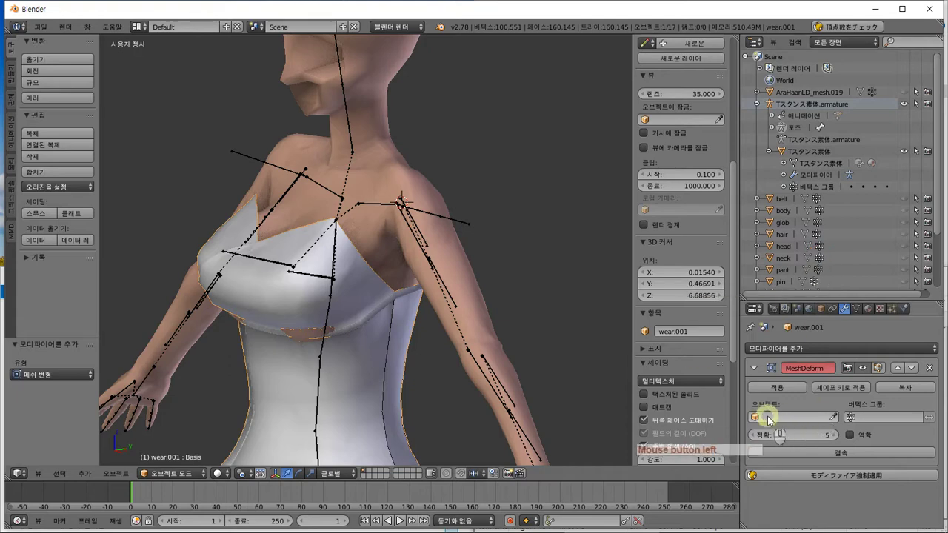
left_click(752, 417)
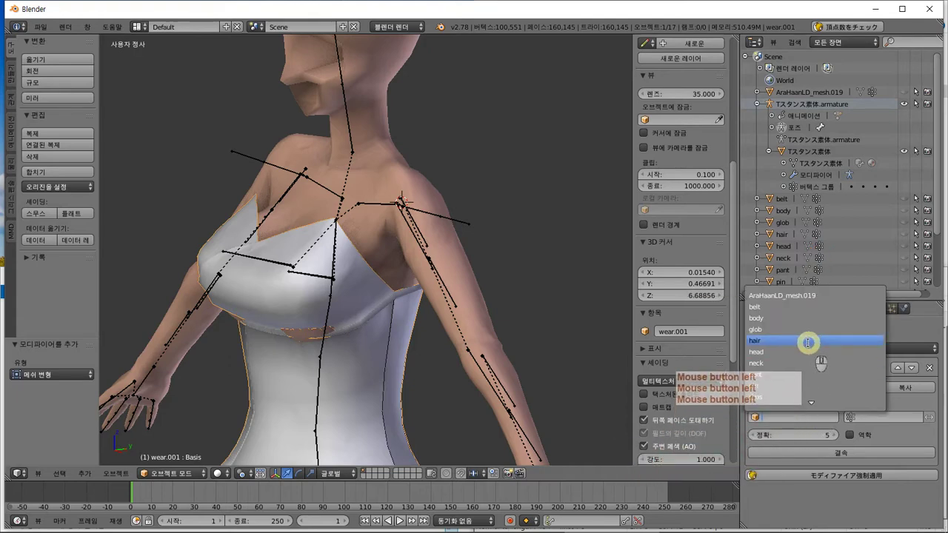
scroll(808, 342, "down", 5)
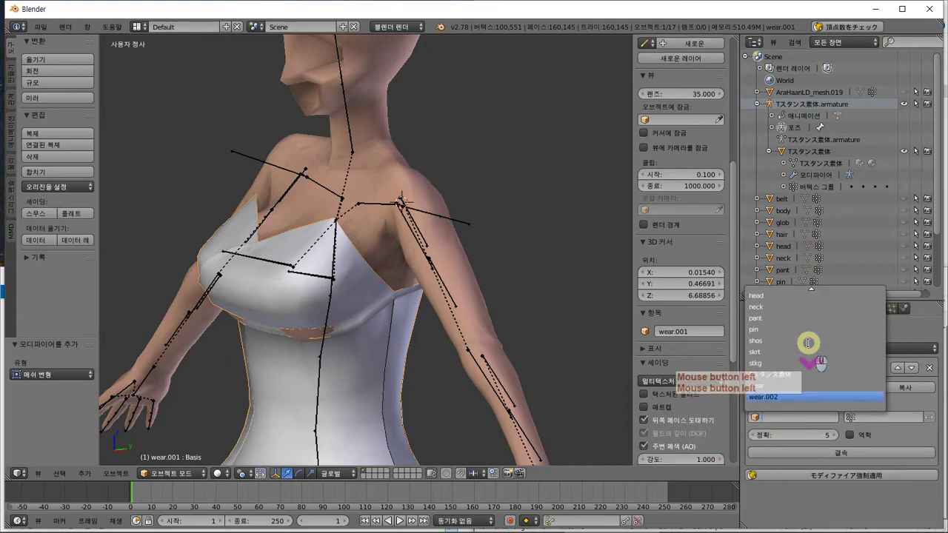
left_click(790, 373)
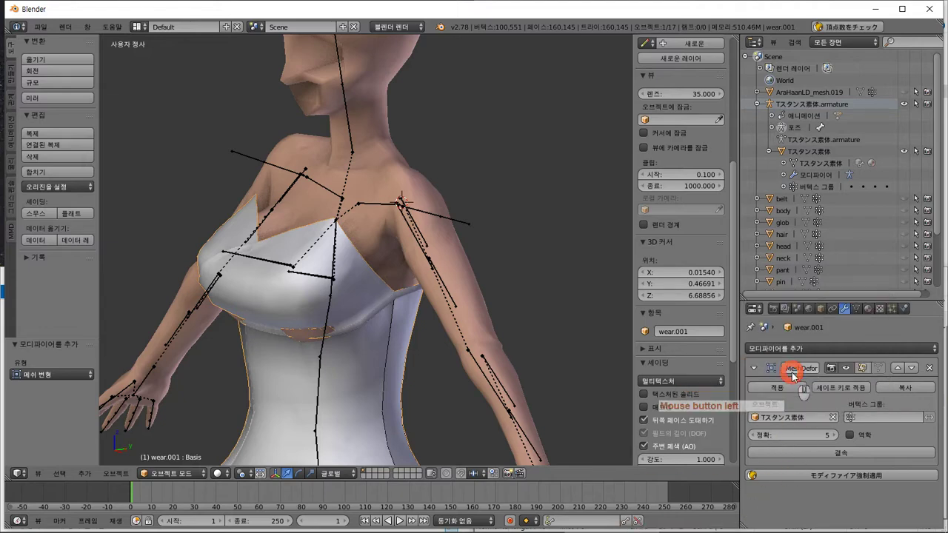
Step: Try binding wear.001's Mesh Deform modifier to the body without a vertex group, inspect the corset, and unbind it
left_click(855, 415)
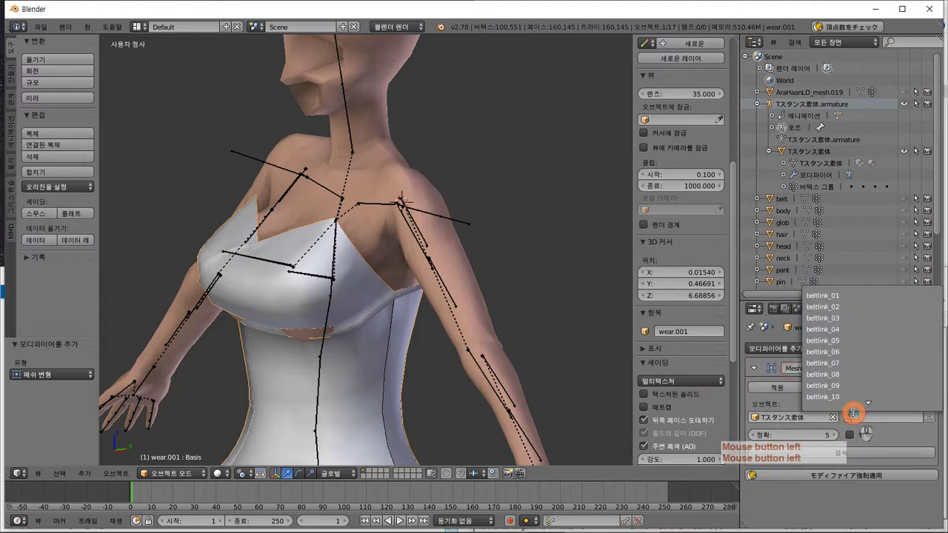
left_click(857, 438)
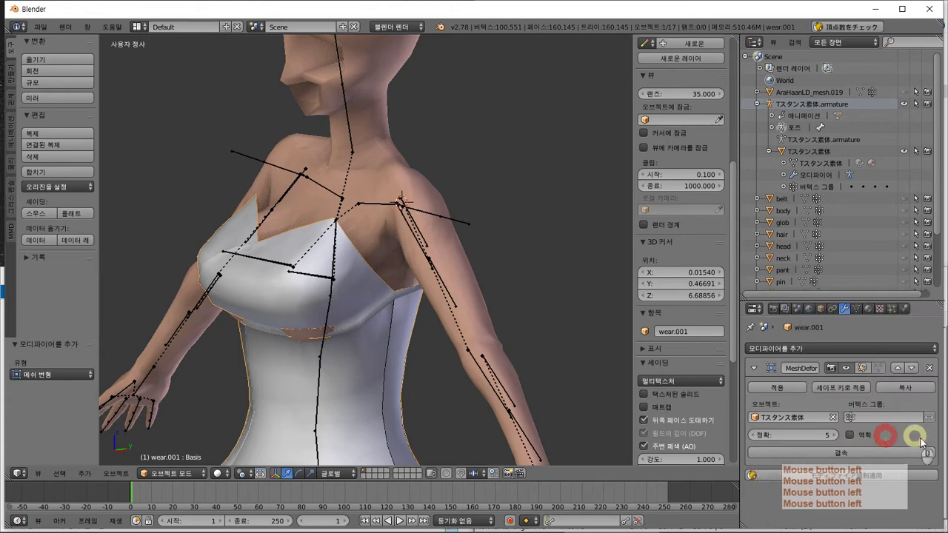
left_click(909, 452)
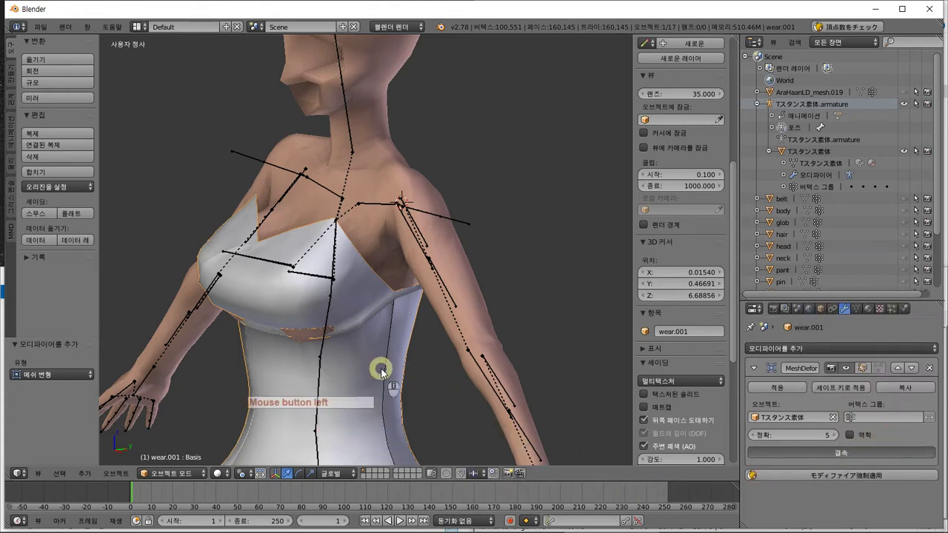
middle_click(315, 400)
middle_click(327, 343)
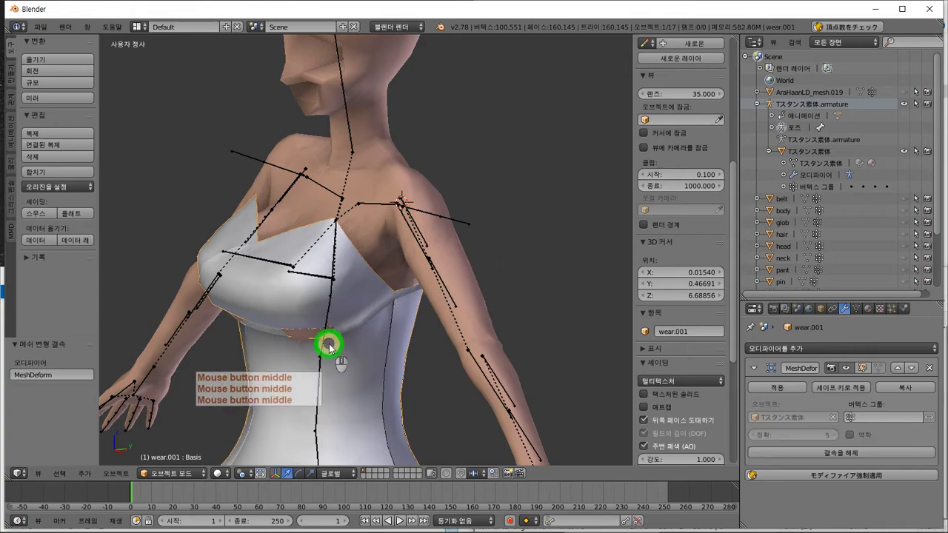
middle_click_drag(525, 117, 413, 205)
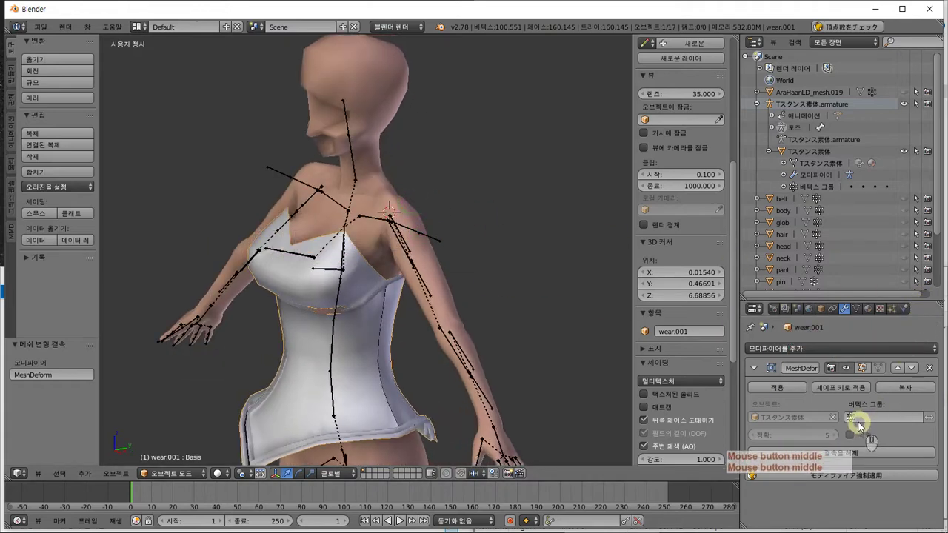
left_click(842, 453)
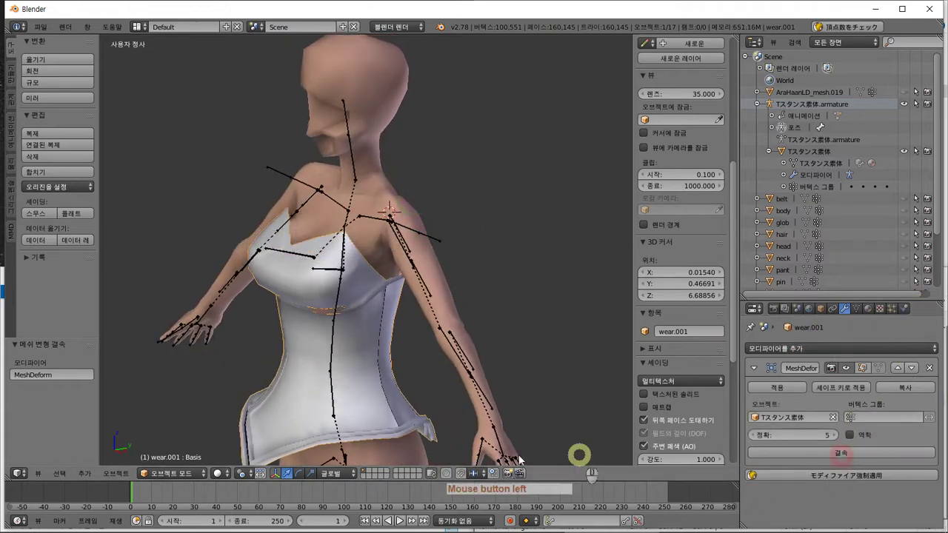
Step: Copy the modifier's name from wear.001 and search Google for MeshDeform in Chrome
left_click(848, 369)
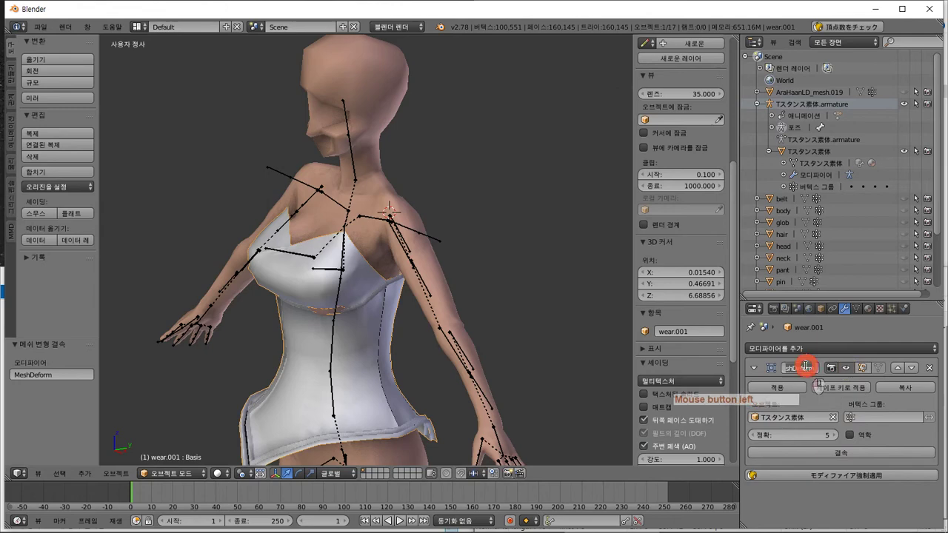
left_click(833, 406)
key("alt+Tab")
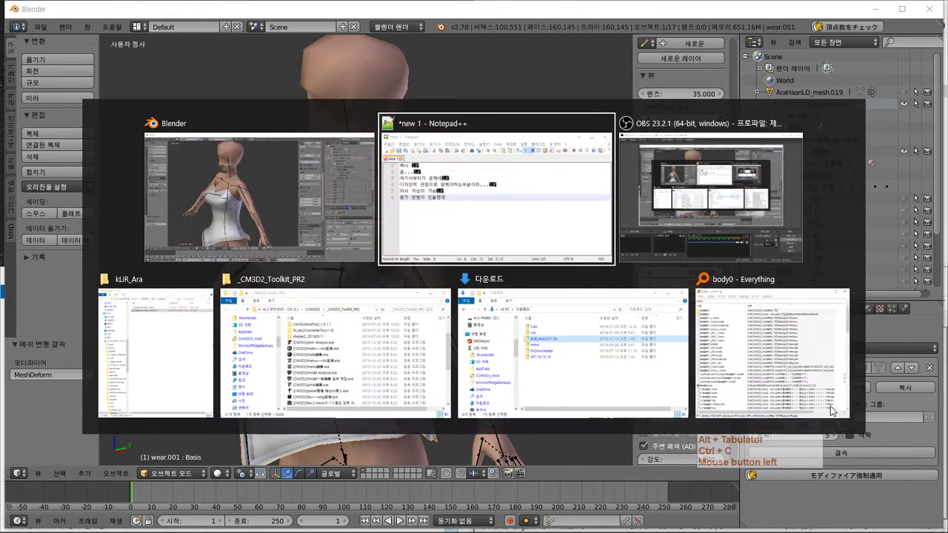
left_click(583, 360)
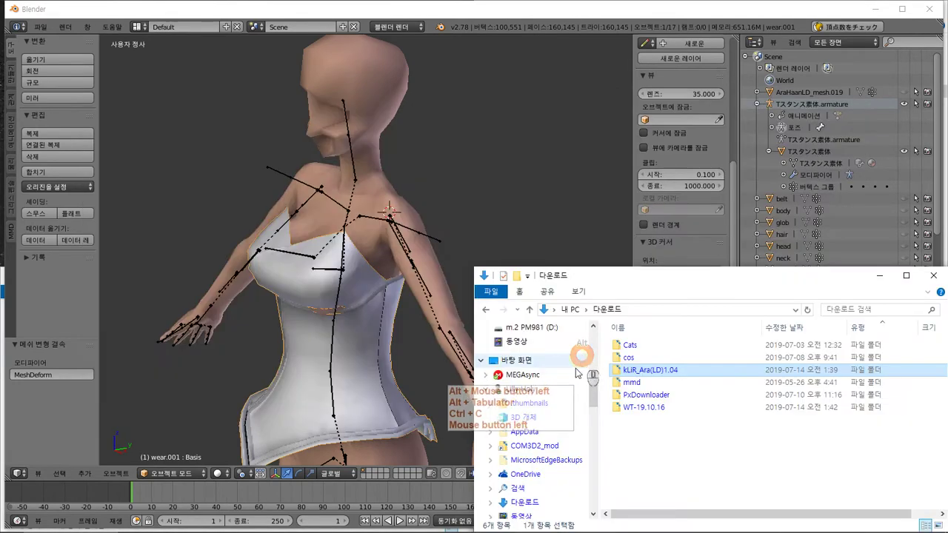
key("super")
left_click(364, 523)
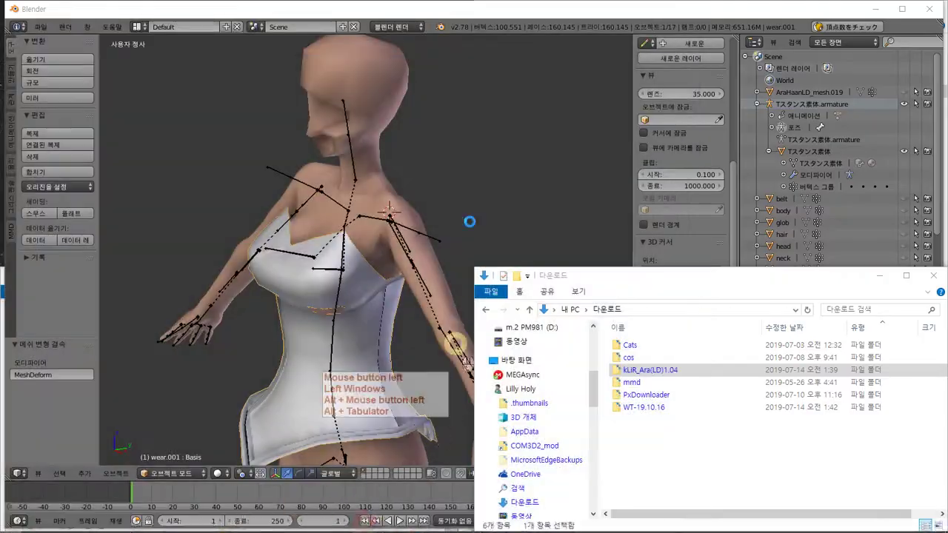
type("MeshDeform")
key("shift+Return")
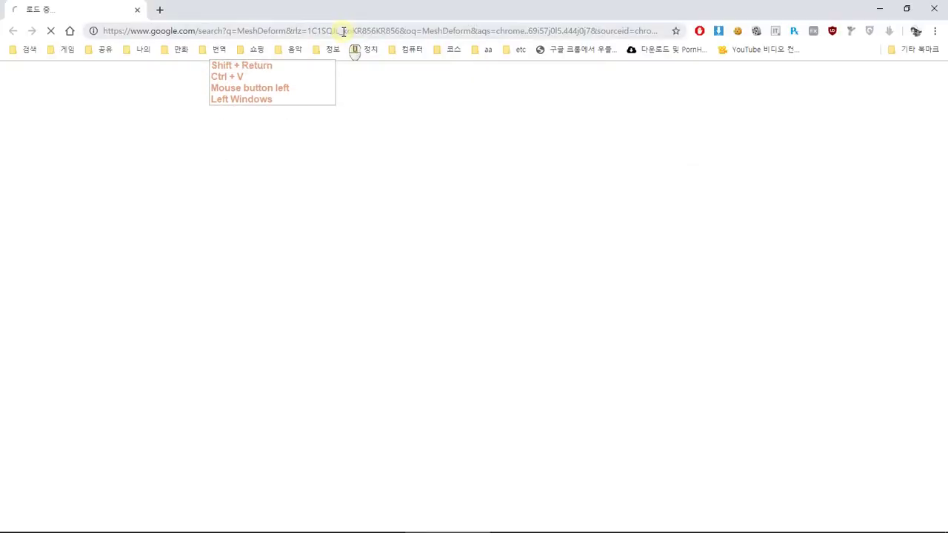
Step: Place the search results beside Blender and open the video "Blender Tutorial I Mesh Deform Modifier"
left_click_drag(345, 3, 942, 87)
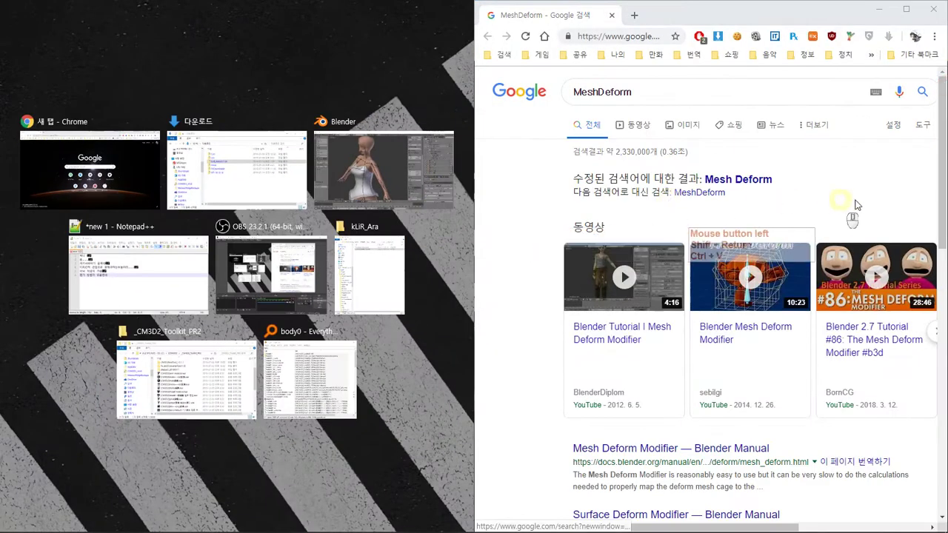
left_click(854, 204)
scroll(809, 201, "down", 2)
scroll(785, 201, "up", 1)
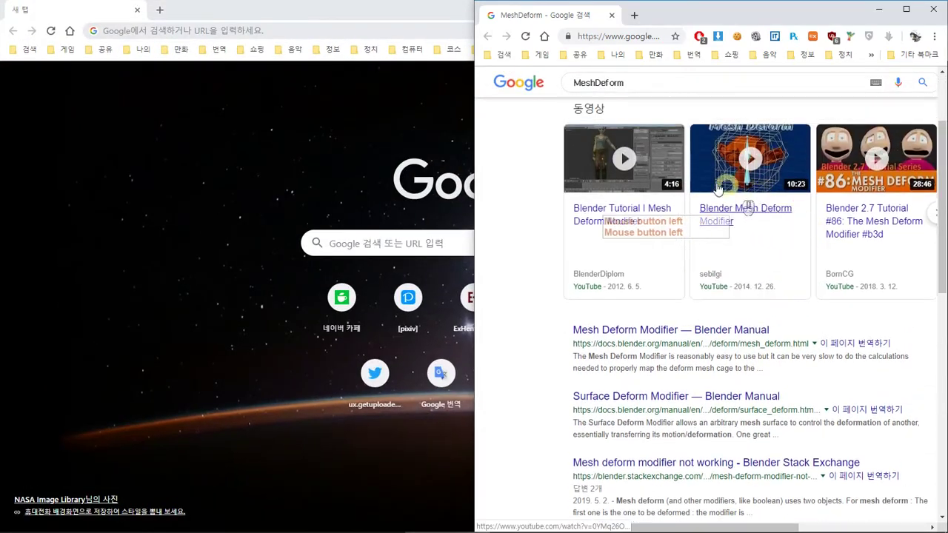
left_click(664, 172)
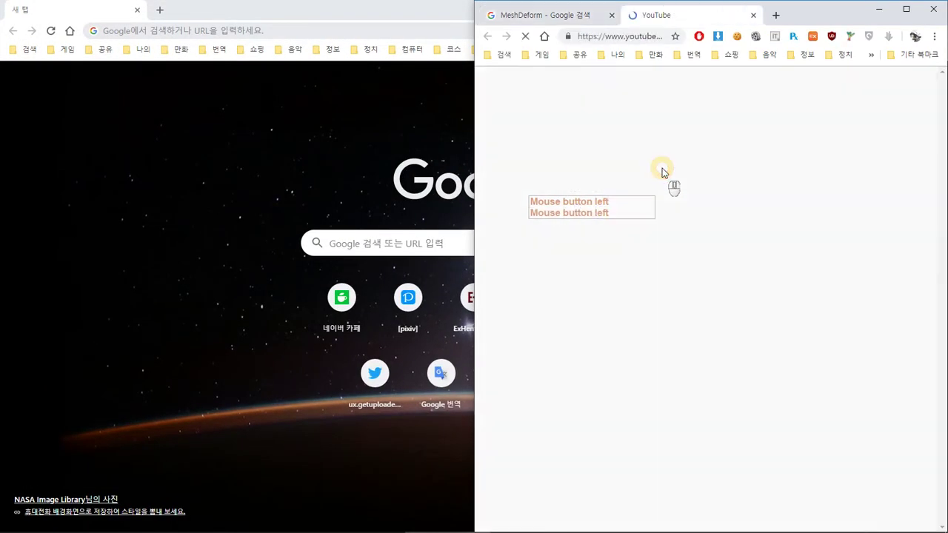
left_click(229, 116)
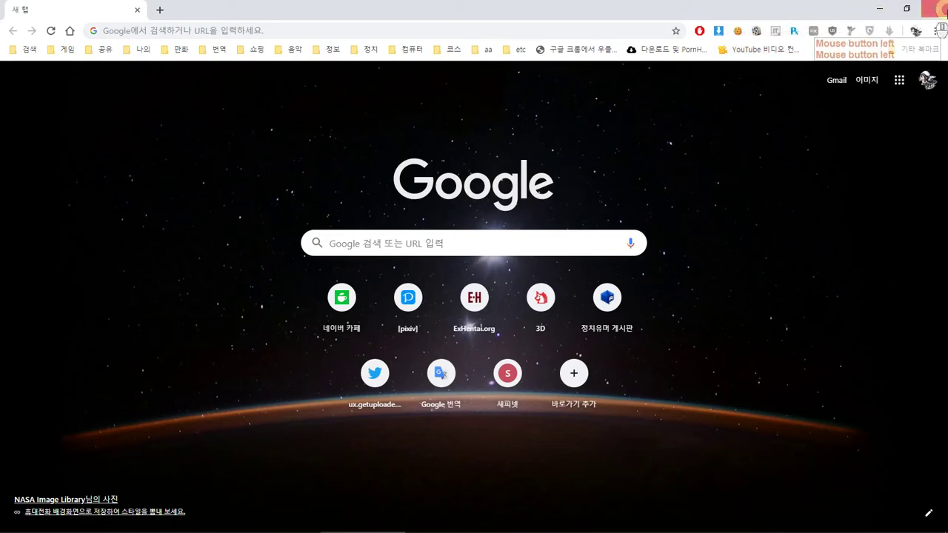
left_click(877, 8)
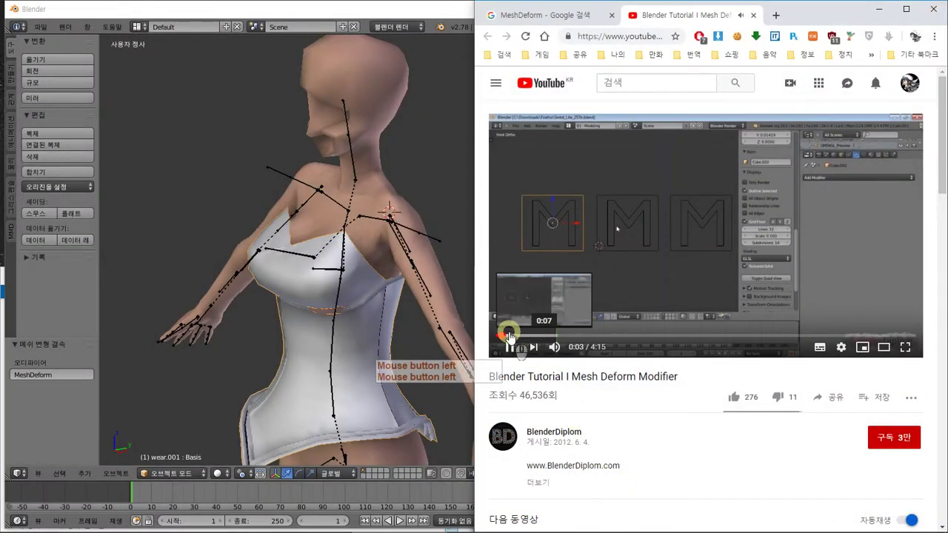
Step: Skim the Mesh Deform tutorial, enlarge the browser, and replay the part on adding the modifier and choosing its cage object
left_click_drag(508, 336, 734, 338)
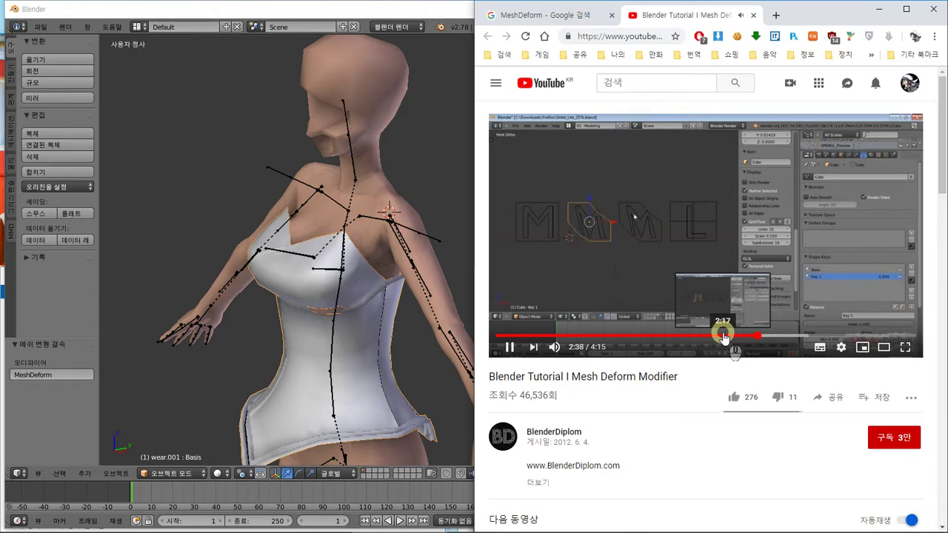
left_click_drag(723, 337, 705, 348)
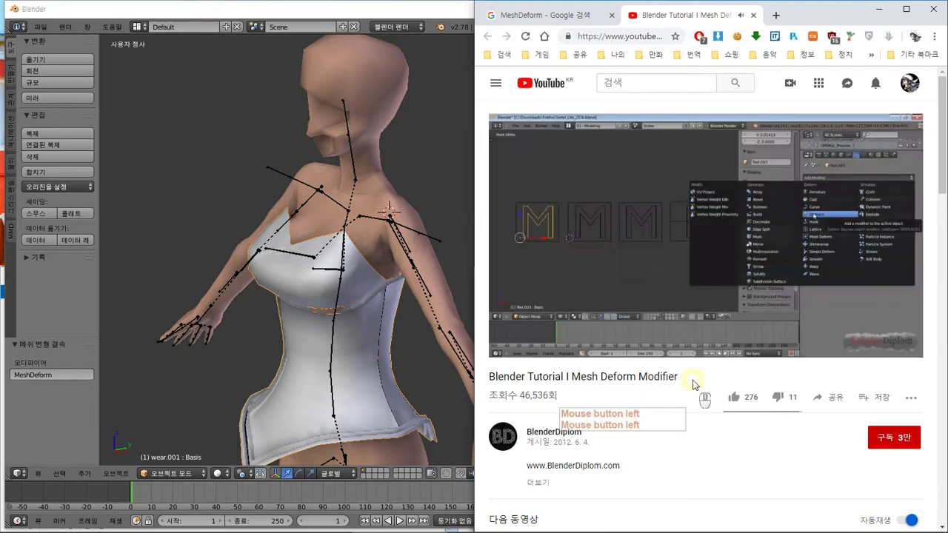
left_click(913, 9)
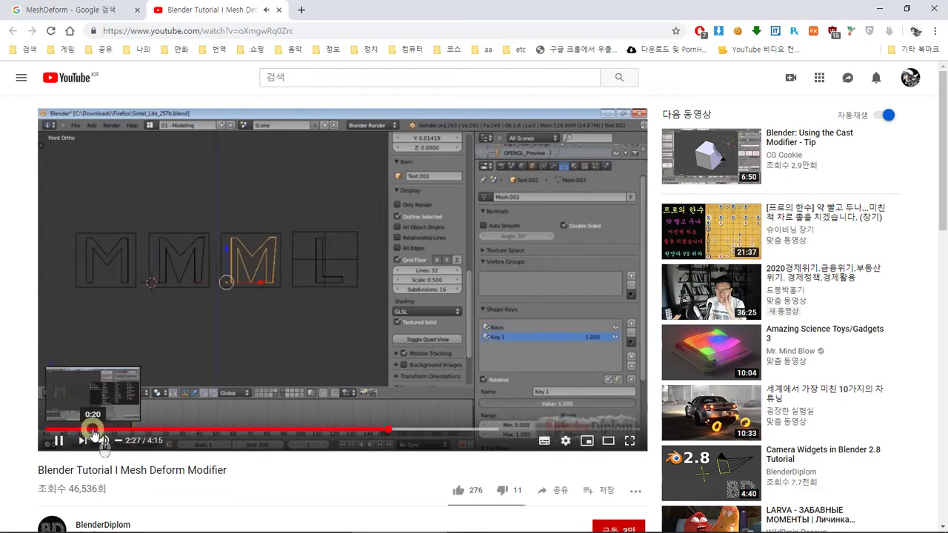
left_click(93, 430)
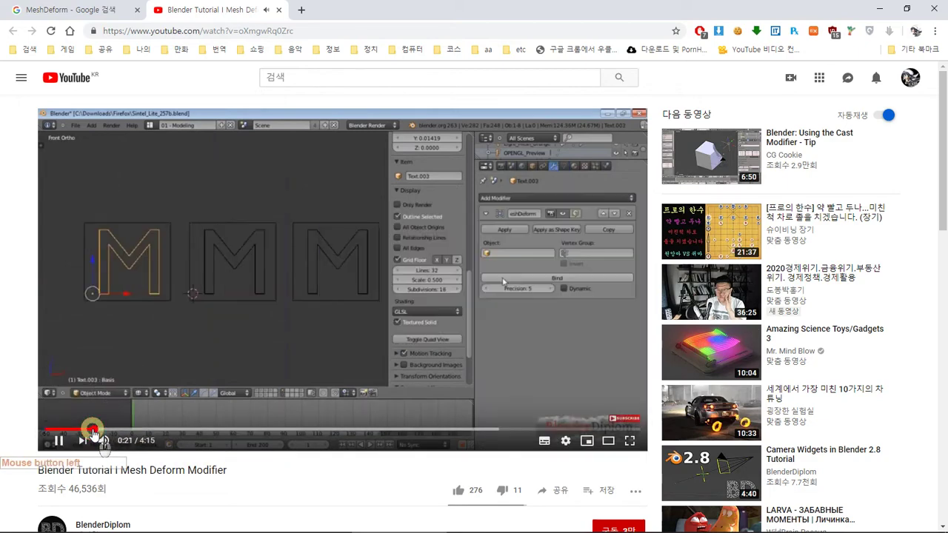
left_click(91, 433)
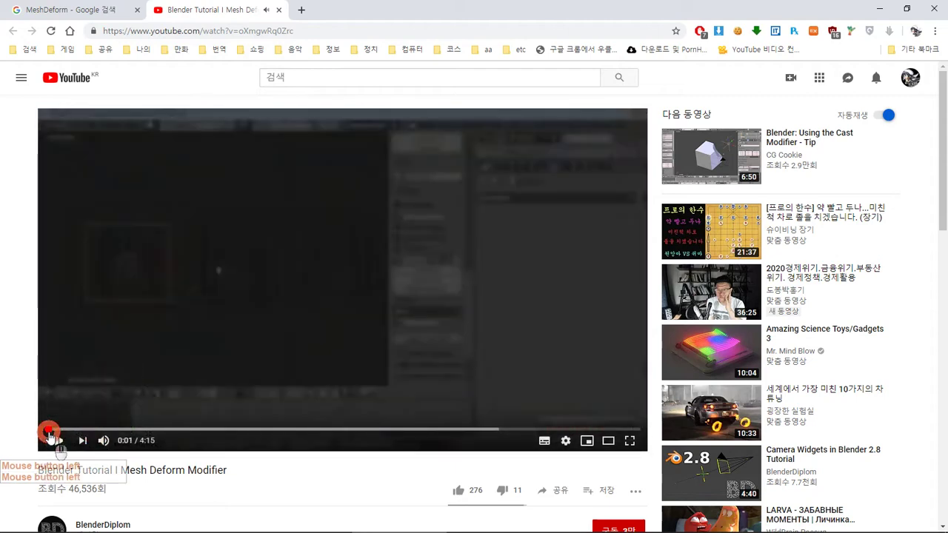
key("Right")
key("Right")
key("Right")
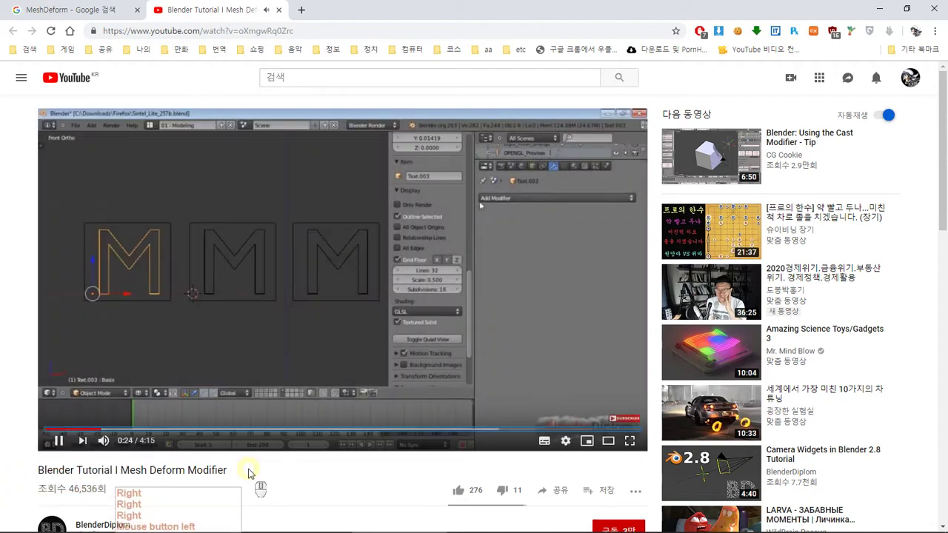
key("Right")
key("Right")
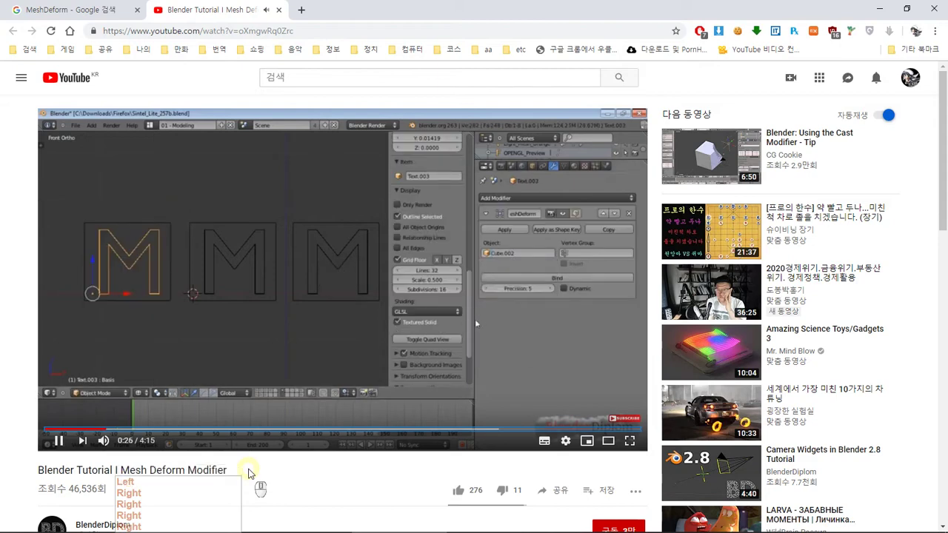
key("Left")
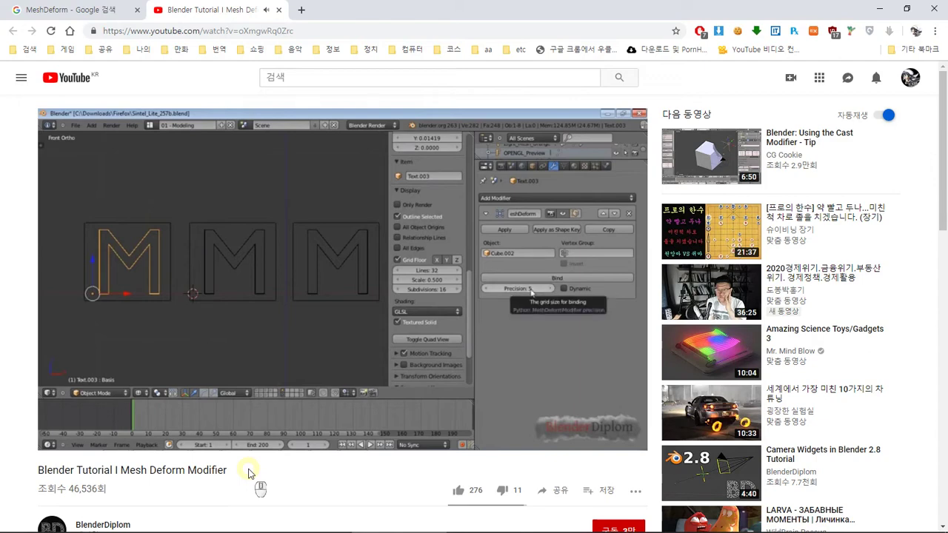
Step: Examine the tutorial's demonstration of editing the bound cage, pause the video, and return to Blender
key("Right")
key("Right")
key("Right")
key("Right")
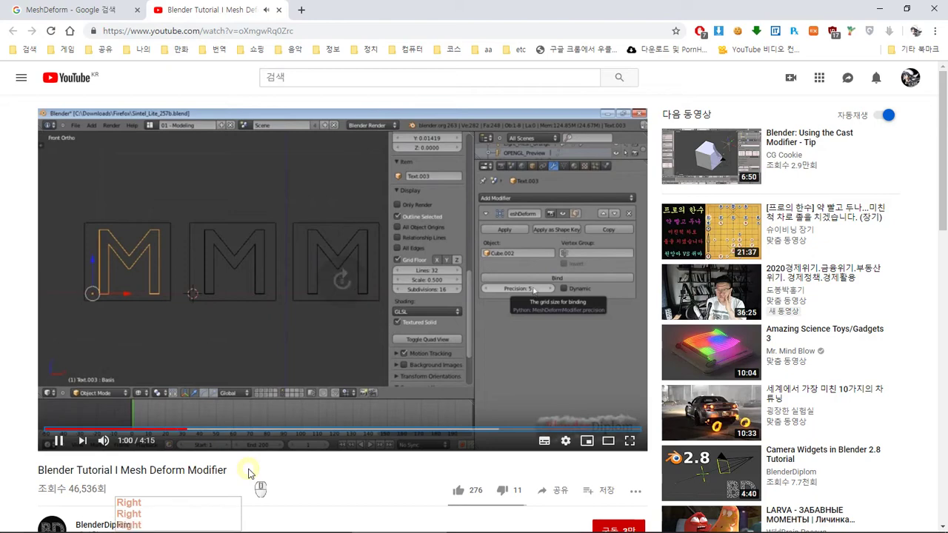
key("Right")
key("Right")
key("Right")
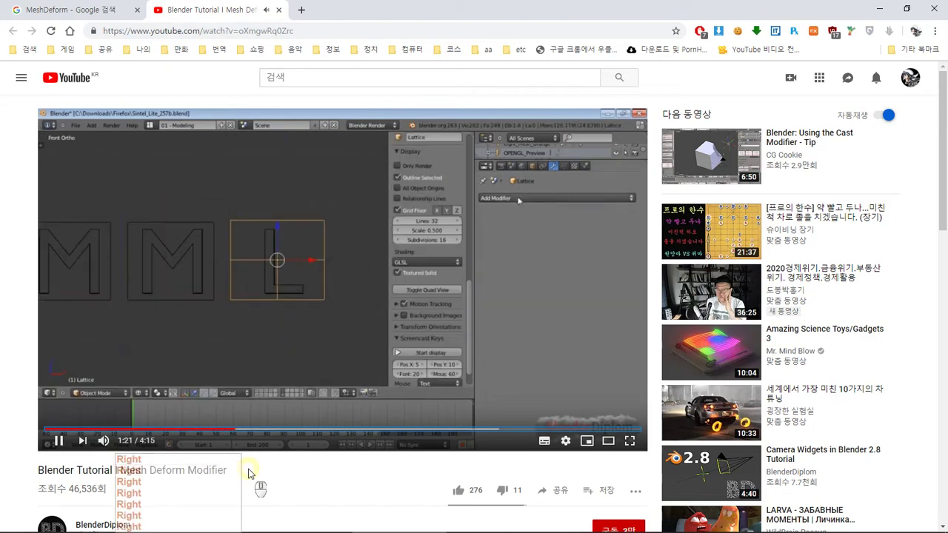
key("Left")
key("Left")
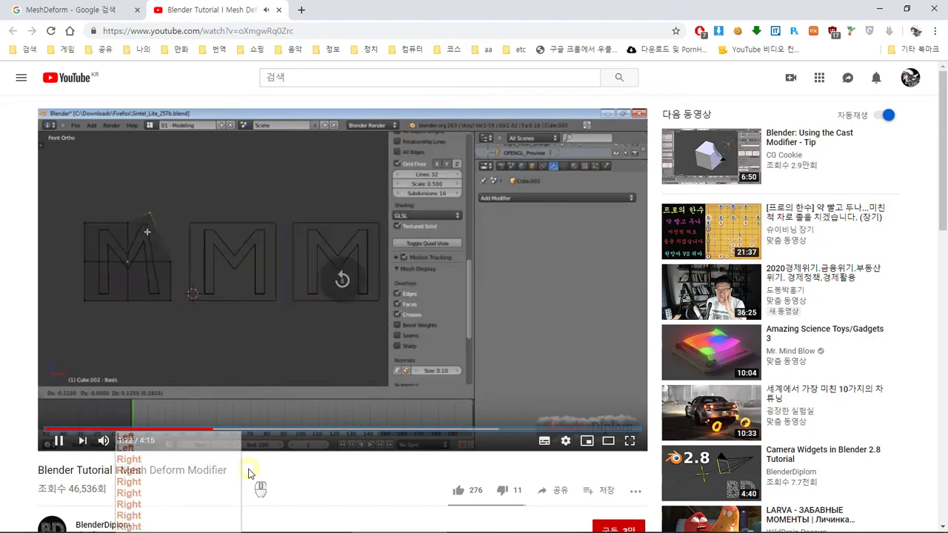
left_click(184, 212)
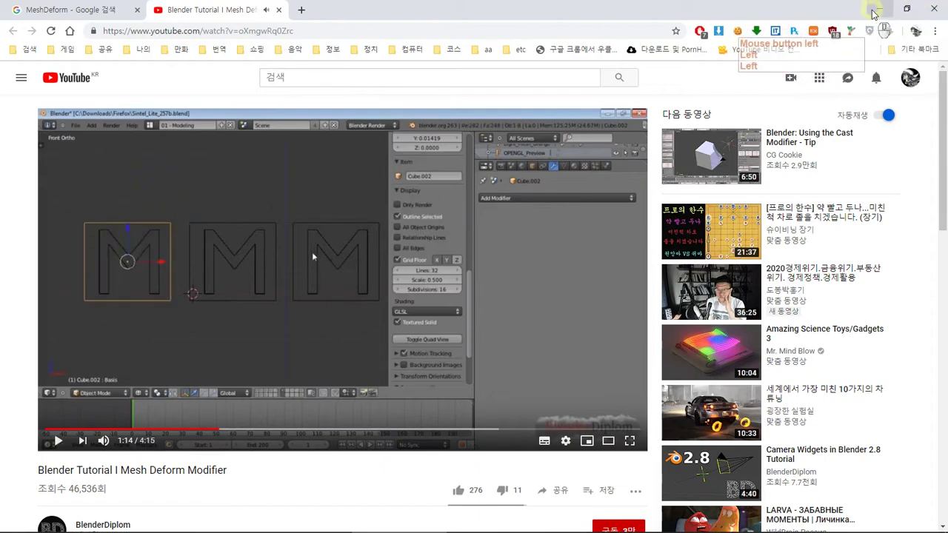
left_click(880, 10)
Step: Bind wear.001's Mesh Deform modifier to the Tスタンス素体 body without a vertex group
middle_click(360, 284)
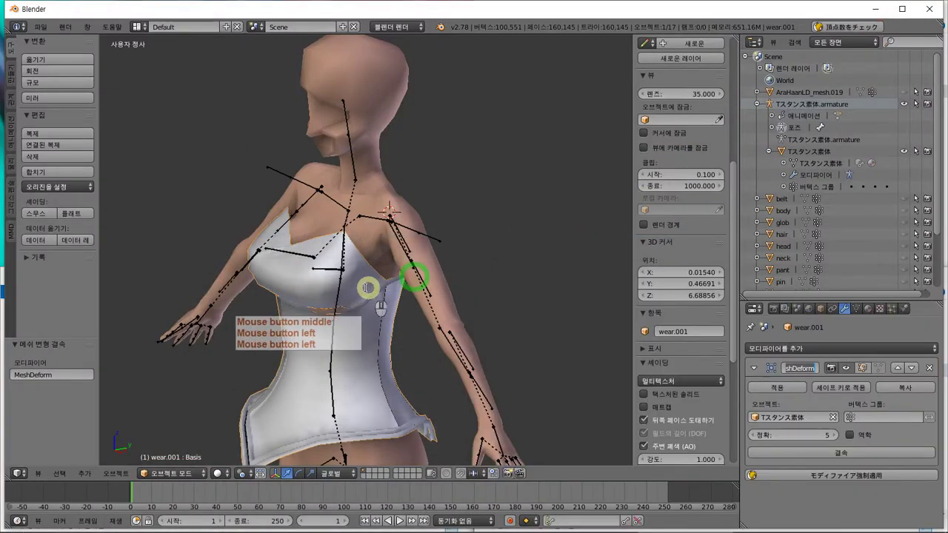
middle_click(416, 267)
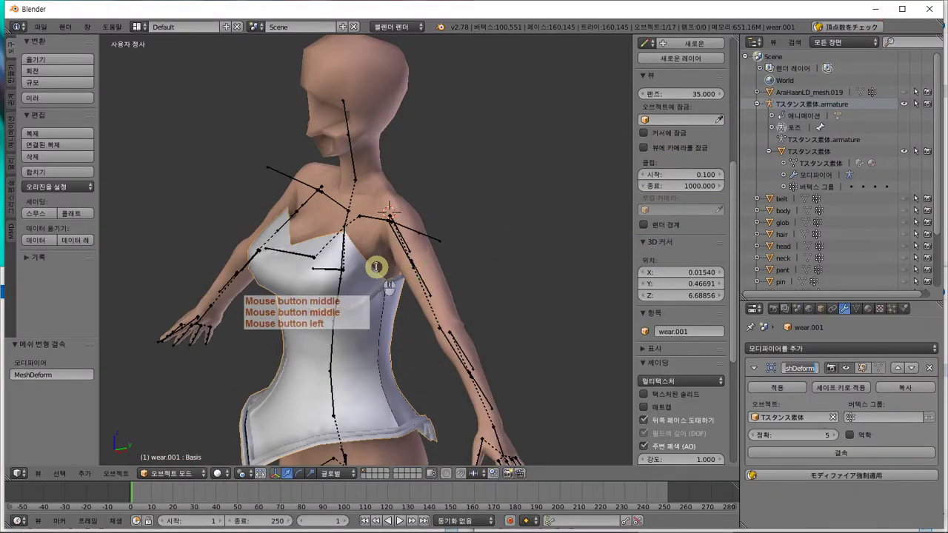
right_click(377, 250)
middle_click_drag(377, 250, 351, 312)
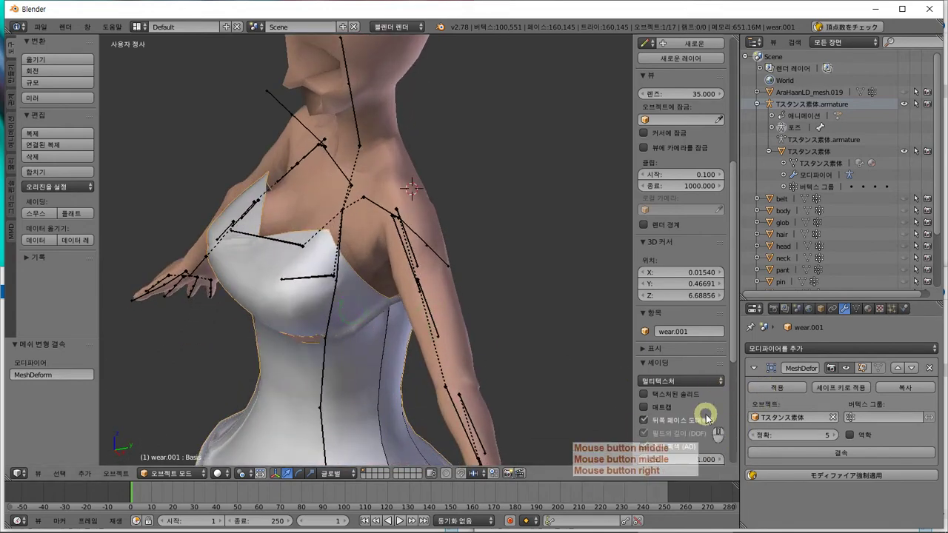
middle_click(860, 424)
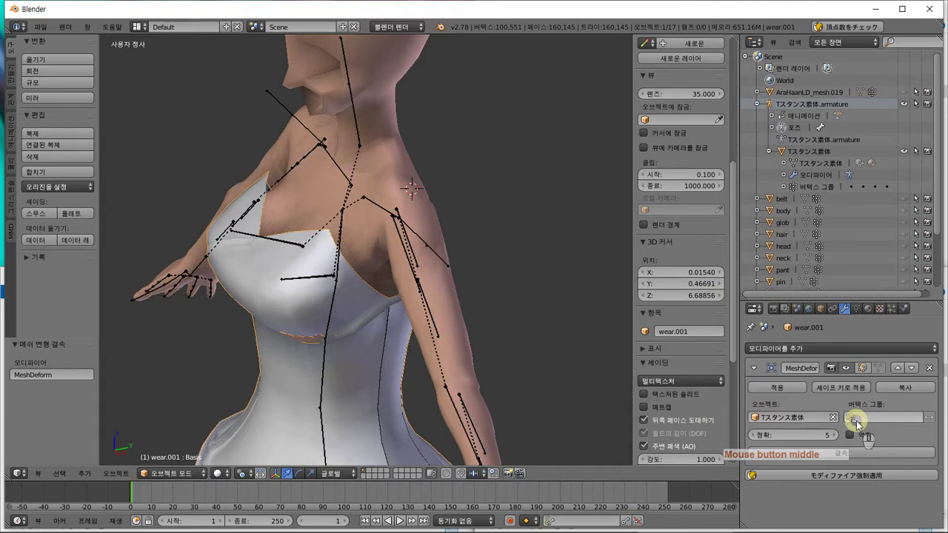
left_click(832, 452)
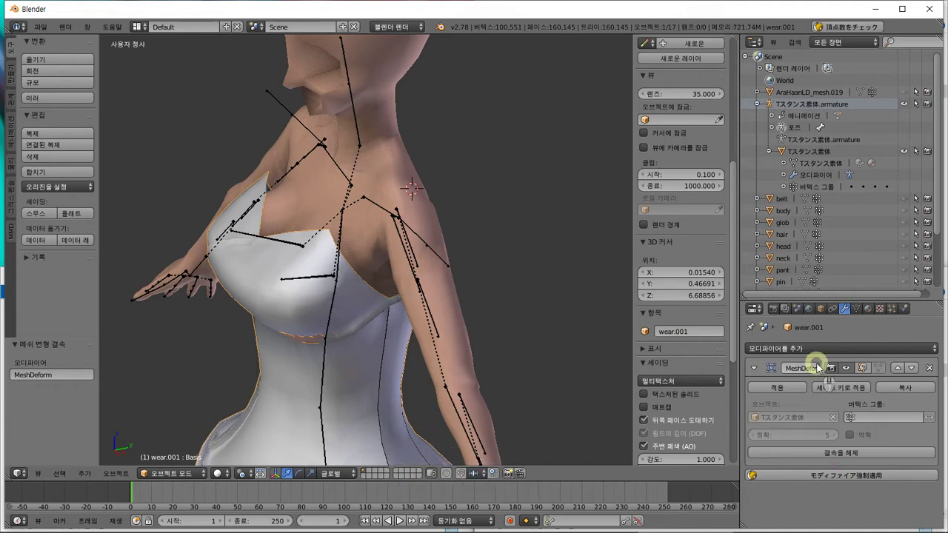
Step: Set the Tスタンス素体 body's munel shape key to 0.000 and inspect the corset's deformation from the front
right_click(308, 272)
right_click(318, 296)
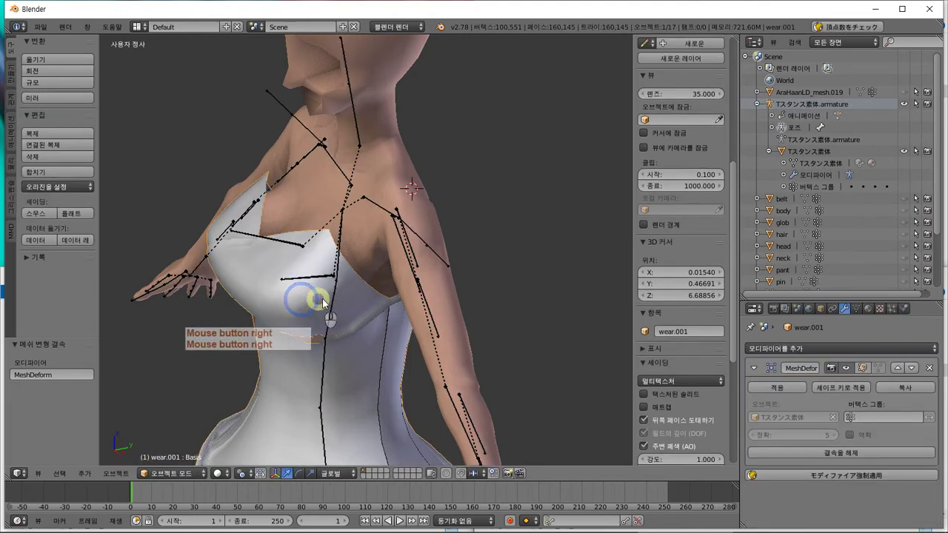
right_click(370, 250)
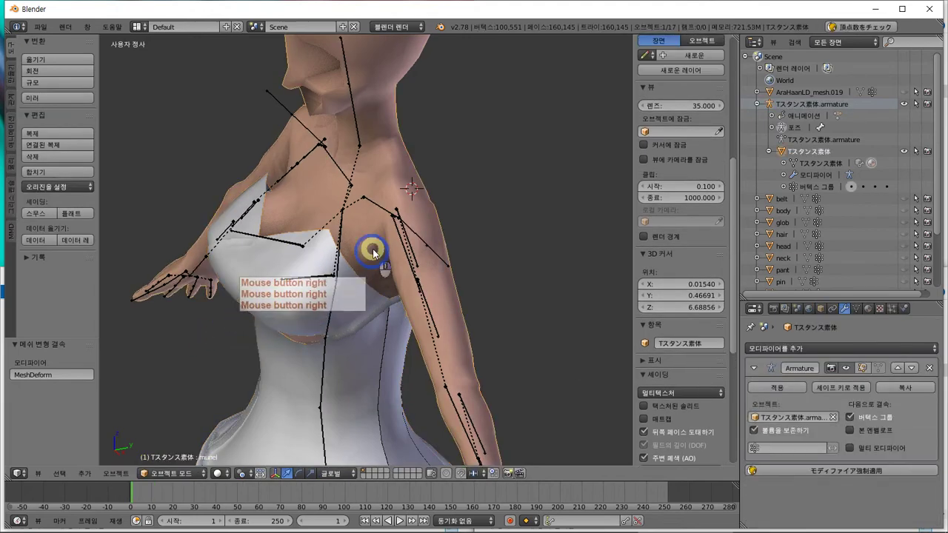
left_click(868, 309)
left_click(859, 308)
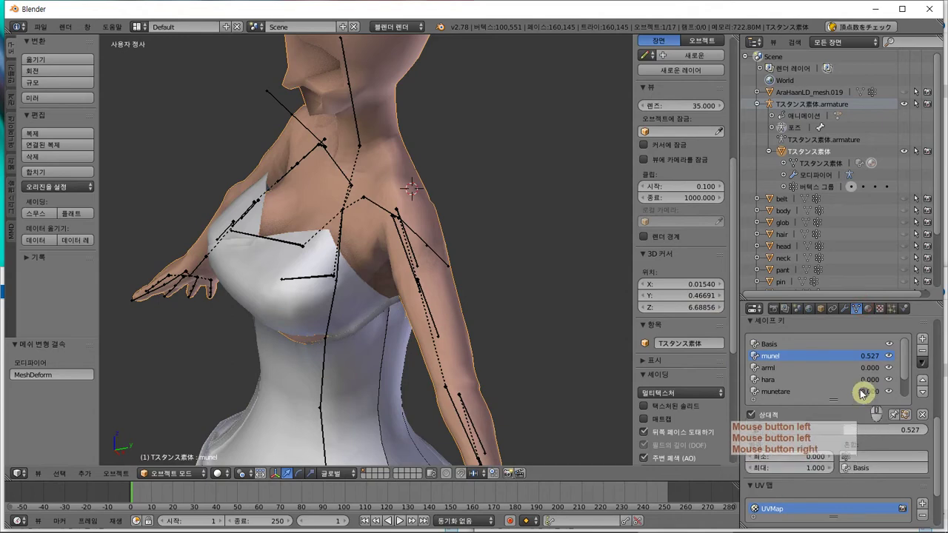
left_click_drag(815, 438, 662, 402)
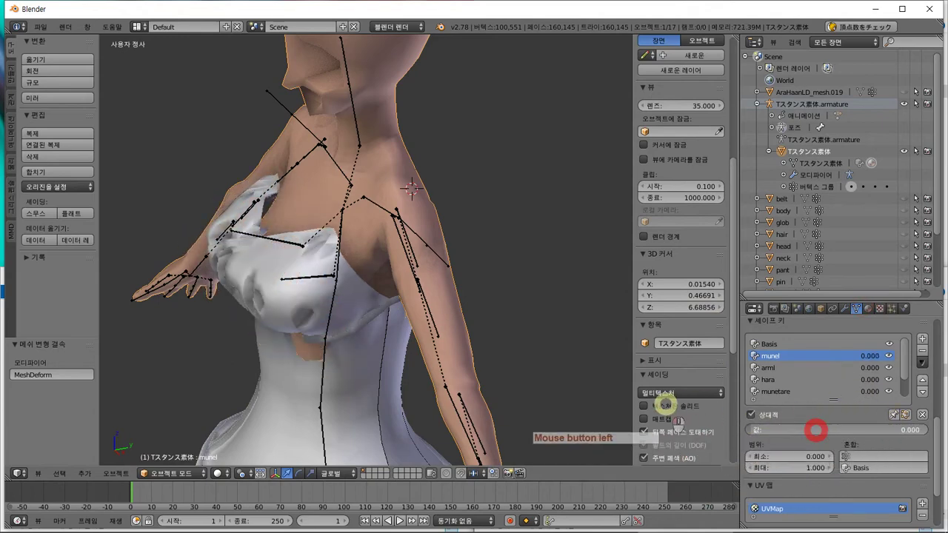
middle_click_drag(519, 378, 580, 330)
Step: Switch to Notepad++ and add the line "...대충 된느거;" at the end of the notes
key("alt+Tab")
key("alt+Tab")
key("alt+Tab")
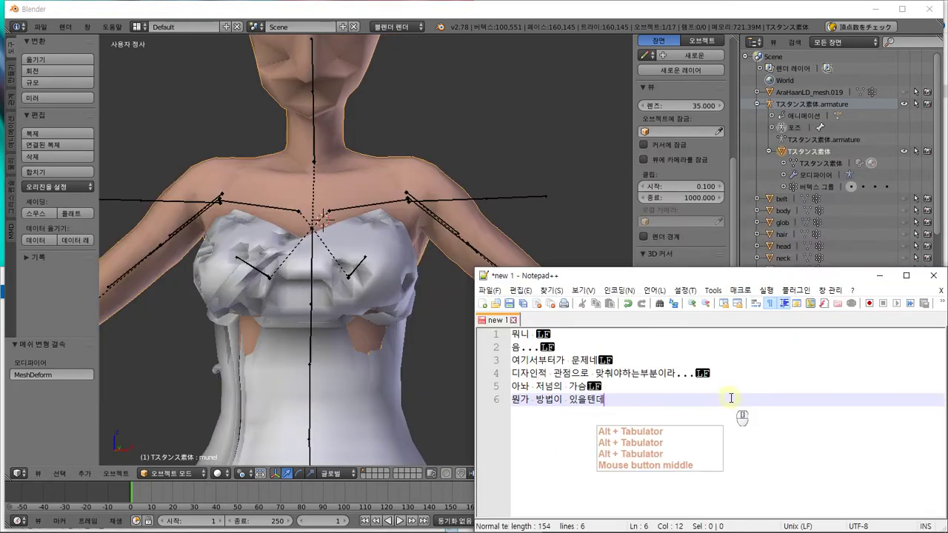
left_click(736, 406)
key("Return")
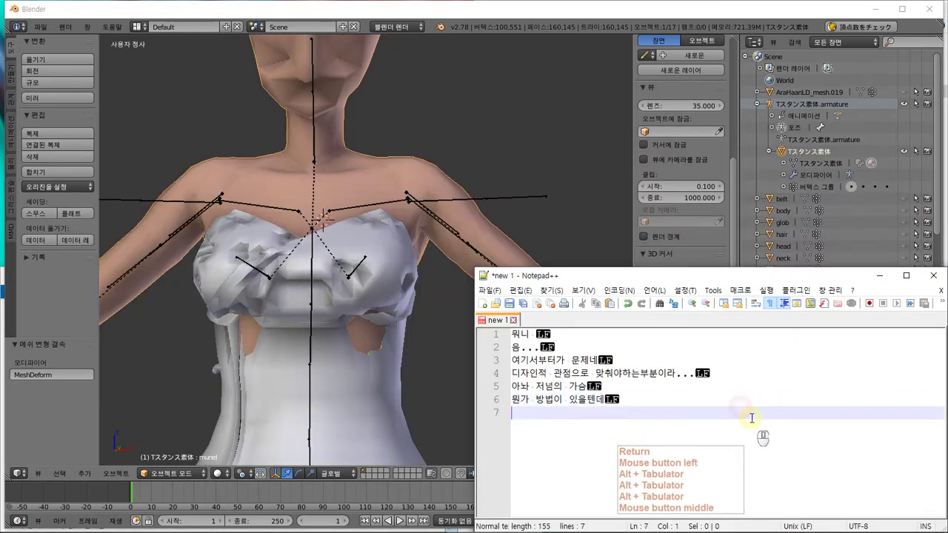
type("...")
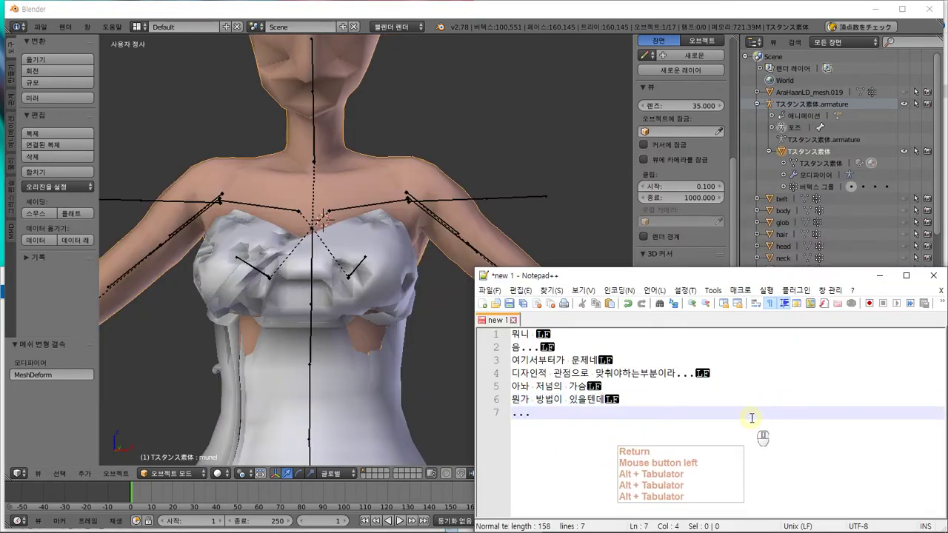
type("대충 된느거;")
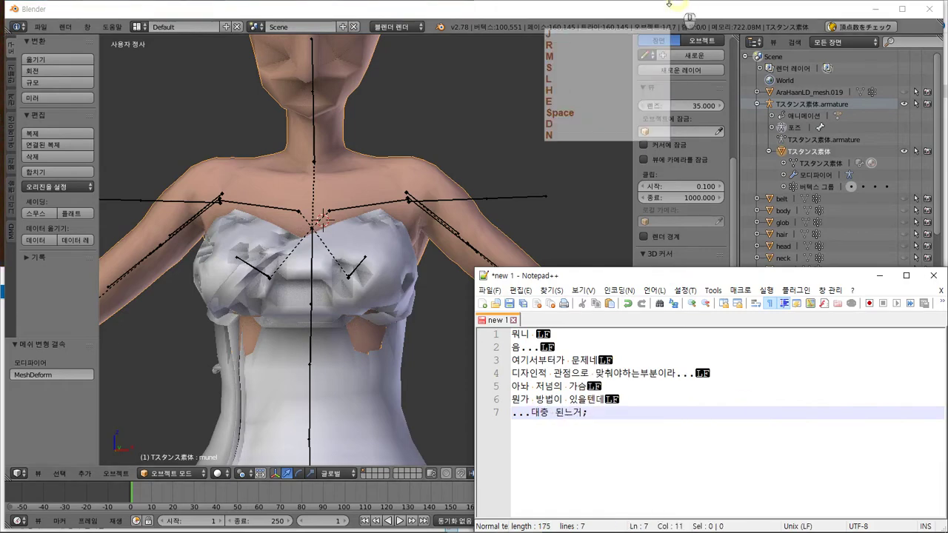
Step: Return to Blender, select wear.001 and unbind its Mesh Deform modifier, inspecting the corset from the side
left_click(645, 22)
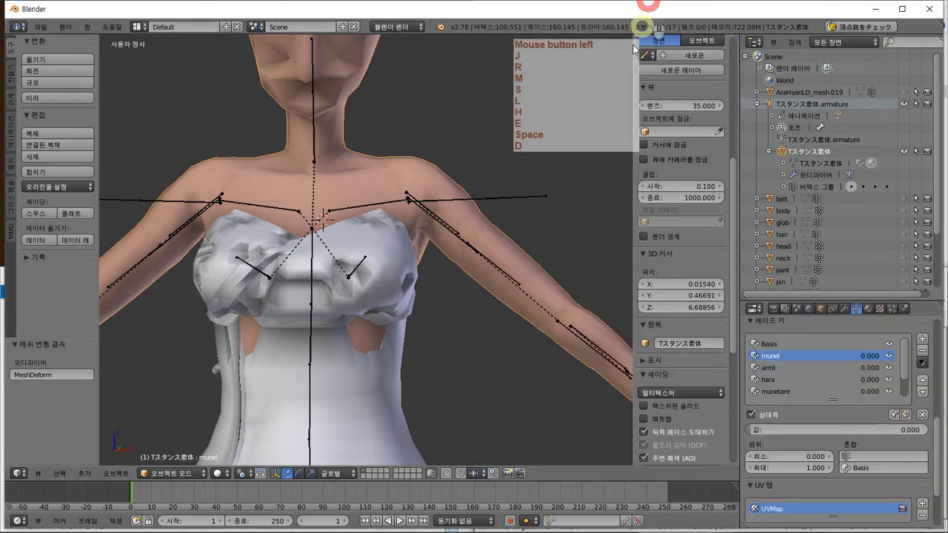
middle_click_drag(512, 200, 463, 215)
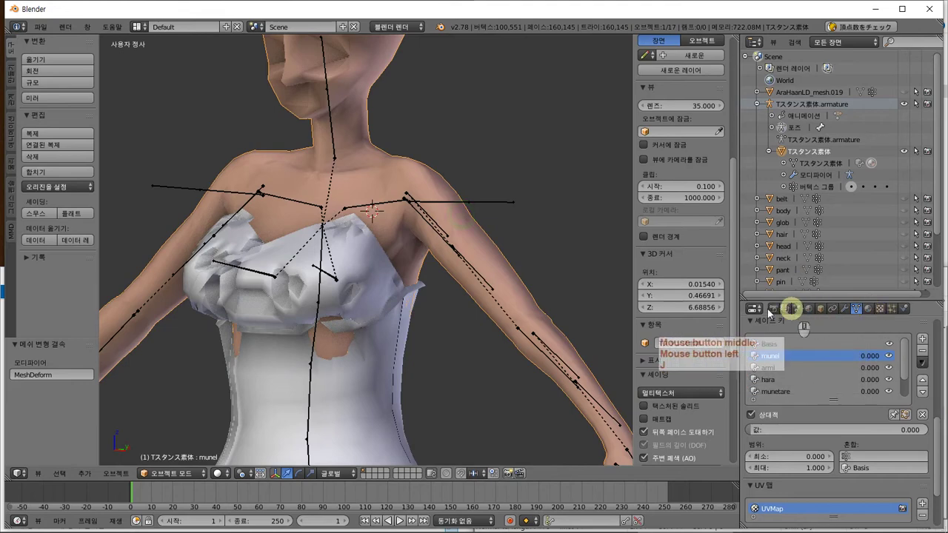
right_click(368, 277)
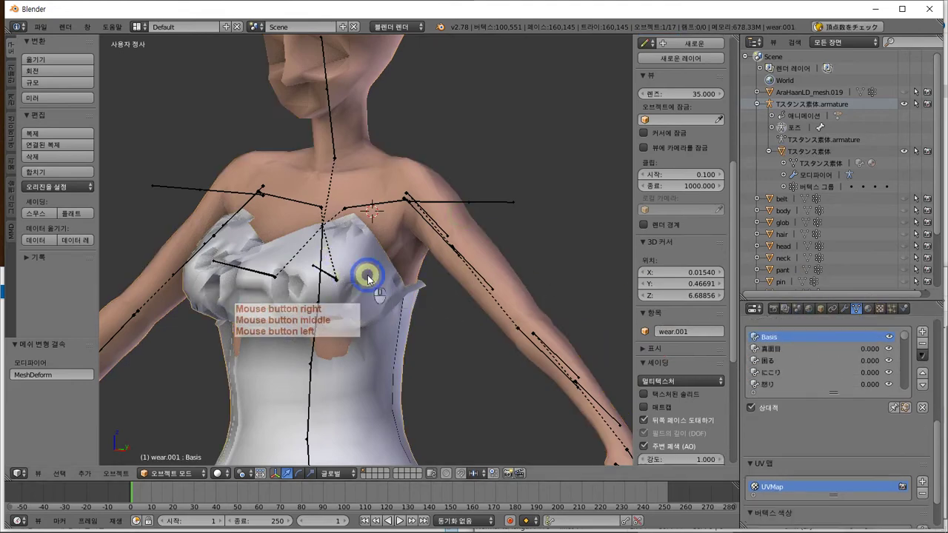
left_click(821, 308)
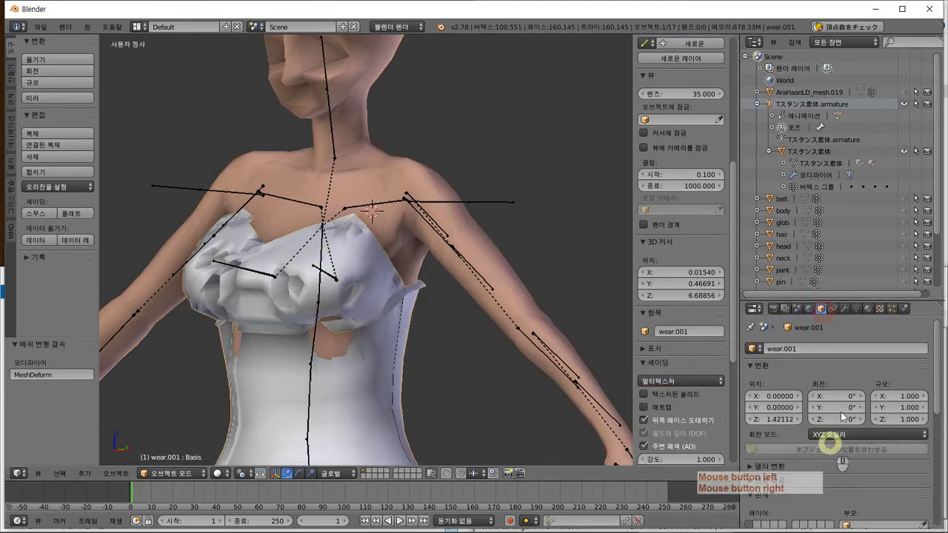
left_click(844, 309)
left_click(874, 454)
middle_click_drag(403, 438, 339, 315)
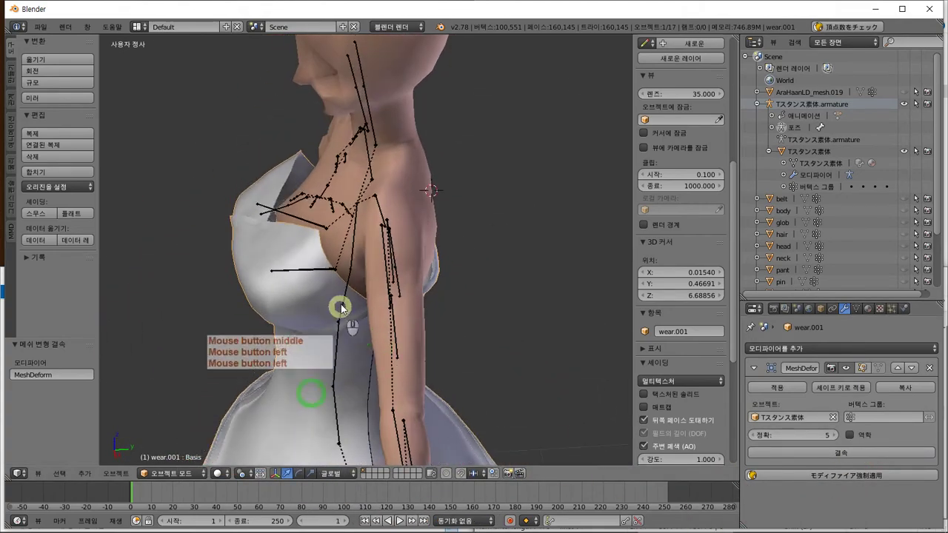
Step: Select the Tスタンス素体 body and set its munel shape key to 0.680
right_click(359, 267)
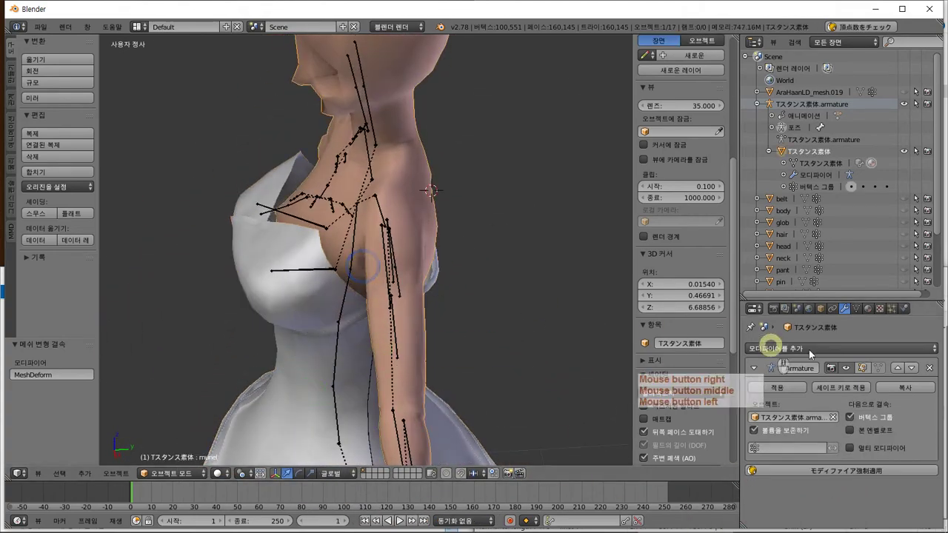
left_click(820, 309)
left_click(857, 308)
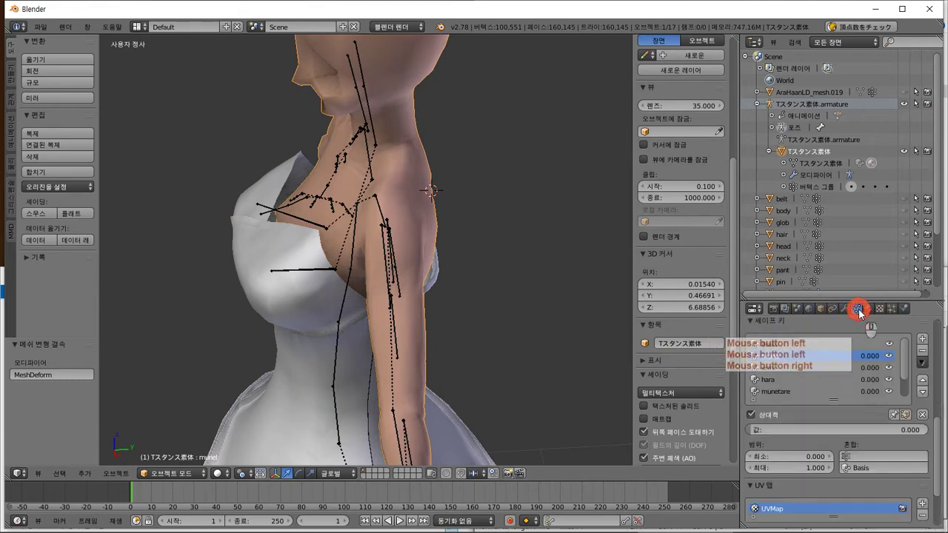
left_click(771, 416)
left_click_drag(760, 430, 872, 430)
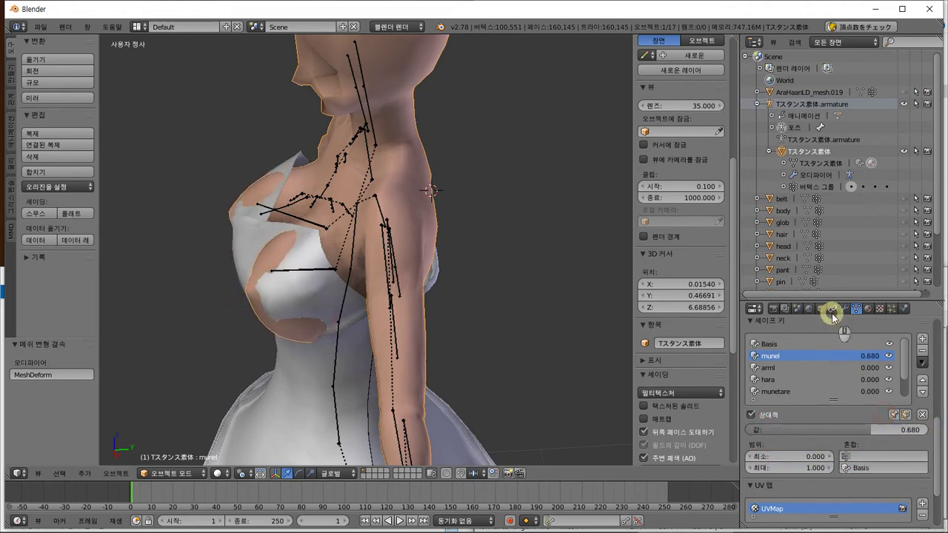
Step: Set wear.001's Mesh Deform precision to 10 and bind it to the Tスタンス素体 body
right_click(319, 277)
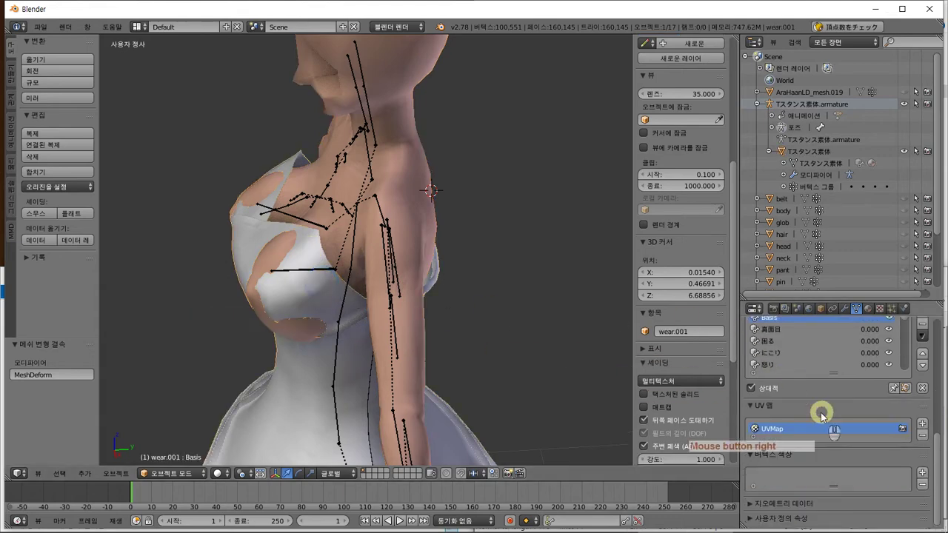
left_click(822, 309)
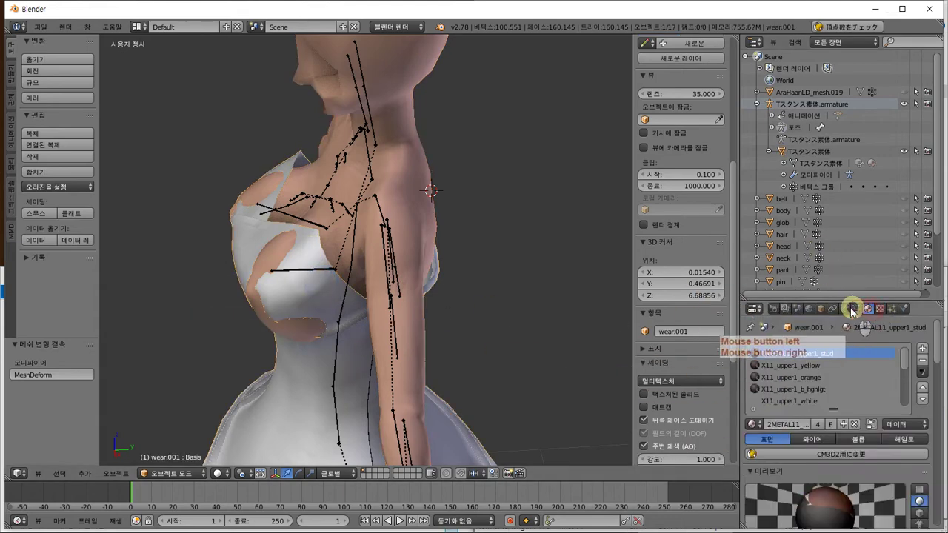
left_click(822, 308)
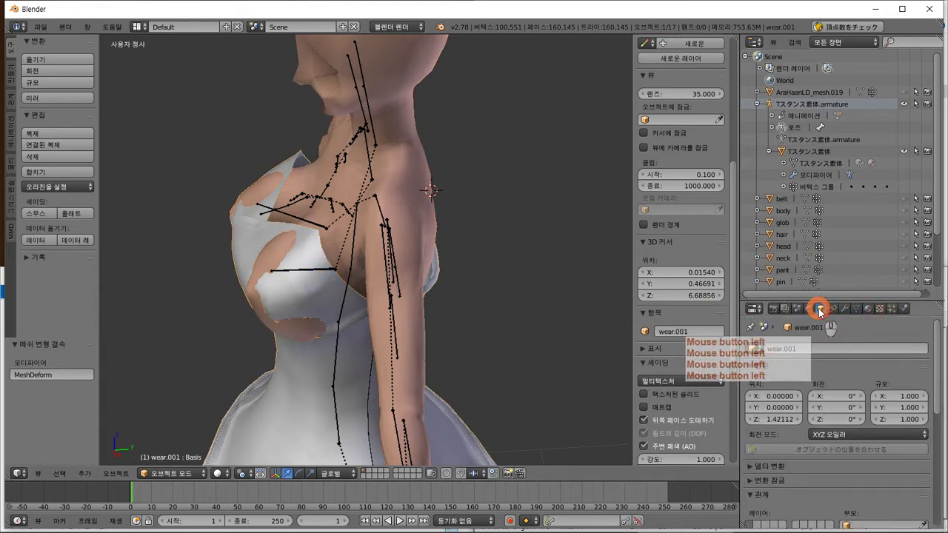
left_click(845, 308)
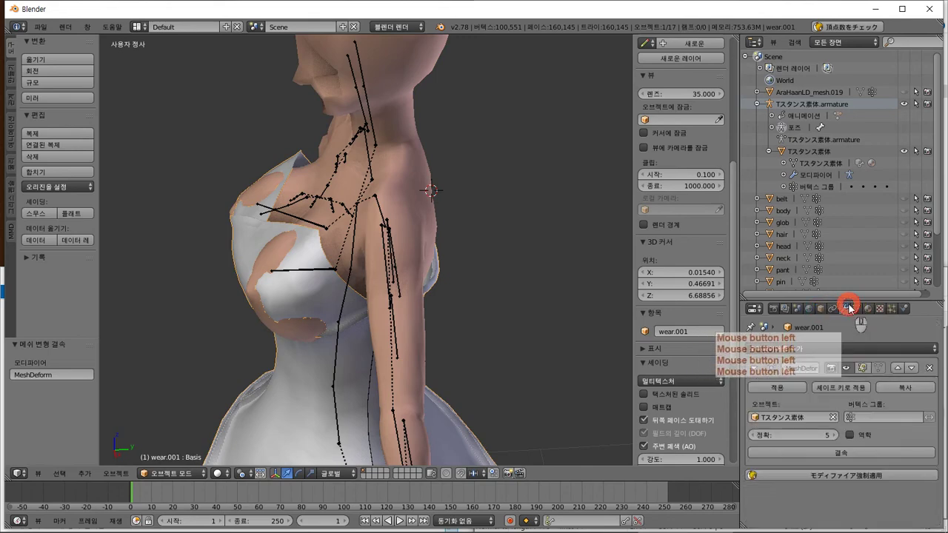
left_click(845, 453)
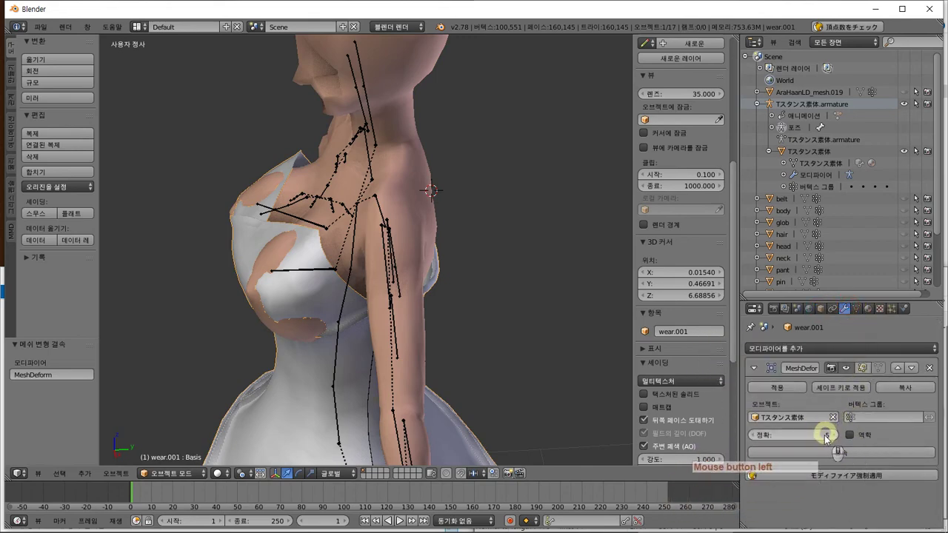
left_click(832, 436)
left_click(833, 436)
left_click(834, 436)
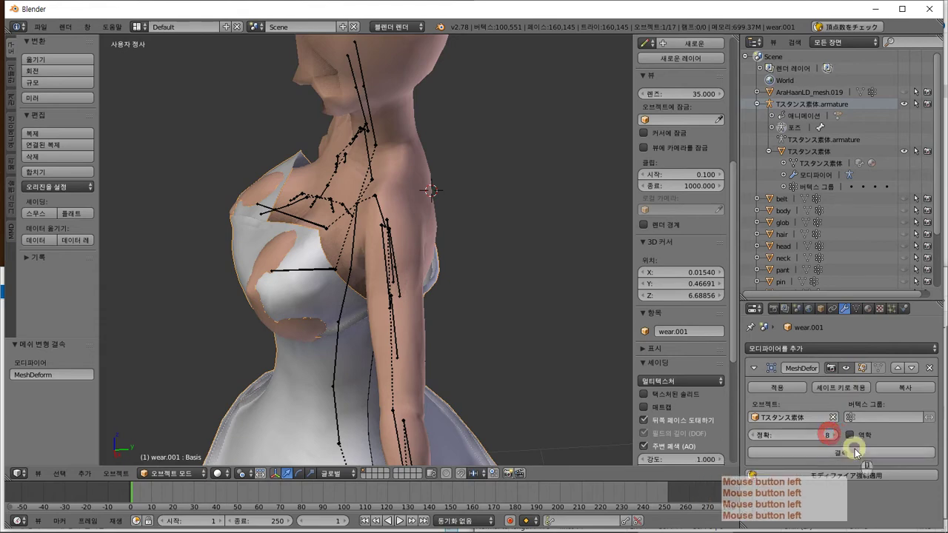
left_click(834, 437)
left_click(834, 437)
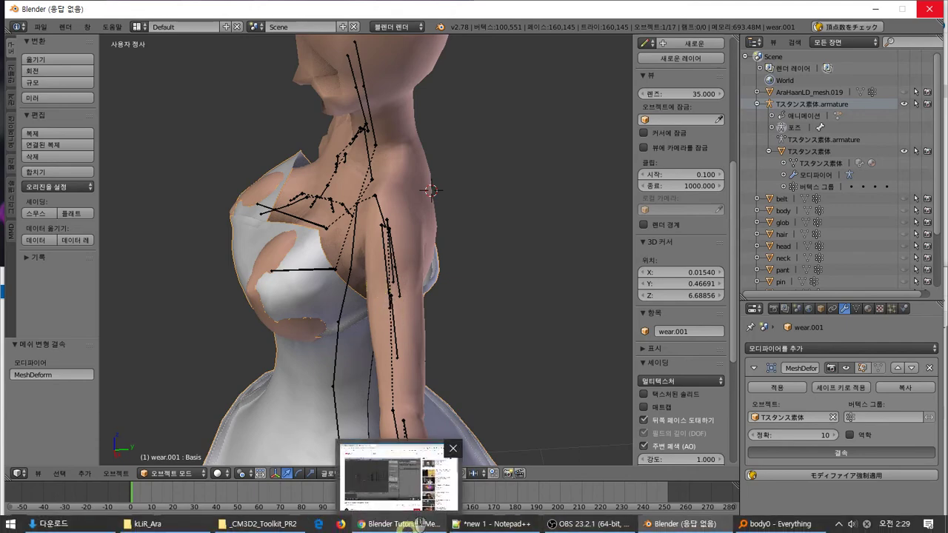
Step: Open Windows Task Manager and check Blender's process load, performance and per-user resource usage
right_click(837, 524)
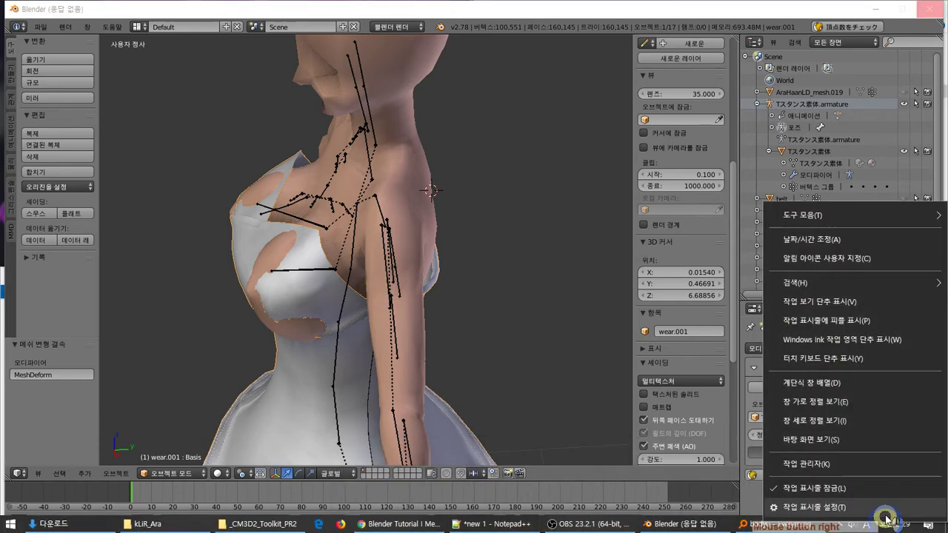
left_click(851, 460)
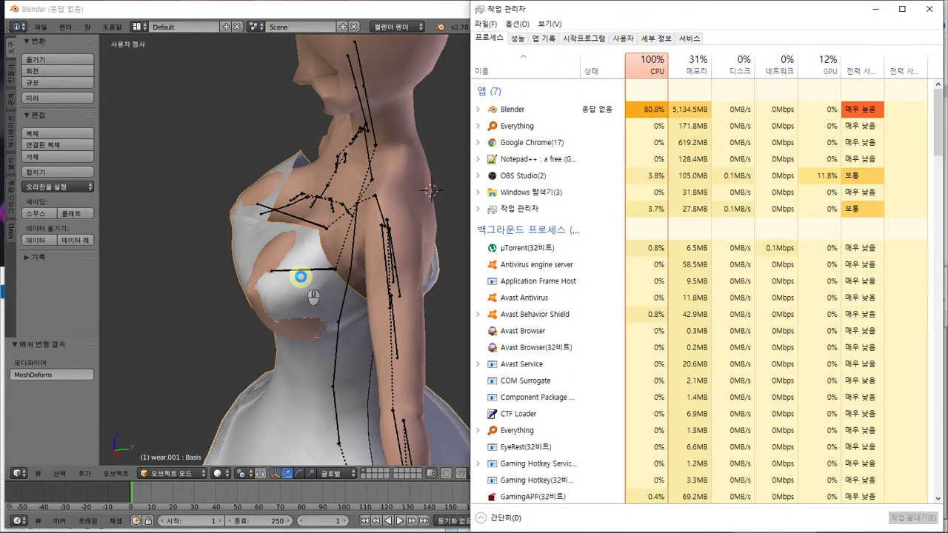
left_click(518, 38)
left_click(623, 38)
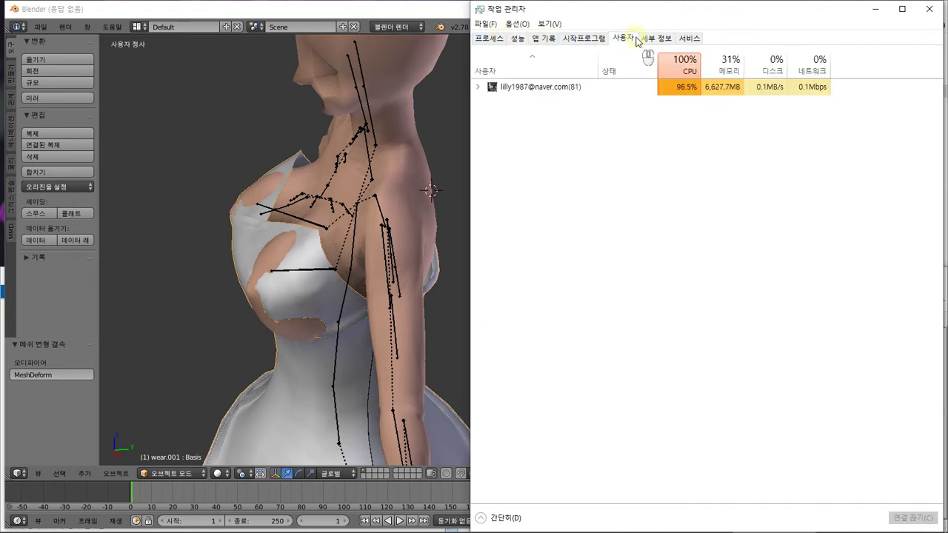
left_click(656, 38)
left_click(625, 39)
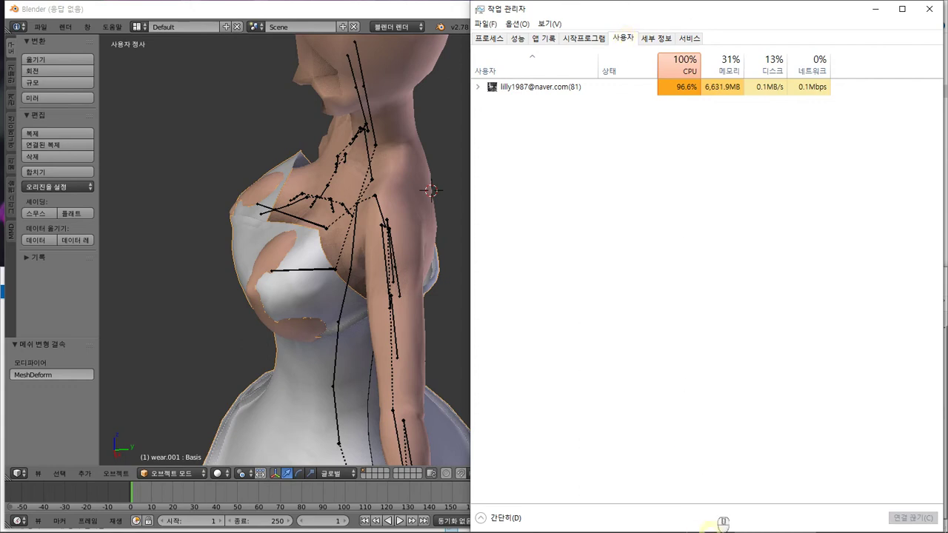
Step: Switch to Notepad++ and, after a blank line, add the line "아오 작업관리자 버그 망할" to the notes
left_click(455, 524)
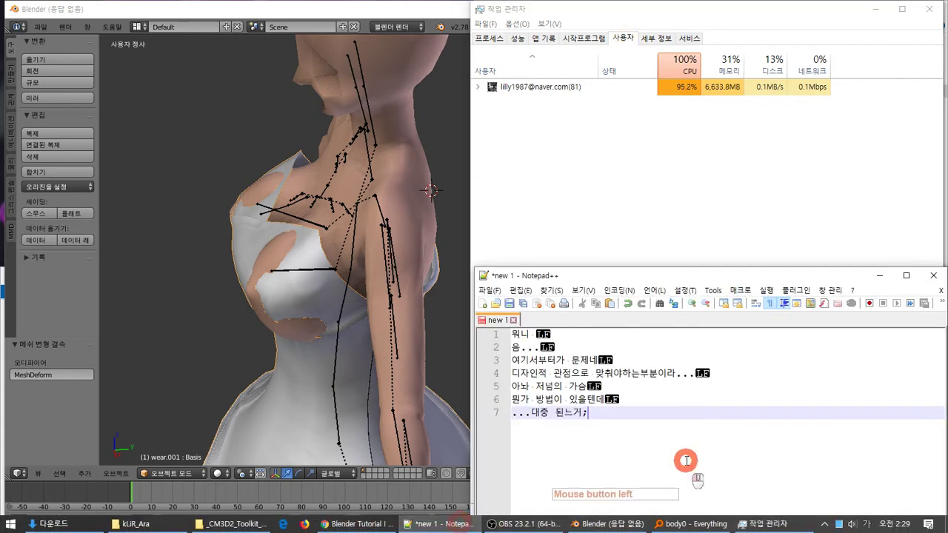
left_click(687, 461)
key("Return")
key("Return")
type("아오")
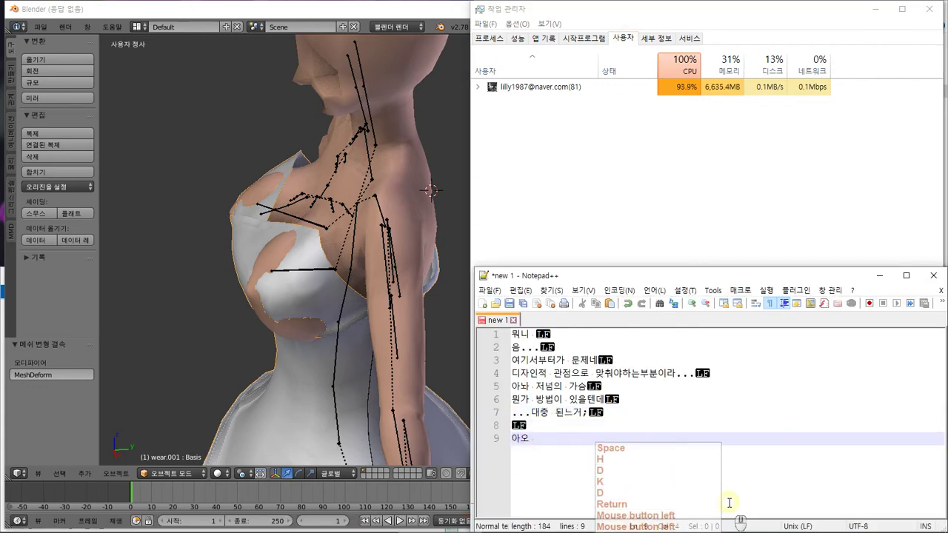
type("작어")
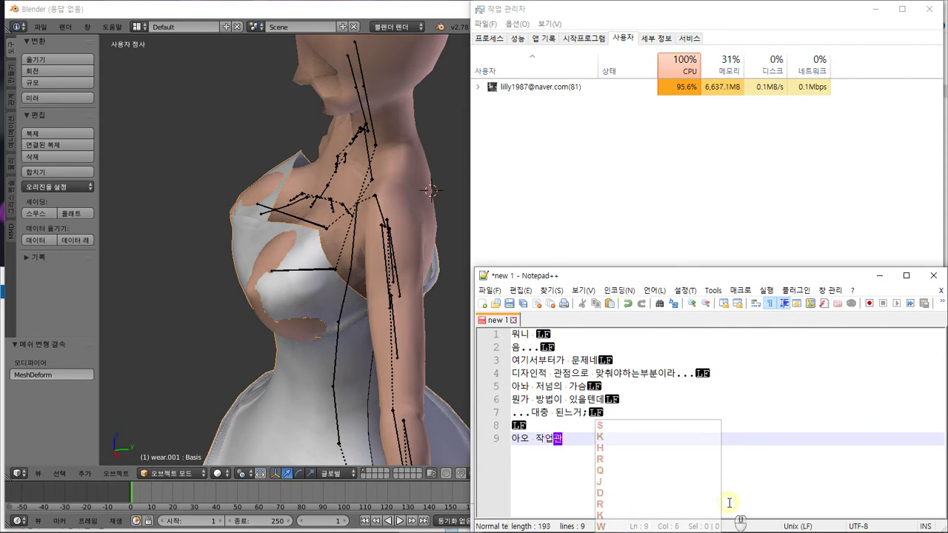
type("관리자 버그 망할")
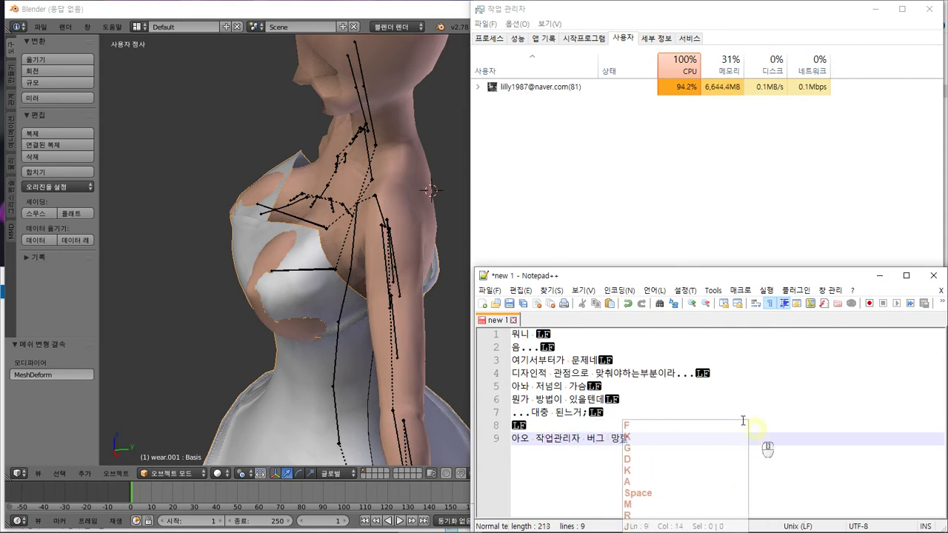
Step: Show Task Manager's detailed process list, and add the line "아 나 세이브 안했어 미친" to the Notepad++ notes
left_click(652, 40)
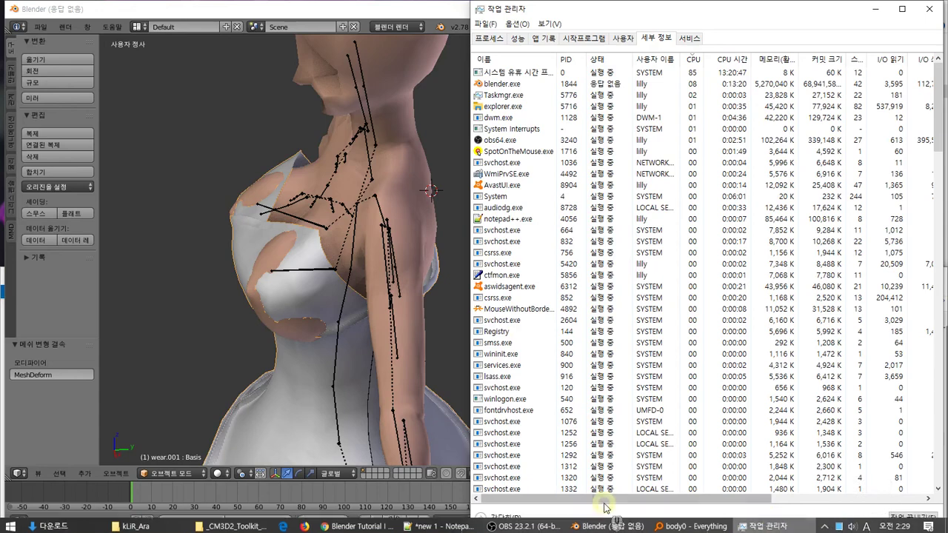
left_click(448, 525)
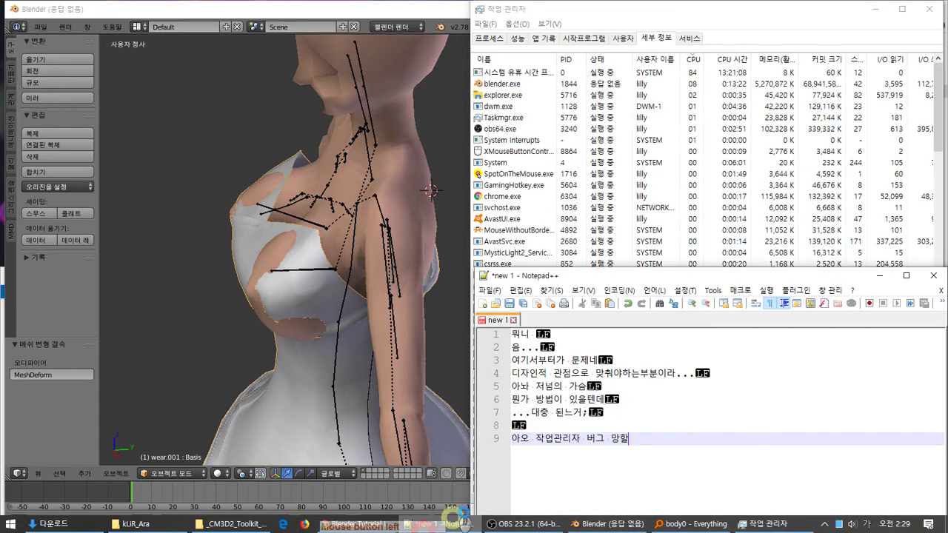
key("Return")
type("아 나 ")
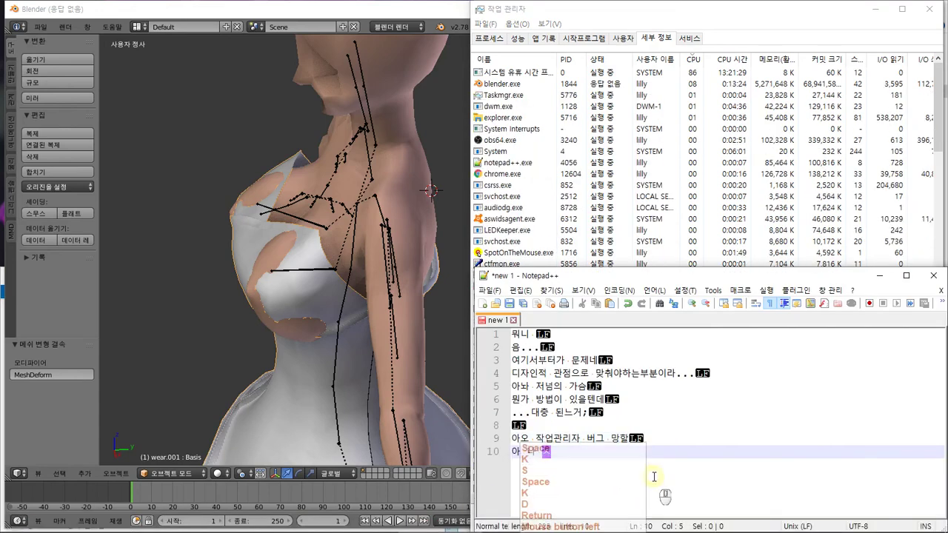
type("세이브 안했어 미친")
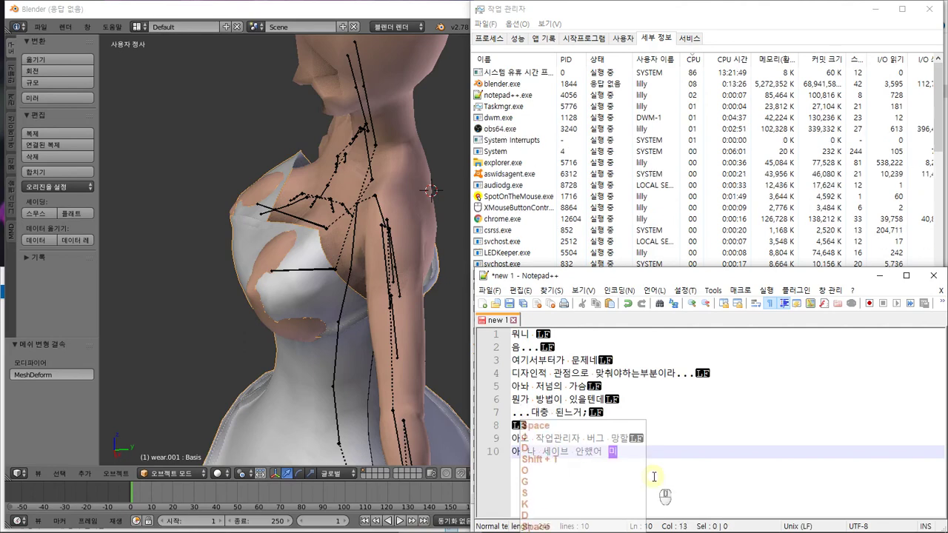
key("Return")
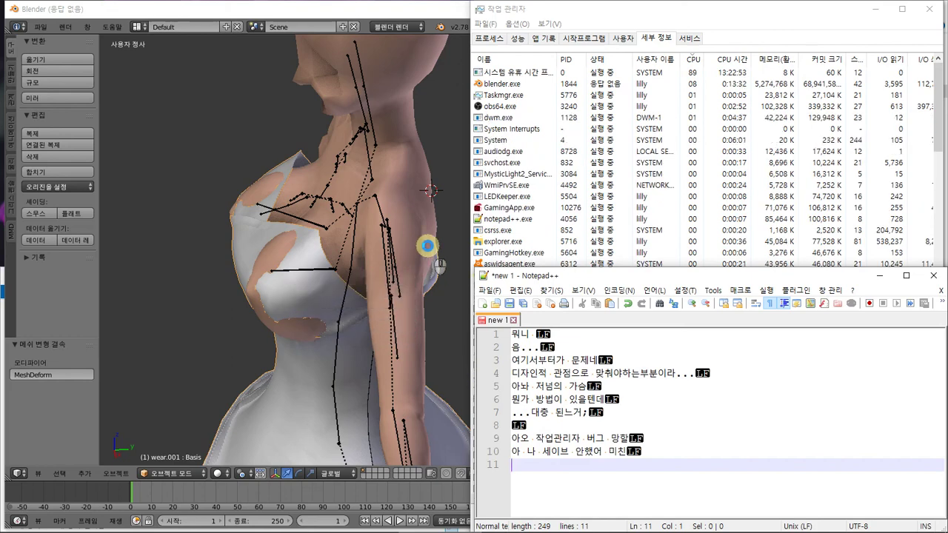
Step: Bring the Blender window to the front and open the OBS recording window from the hidden system icons
left_click(434, 101)
mouse_move(637, 528)
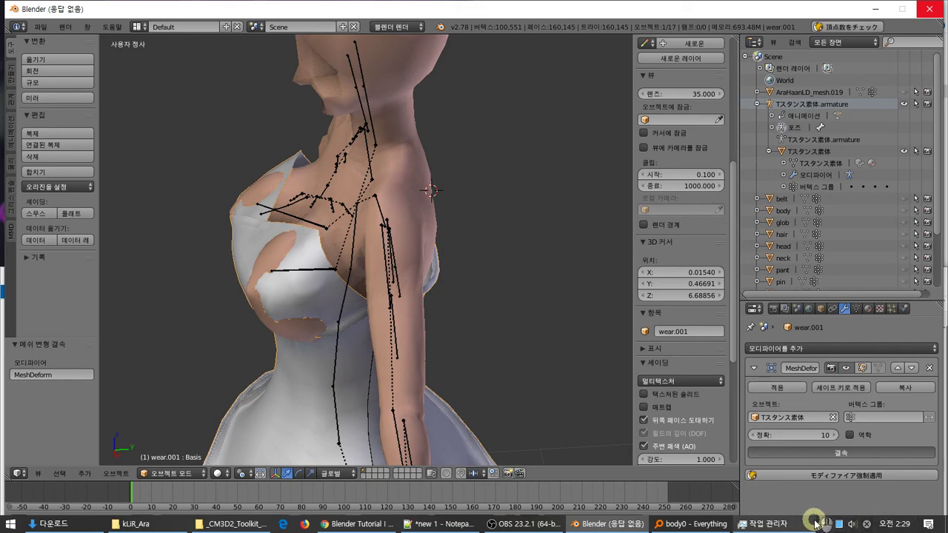
left_click(824, 523)
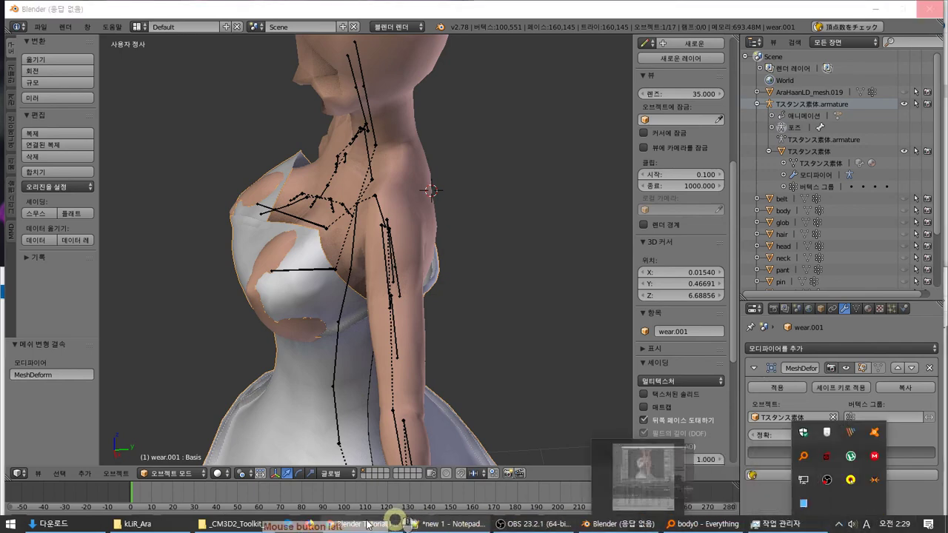
left_click(224, 525)
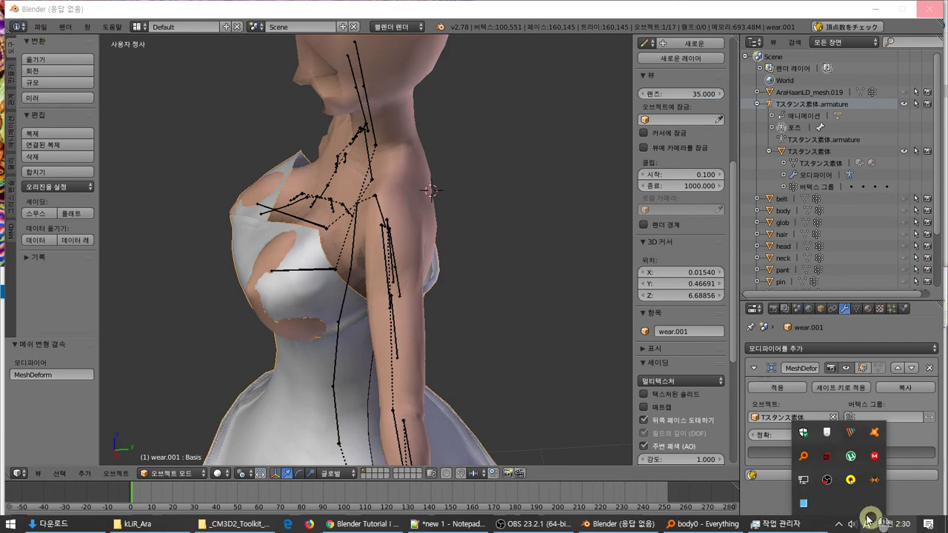
left_click(826, 483)
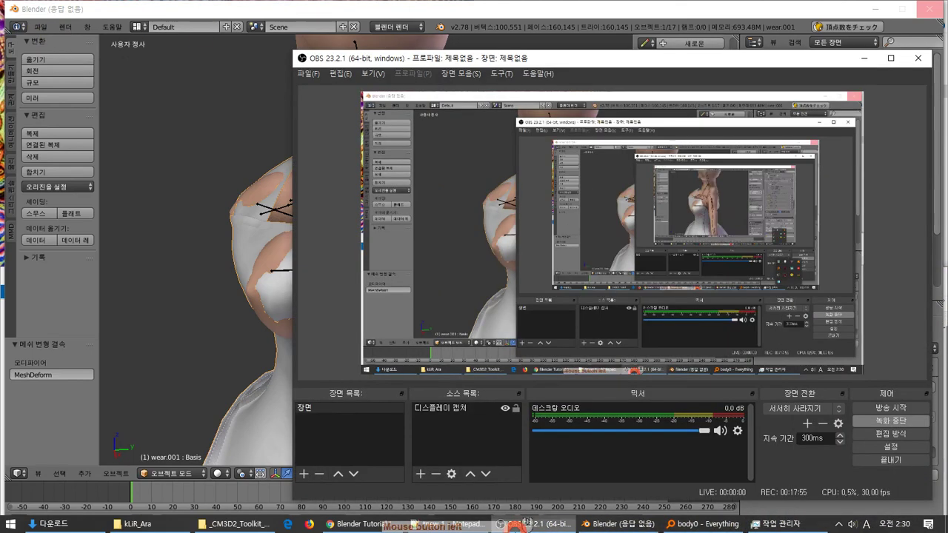